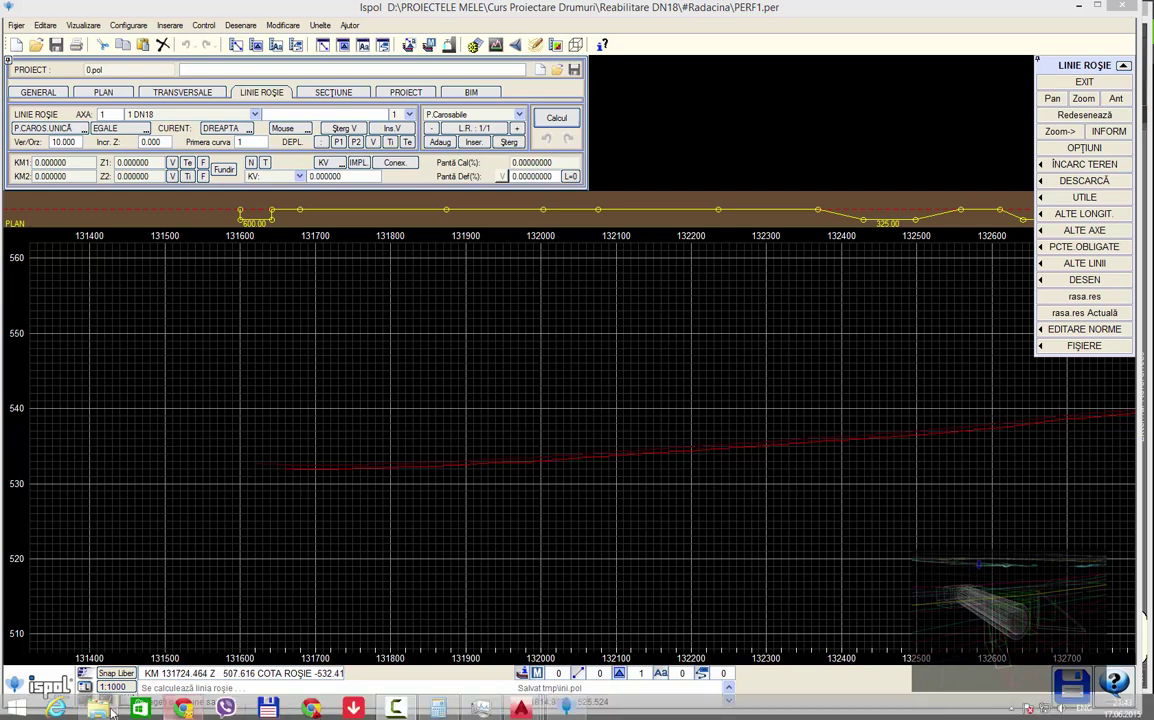
Open File Explorer on the Date\Model\Lungul folder holding AutoCAD drawings 1 and 2
{"action": "left_click", "coordinate": [105, 710]}
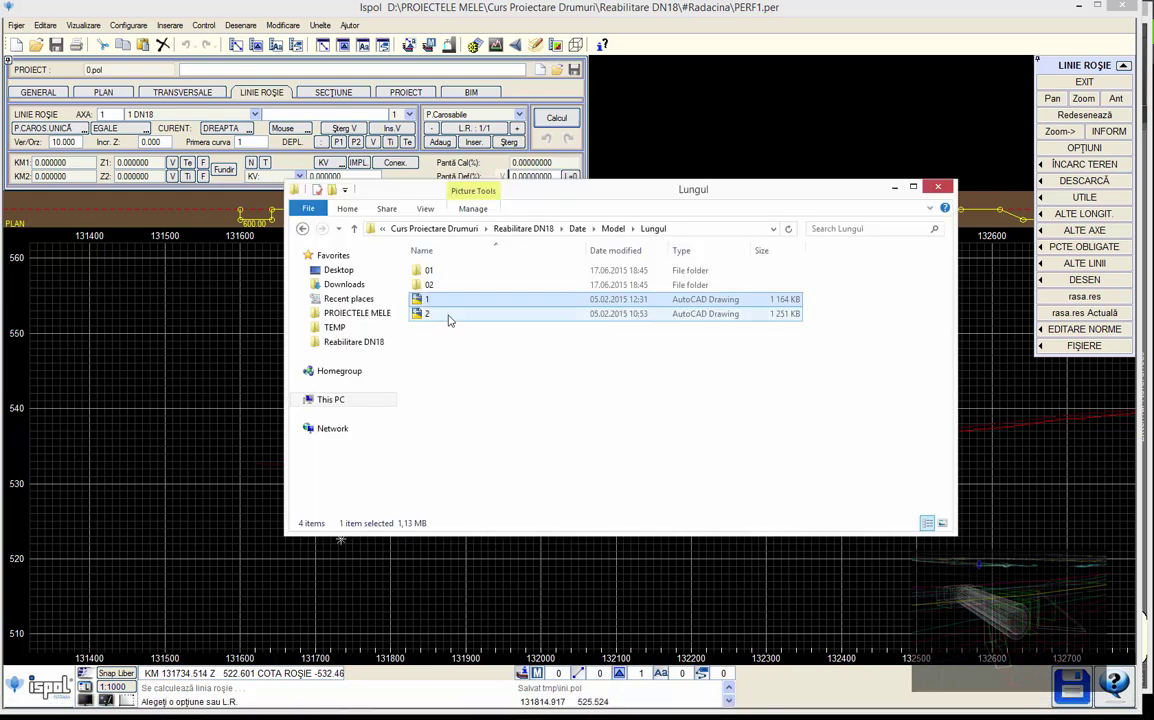
Open PLAN TAV-1.dwg from Lungul's folder 01 in Civil 3D
{"action": "double_click", "coordinate": [440, 285]}
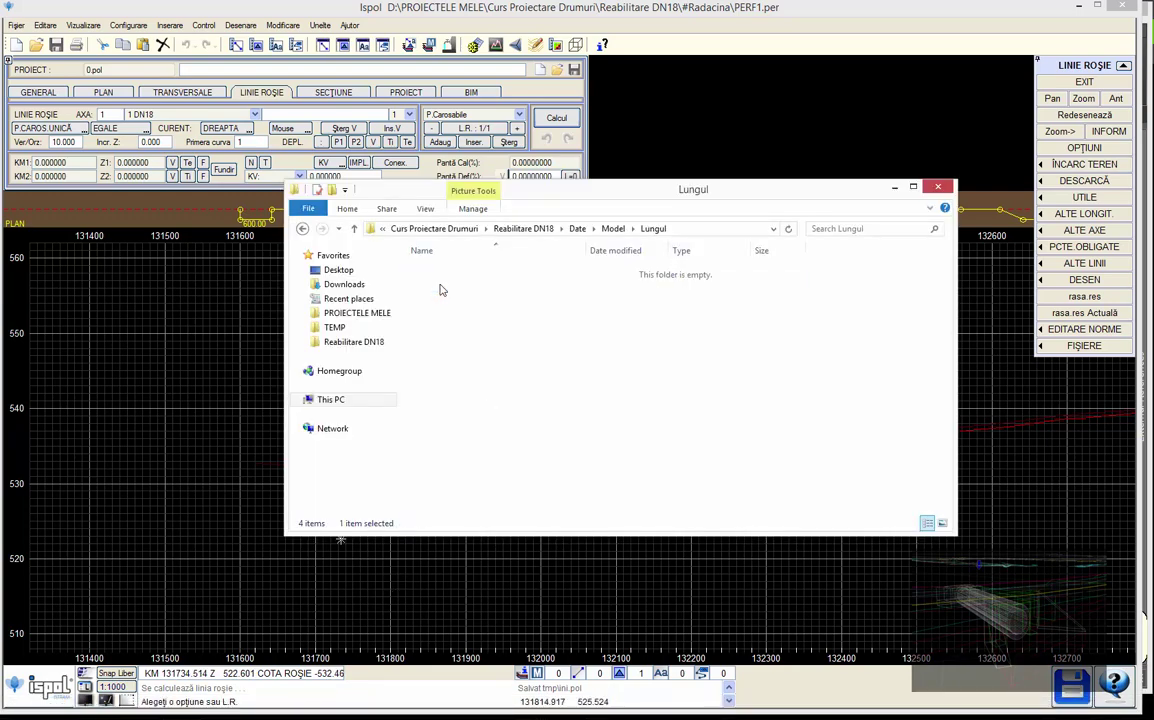
{"action": "left_click", "coordinate": [302, 228]}
{"action": "double_click", "coordinate": [456, 272]}
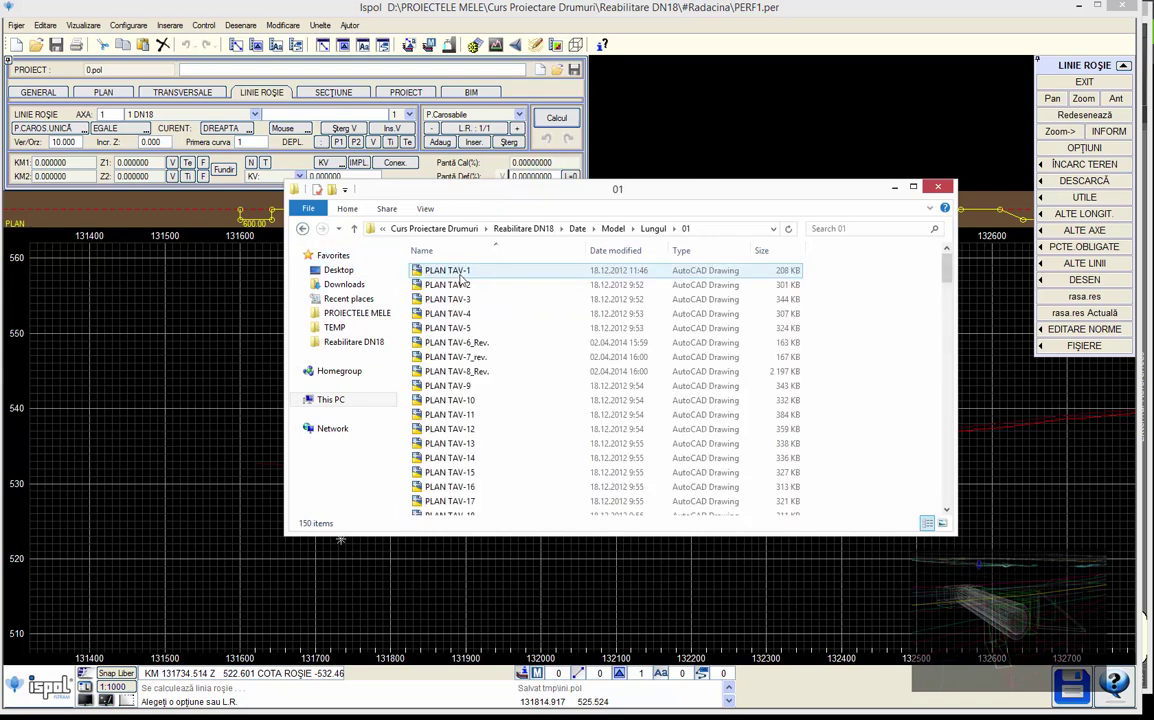
{"action": "double_click", "coordinate": [458, 272]}
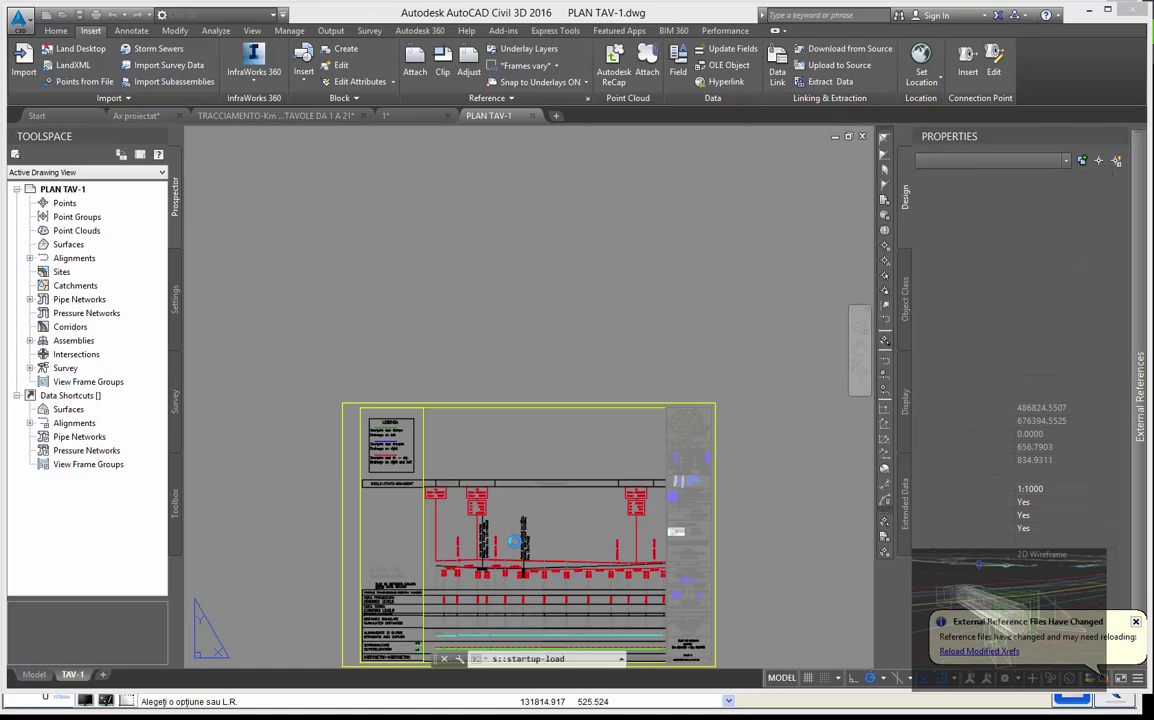
Ignore the unresolved reference and zoom in on the TAV-1 layout sheet
{"action": "left_click", "coordinate": [478, 392]}
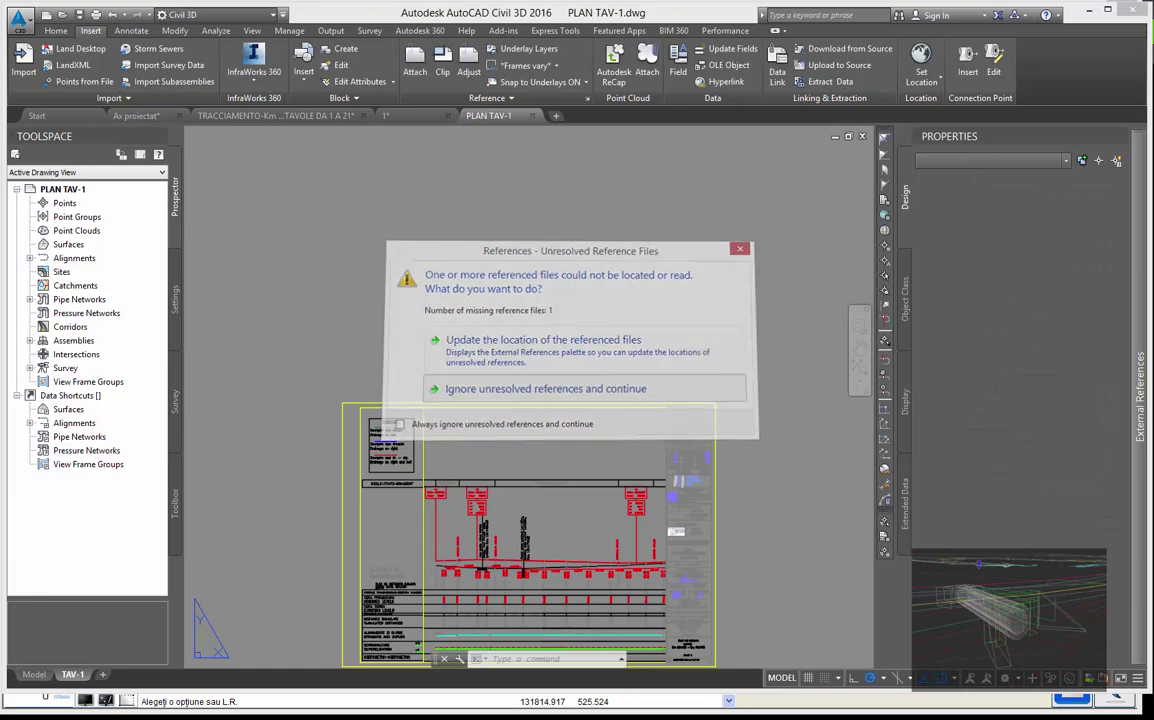
{"action": "middle_click_drag", "start_coordinate": [553, 523], "coordinate": [543, 480]}
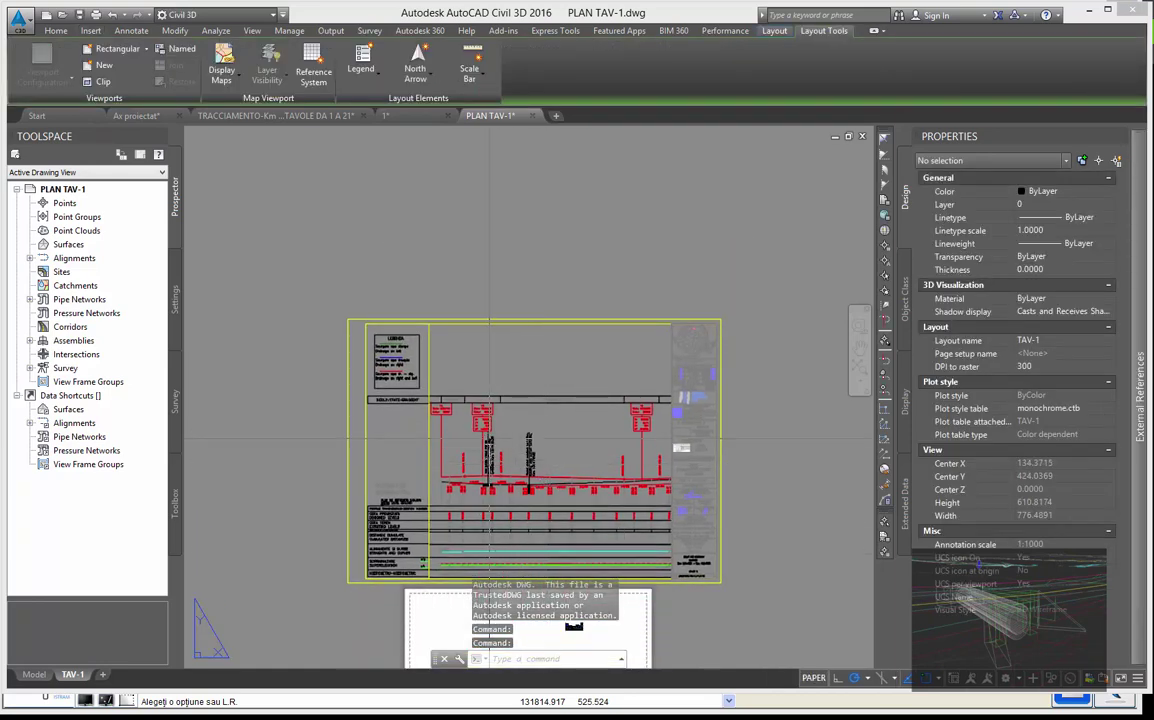
{"action": "scroll", "coordinate": [490, 437], "scroll_direction": "up", "scroll_amount": 2}
{"action": "scroll", "coordinate": [493, 394], "scroll_direction": "up", "scroll_amount": 2}
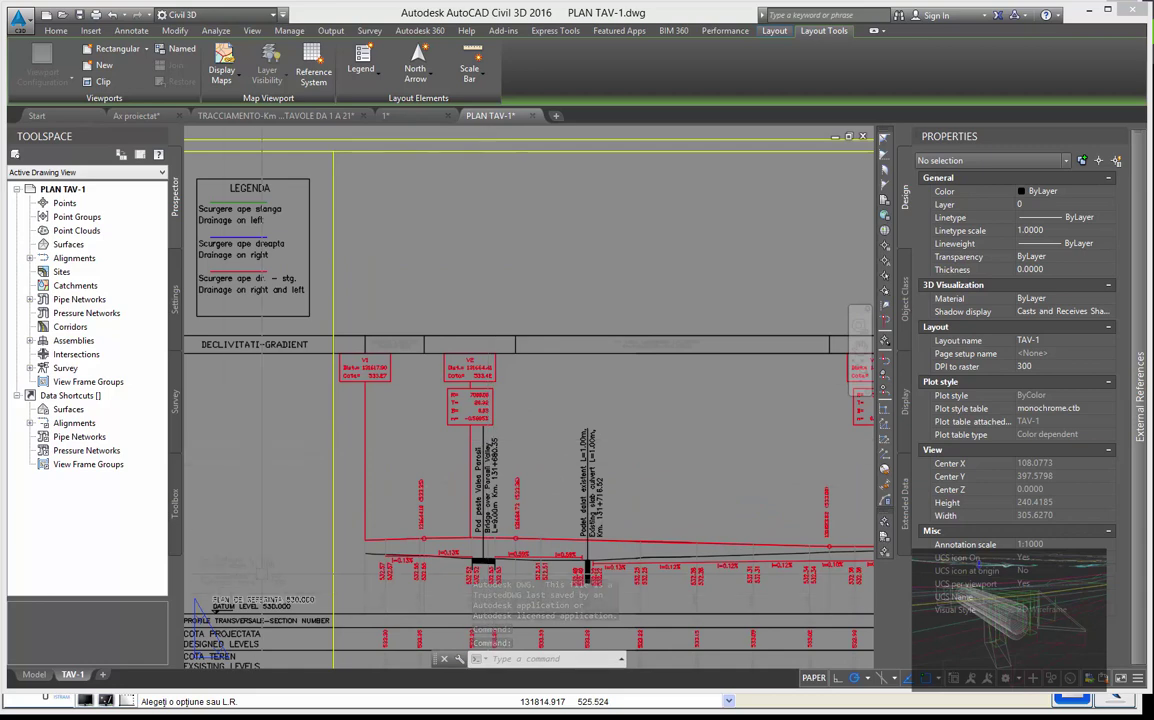
In model space, select the two red grade-line polylines of the profile
{"action": "left_click", "coordinate": [35, 675]}
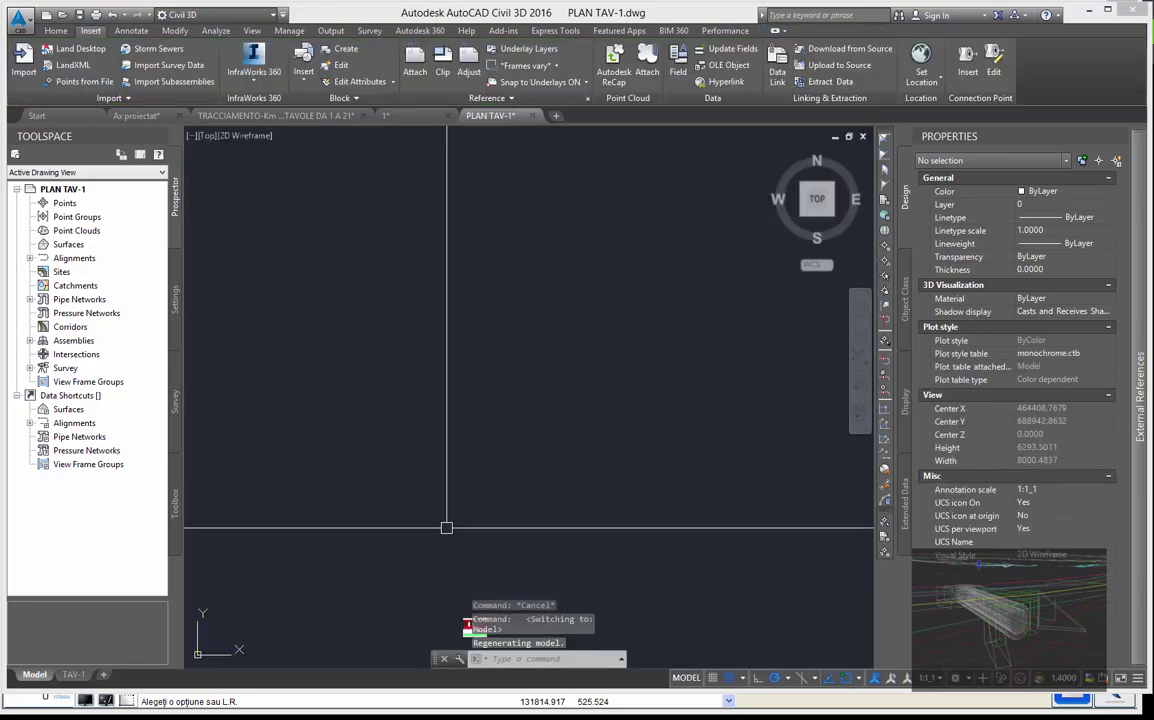
{"action": "scroll", "coordinate": [431, 507], "scroll_direction": "up", "scroll_amount": 2}
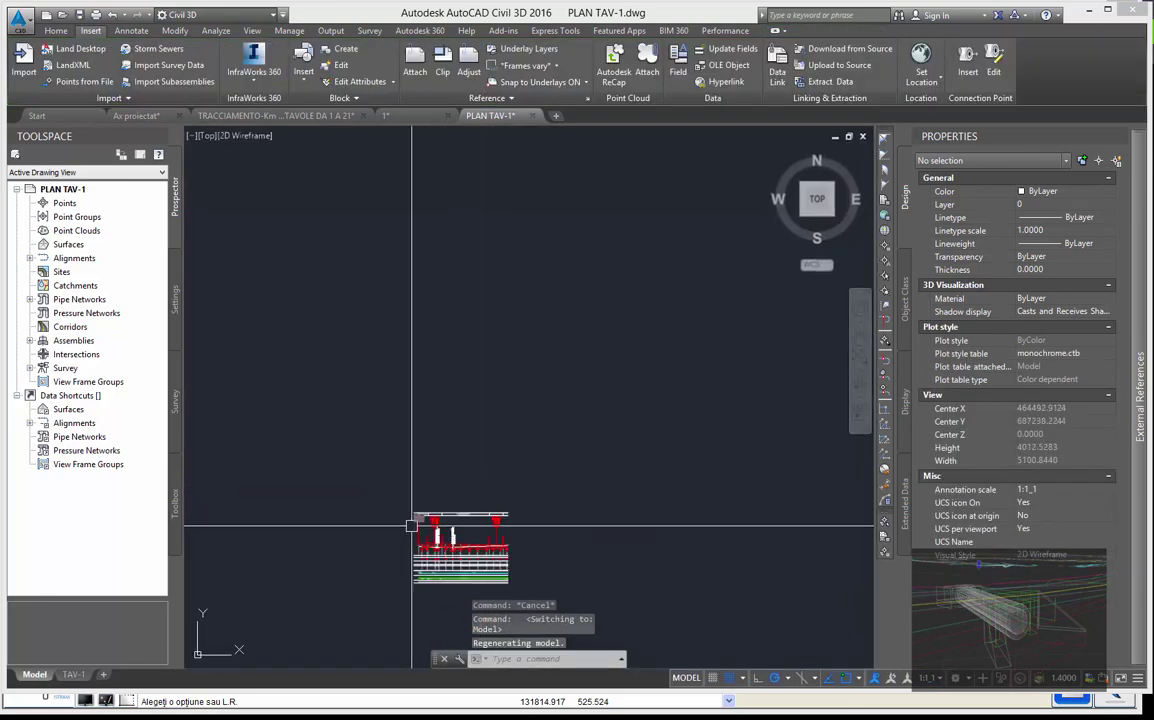
{"action": "scroll", "coordinate": [425, 520], "scroll_direction": "up", "scroll_amount": 2}
{"action": "scroll", "coordinate": [415, 540], "scroll_direction": "up", "scroll_amount": 2}
{"action": "left_click", "coordinate": [404, 560]}
{"action": "middle_click_drag", "start_coordinate": [404, 568], "coordinate": [291, 545]}
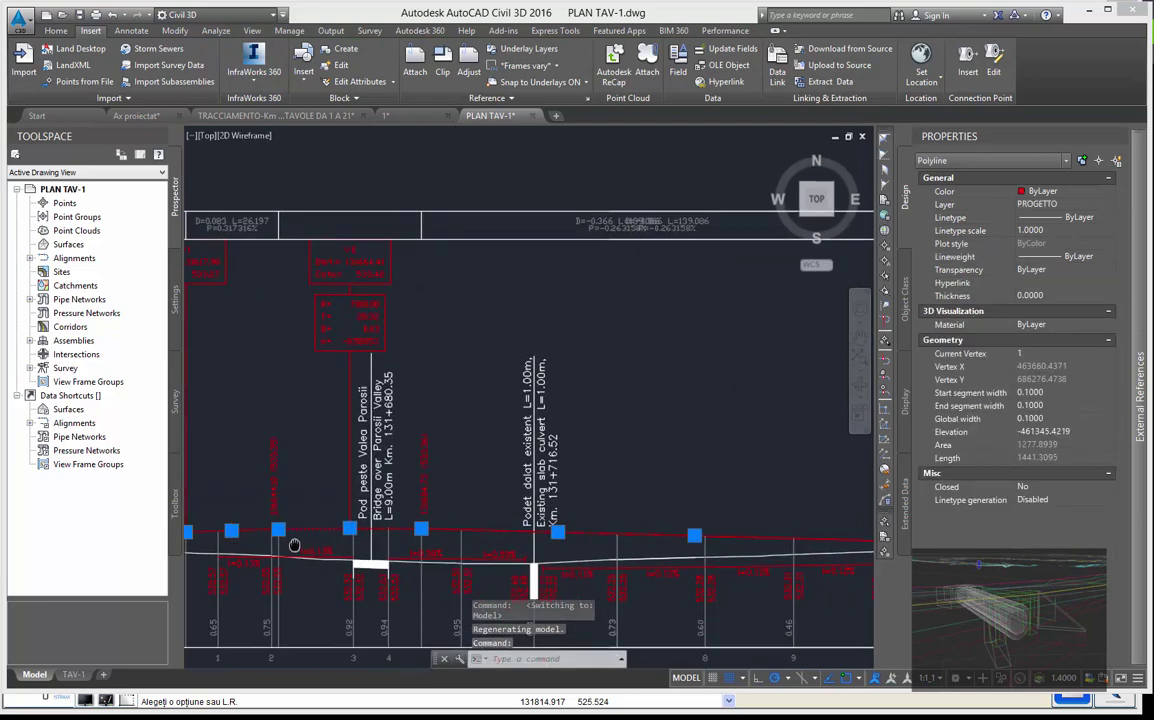
{"action": "scroll", "coordinate": [690, 540], "scroll_direction": "down", "scroll_amount": 1}
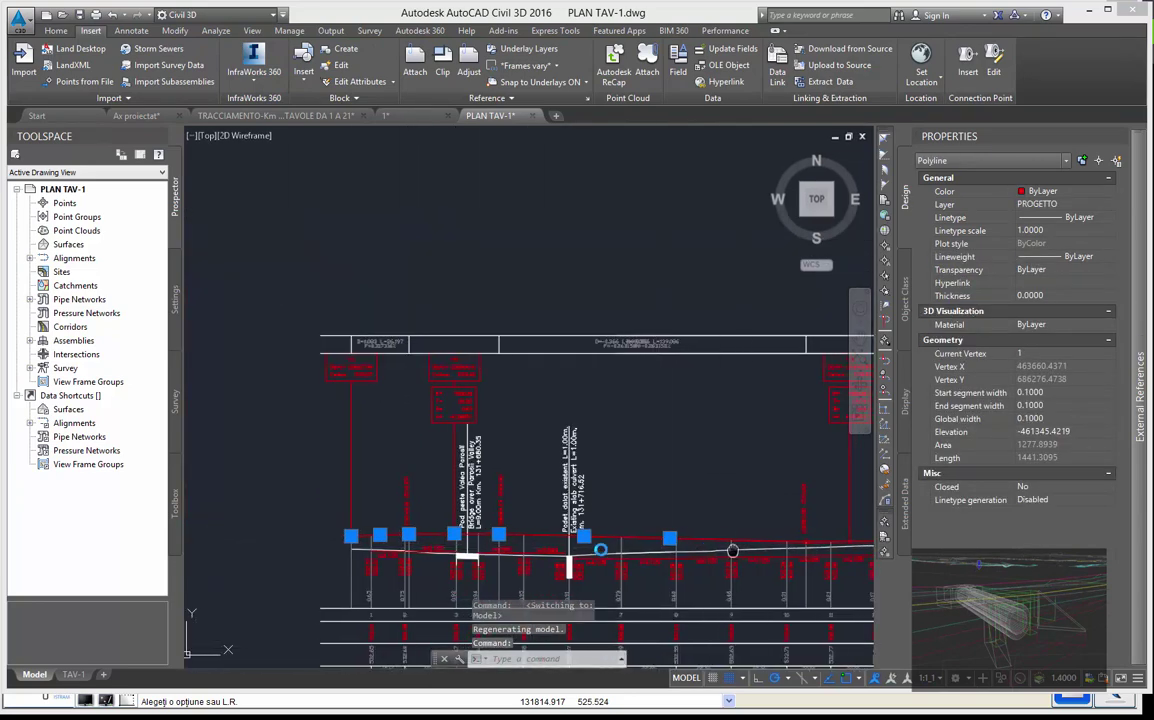
{"action": "scroll", "coordinate": [530, 500], "scroll_direction": "down", "scroll_amount": 1}
{"action": "left_click", "coordinate": [533, 540]}
Inspect the profile toward the culvert section, then clear the polyline selection
{"action": "scroll", "coordinate": [386, 527], "scroll_direction": "down", "scroll_amount": 1}
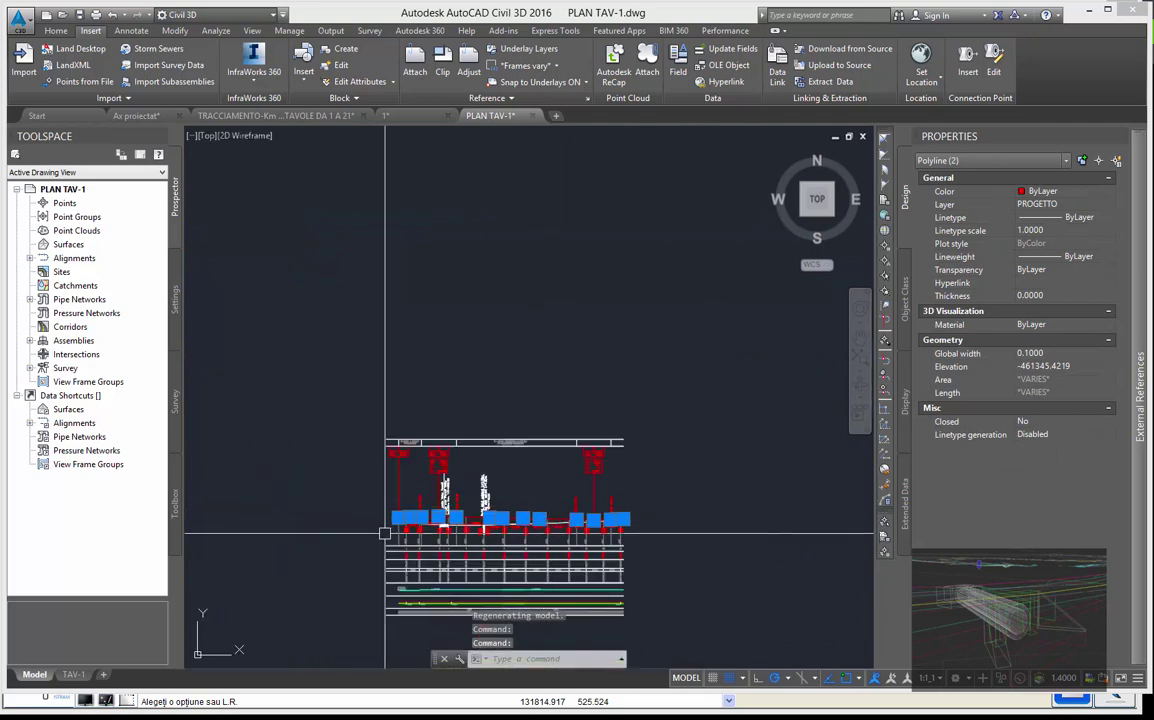
{"action": "scroll", "coordinate": [395, 527], "scroll_direction": "up", "scroll_amount": 2}
{"action": "scroll", "coordinate": [365, 520], "scroll_direction": "up", "scroll_amount": 1}
{"action": "scroll", "coordinate": [358, 507], "scroll_direction": "up", "scroll_amount": 1}
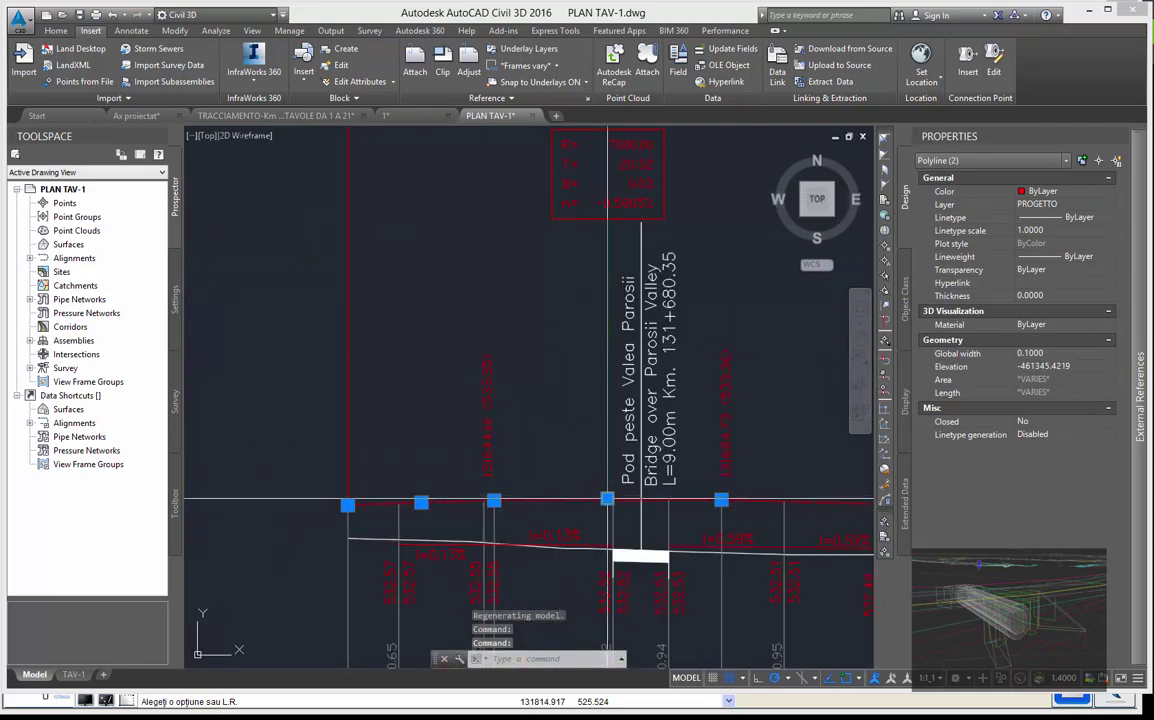
{"action": "middle_click_drag", "start_coordinate": [778, 508], "coordinate": [470, 512]}
{"action": "middle_click_drag", "start_coordinate": [806, 525], "coordinate": [567, 536]}
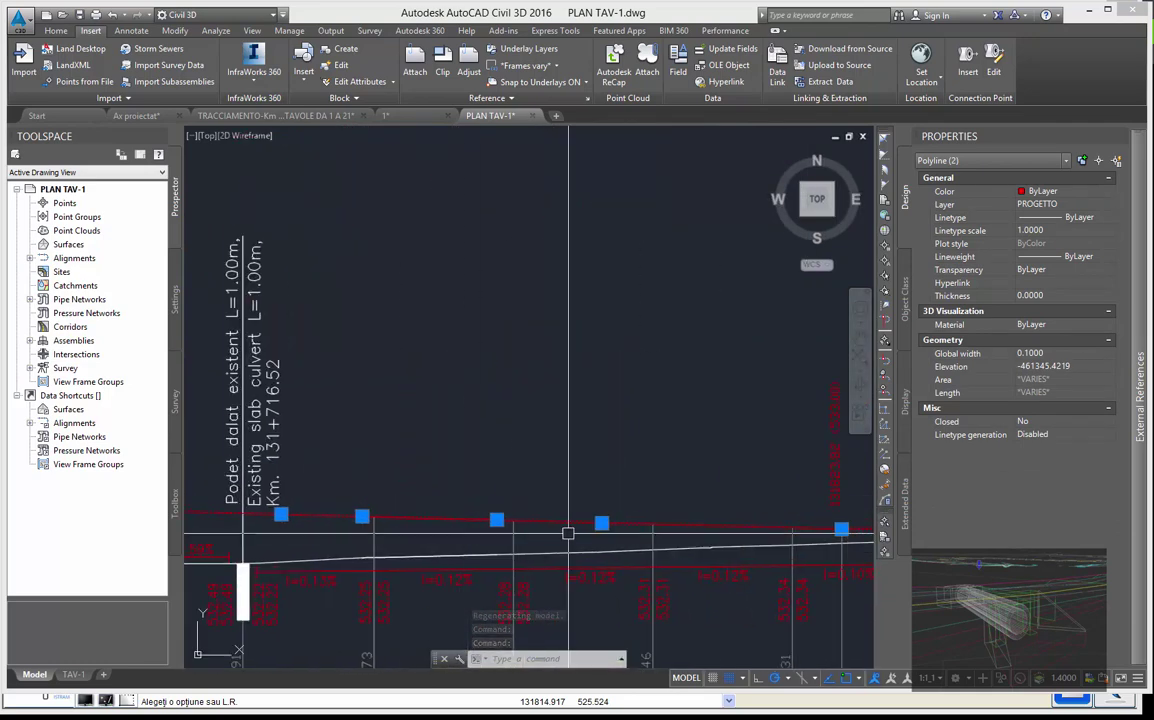
{"action": "scroll", "coordinate": [590, 536], "scroll_direction": "down", "scroll_amount": 1}
{"action": "scroll", "coordinate": [587, 536], "scroll_direction": "down", "scroll_amount": 2}
{"action": "scroll", "coordinate": [588, 553], "scroll_direction": "down", "scroll_amount": 2}
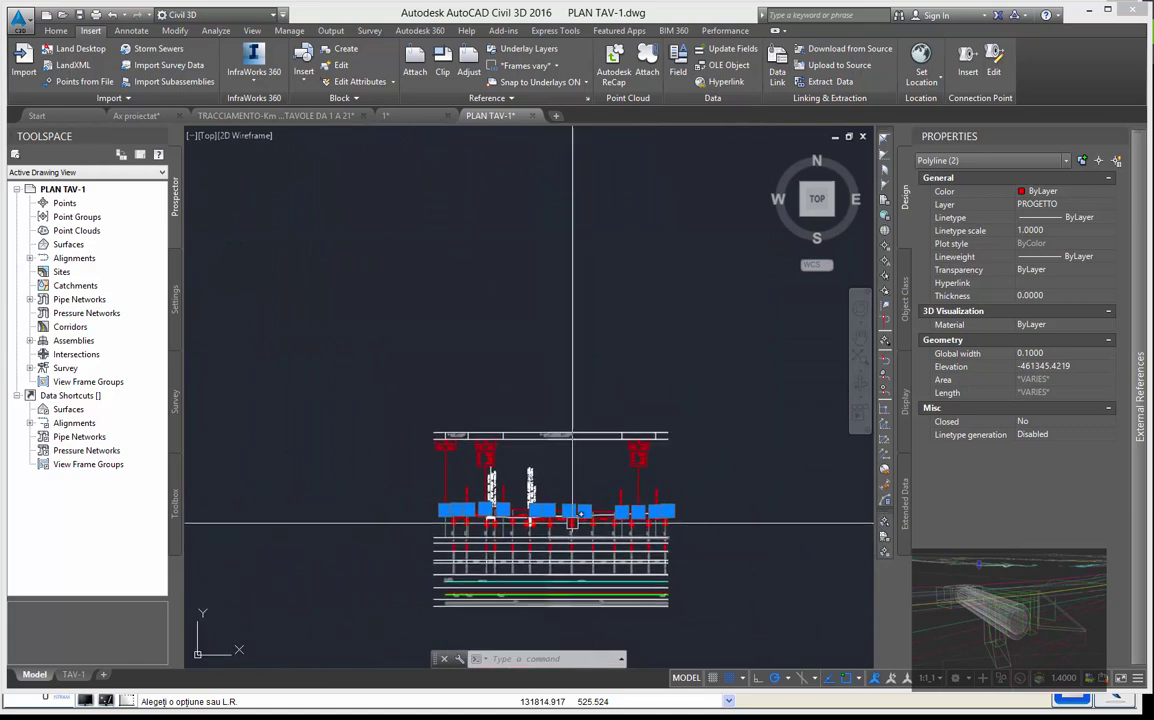
{"action": "key", "text": "Escape"}
Centre the whole profile in view and start a selection window around it
{"action": "scroll", "coordinate": [519, 517], "scroll_direction": "up", "scroll_amount": 2}
{"action": "scroll", "coordinate": [519, 517], "scroll_direction": "up", "scroll_amount": 2}
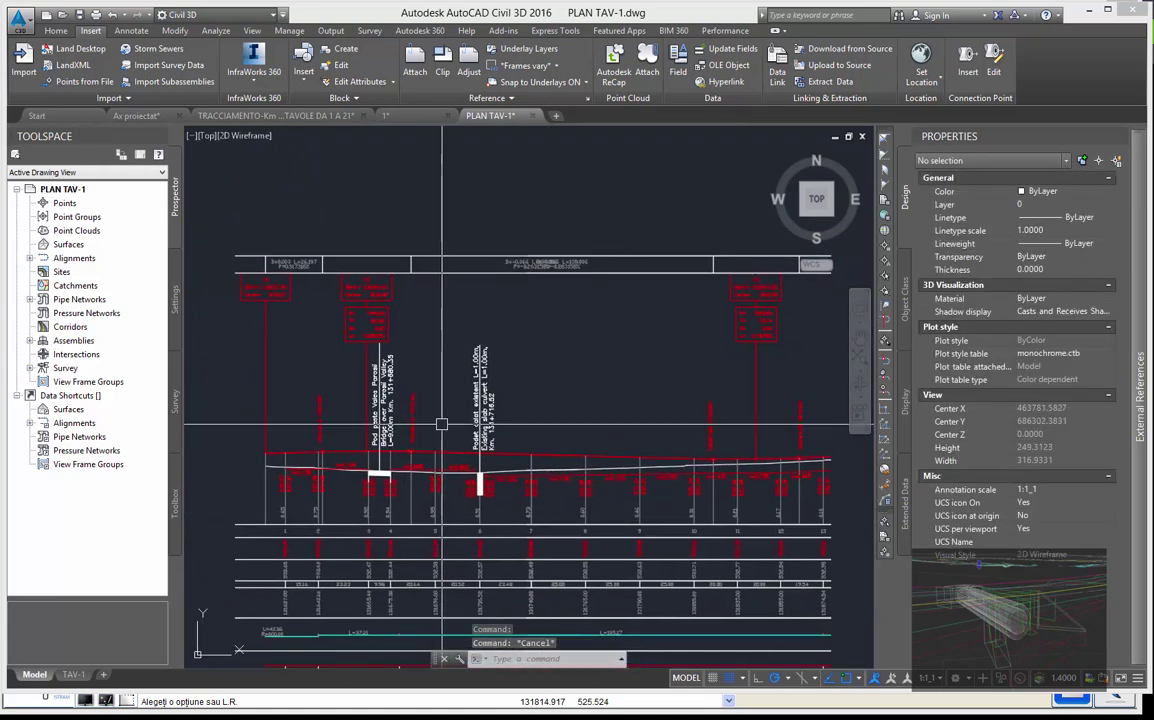
{"action": "scroll", "coordinate": [440, 425], "scroll_direction": "down", "scroll_amount": 2}
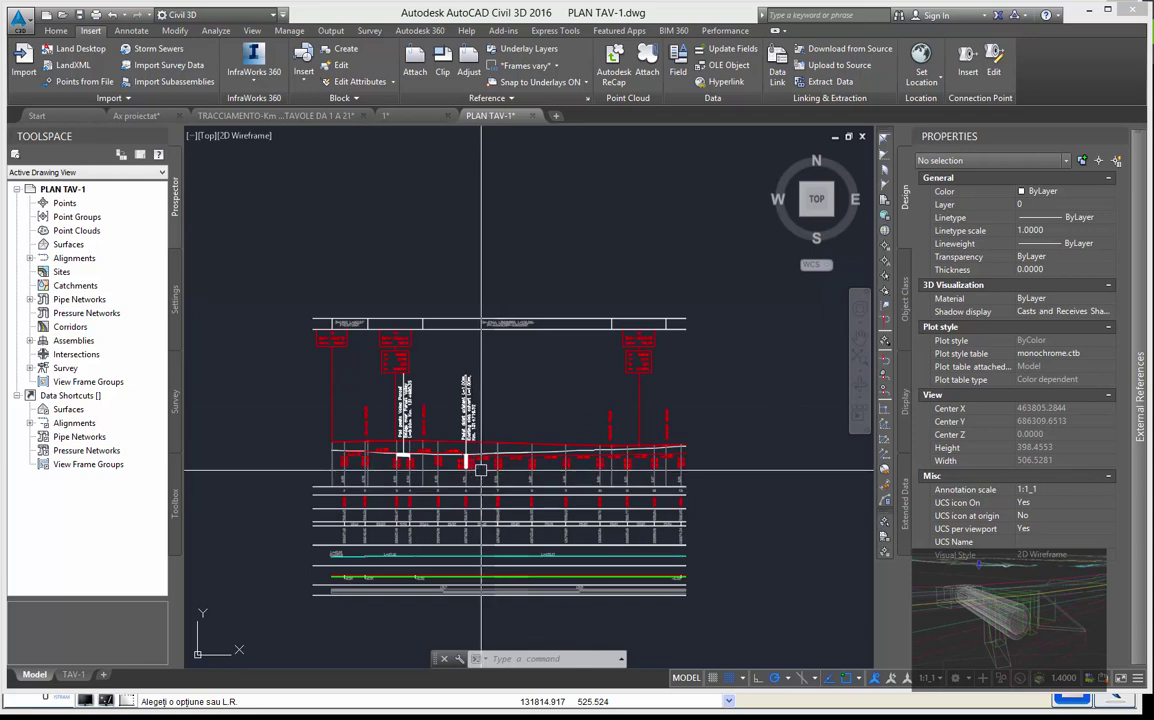
{"action": "scroll", "coordinate": [480, 468], "scroll_direction": "down", "scroll_amount": 2}
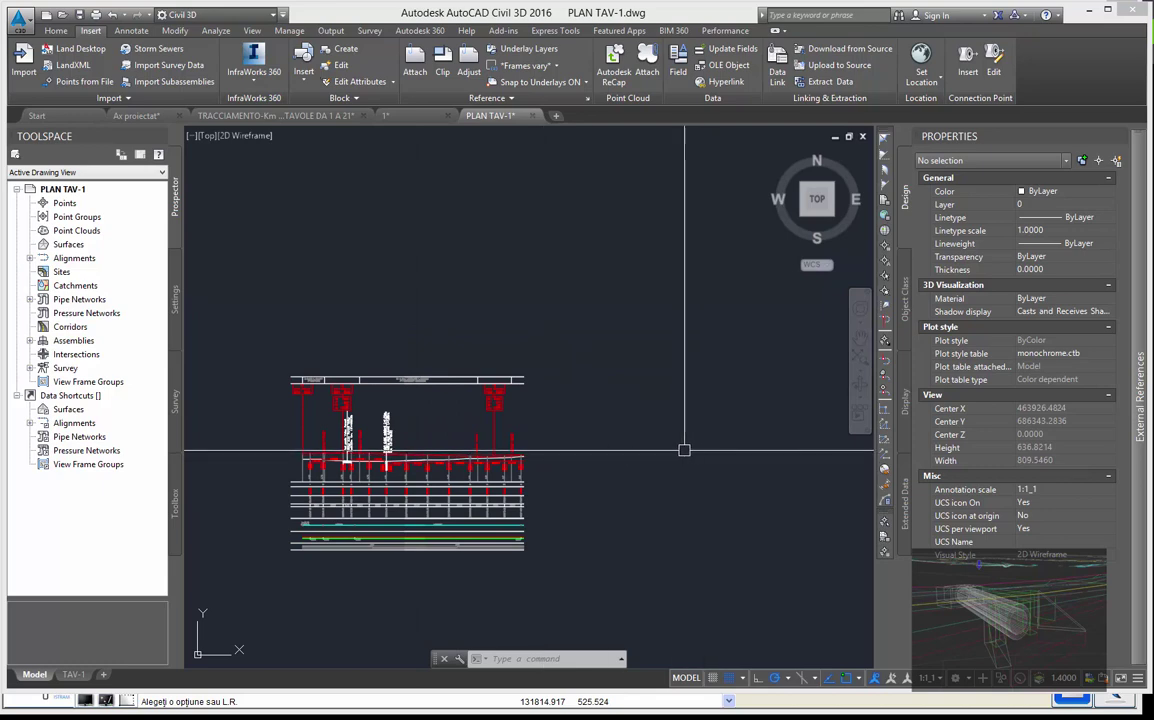
{"action": "scroll", "coordinate": [525, 456], "scroll_direction": "up", "scroll_amount": 3}
{"action": "scroll", "coordinate": [525, 456], "scroll_direction": "up", "scroll_amount": 3}
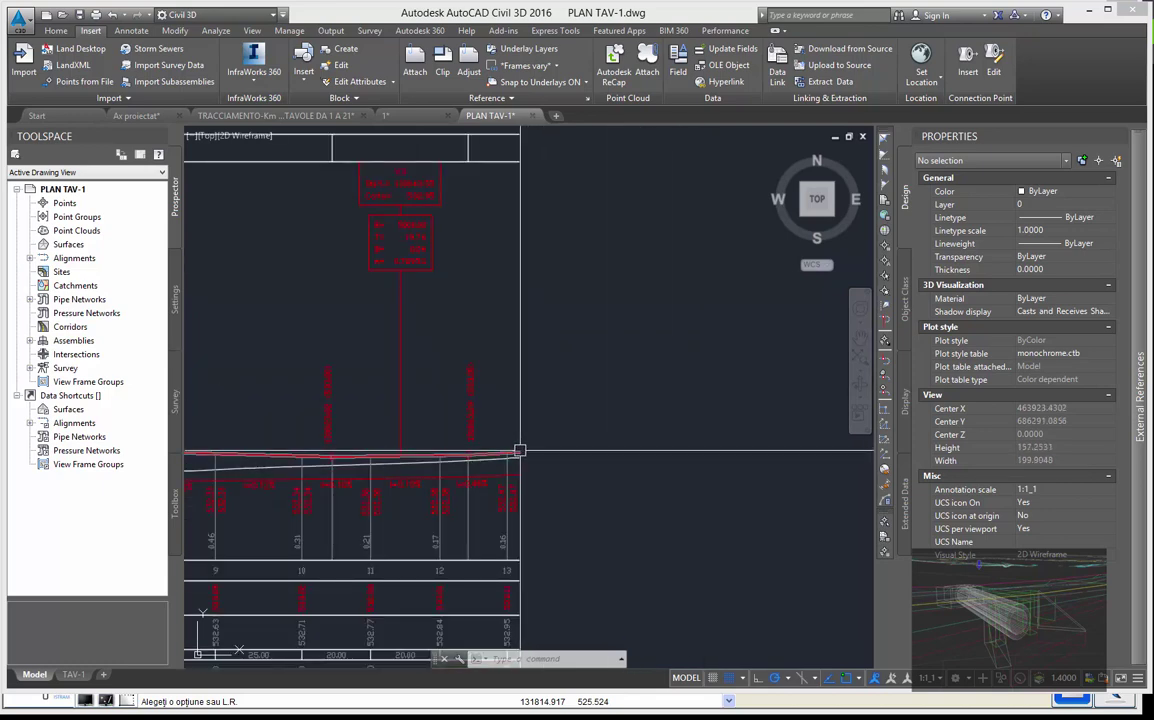
{"action": "scroll", "coordinate": [505, 462], "scroll_direction": "down", "scroll_amount": 5}
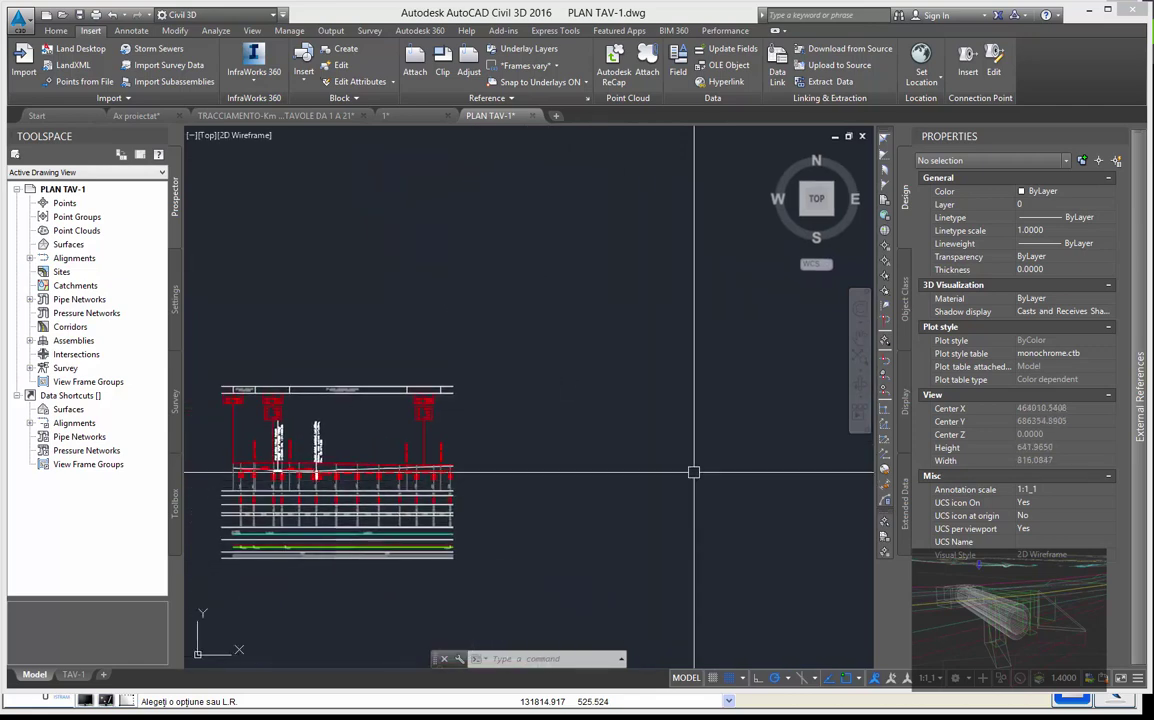
{"action": "scroll", "coordinate": [694, 472], "scroll_direction": "down", "scroll_amount": 6}
{"action": "middle_click_drag", "start_coordinate": [695, 482], "coordinate": [497, 495]}
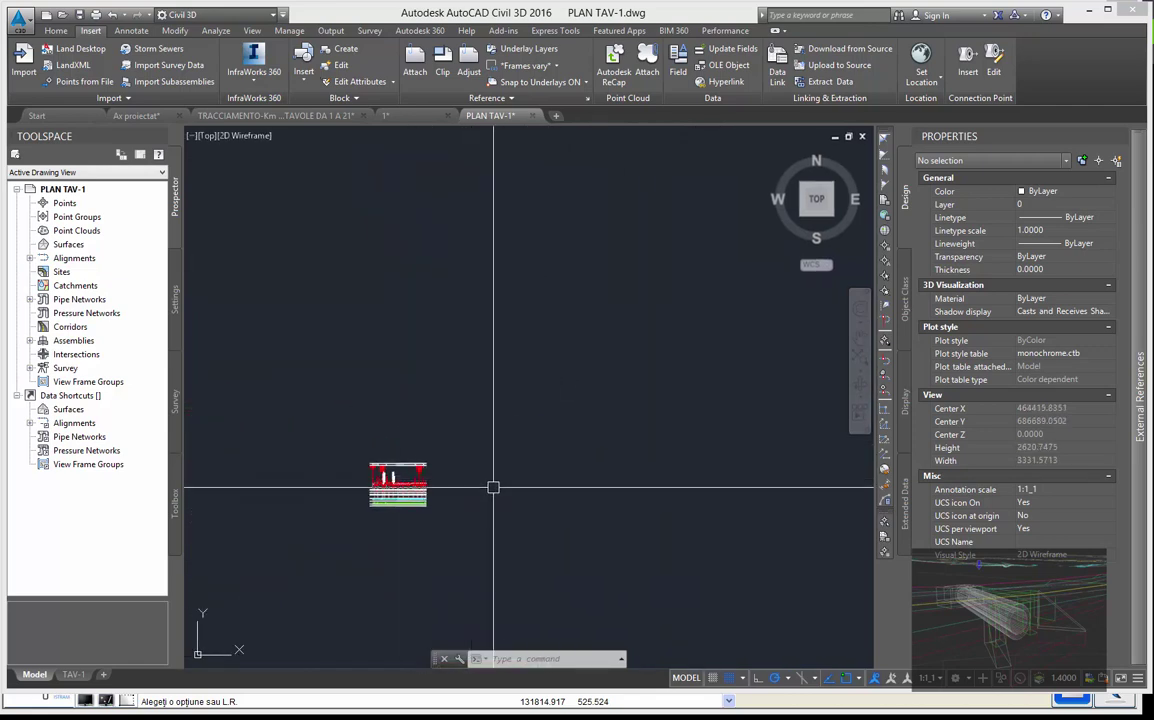
{"action": "scroll", "coordinate": [436, 490], "scroll_direction": "up", "scroll_amount": 3}
{"action": "scroll", "coordinate": [436, 490], "scroll_direction": "up", "scroll_amount": 2}
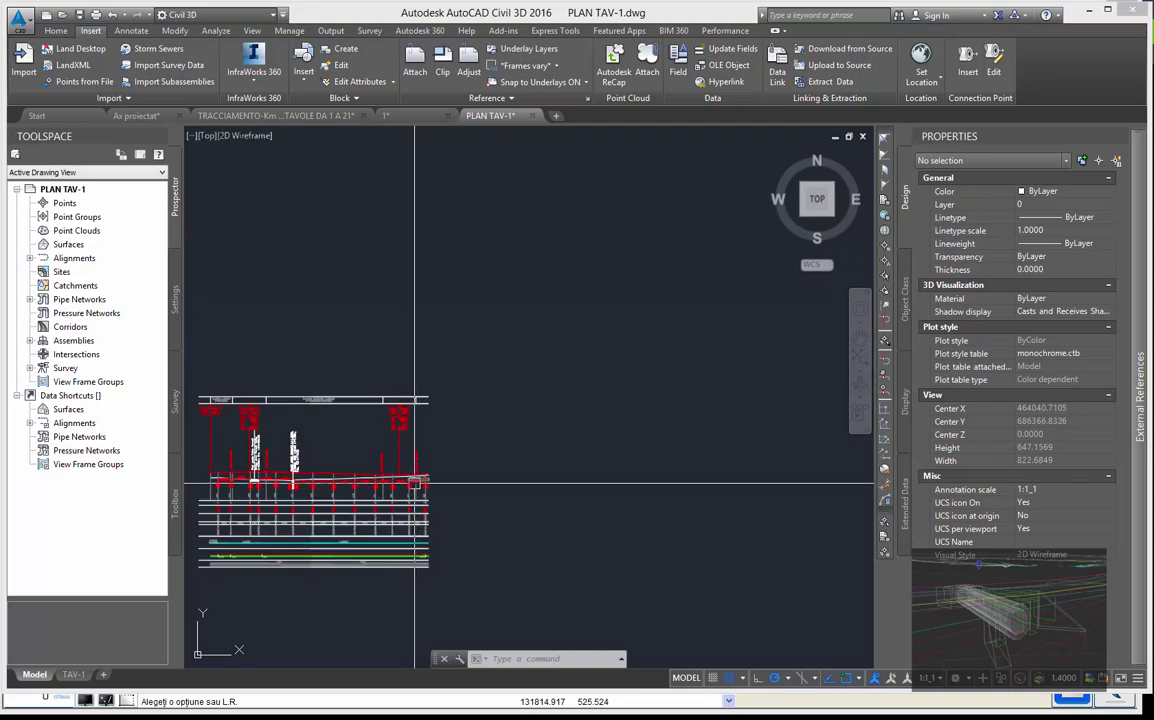
{"action": "middle_click_drag", "start_coordinate": [377, 490], "coordinate": [487, 496]}
{"action": "scroll", "coordinate": [422, 475], "scroll_direction": "up", "scroll_amount": 2}
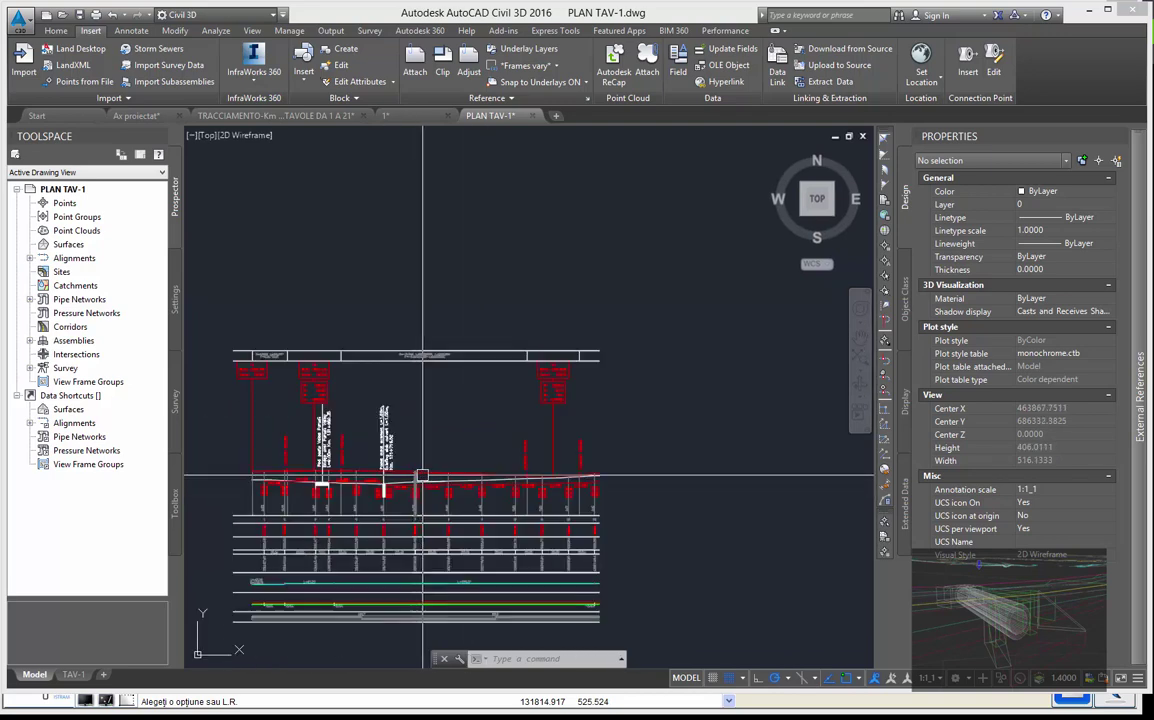
{"action": "left_click", "coordinate": [205, 330]}
Finish window-selecting the entire profile, then clear the selection
{"action": "middle_click_drag", "start_coordinate": [648, 600], "coordinate": [665, 546]}
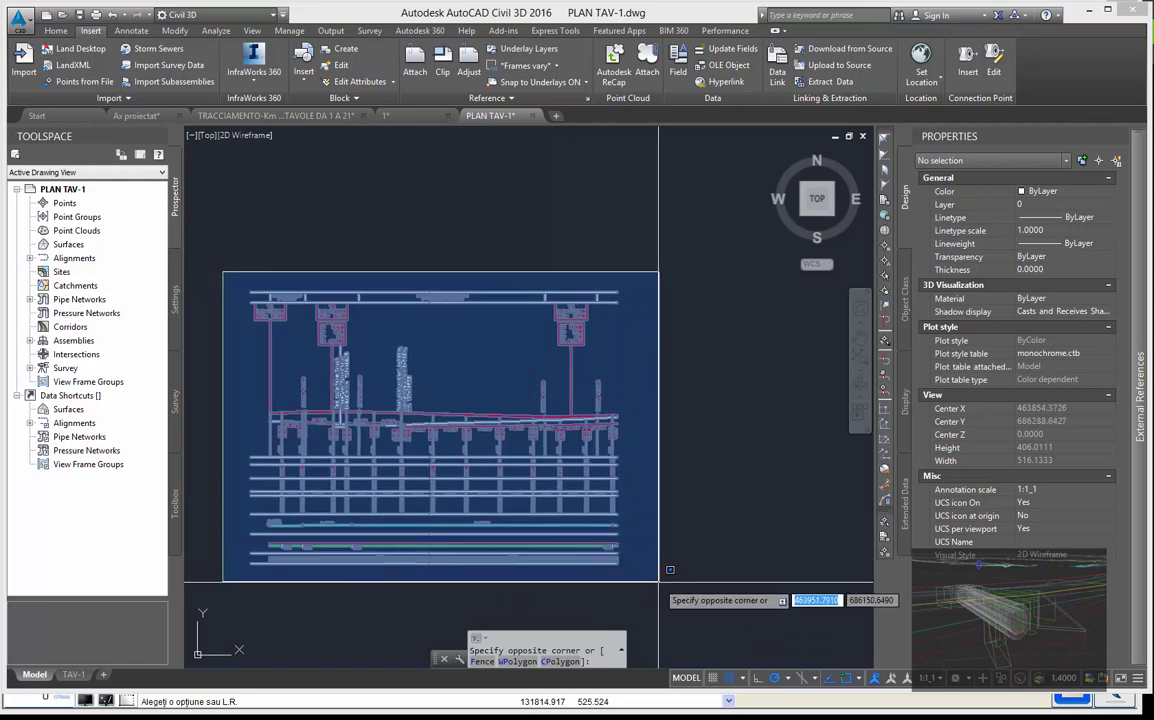
{"action": "left_click", "coordinate": [658, 581]}
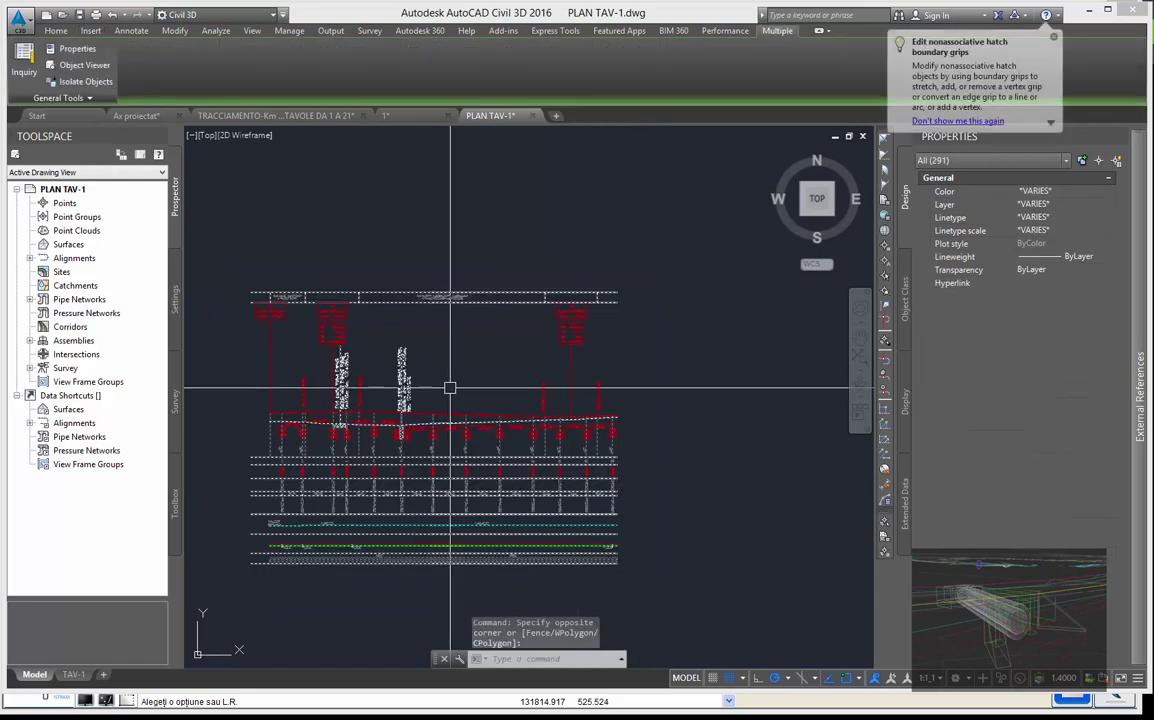
{"action": "key", "text": "Escape"}
{"action": "scroll", "coordinate": [381, 420], "scroll_direction": "up", "scroll_amount": 3}
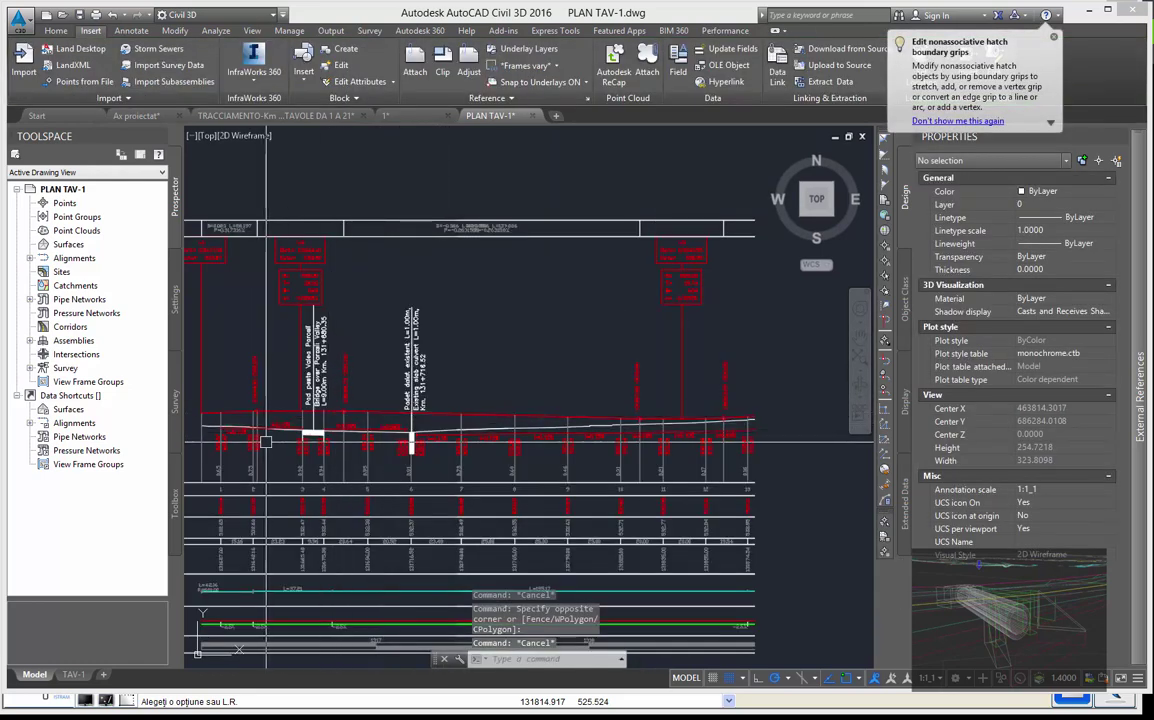
{"action": "mouse_move", "coordinate": [381, 420]}
{"action": "middle_mouse_down"}
{"action": "mouse_move", "coordinate": [318, 475]}
{"action": "mouse_move", "coordinate": [348, 488]}
{"action": "middle_mouse_up"}
With PLINE, draw the first diagonal lines at the left of the profile
{"action": "type", "text": "pl"}
{"action": "key", "text": "Return"}
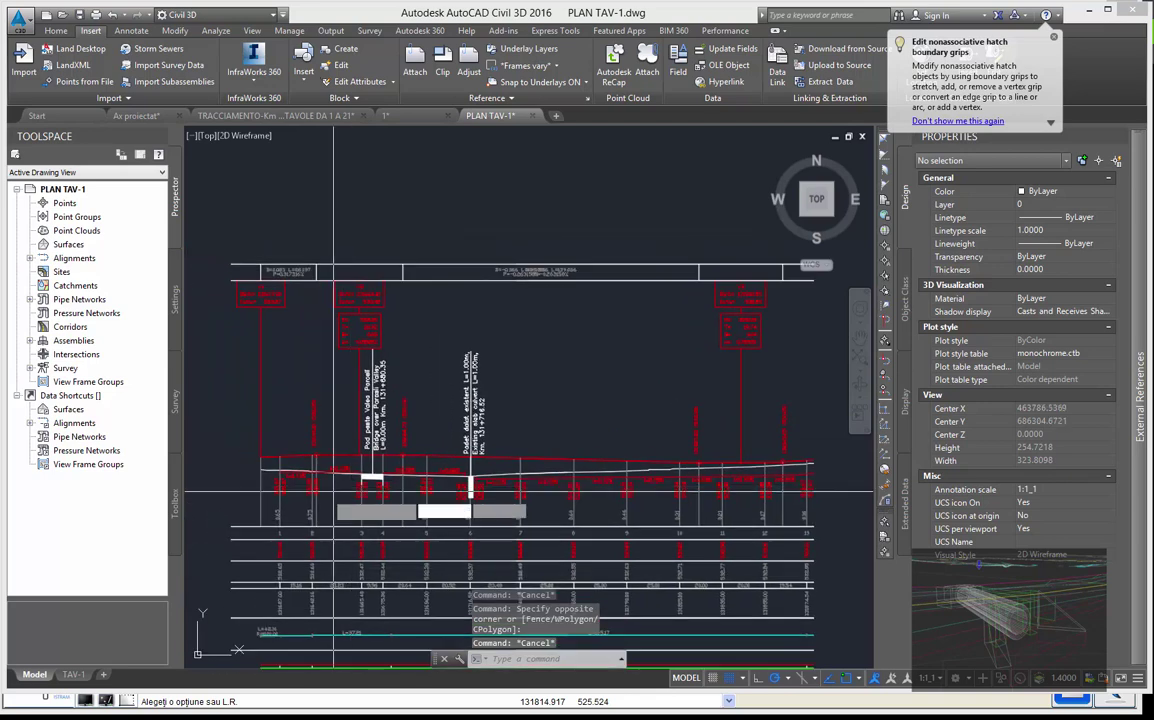
{"action": "left_click", "coordinate": [231, 490]}
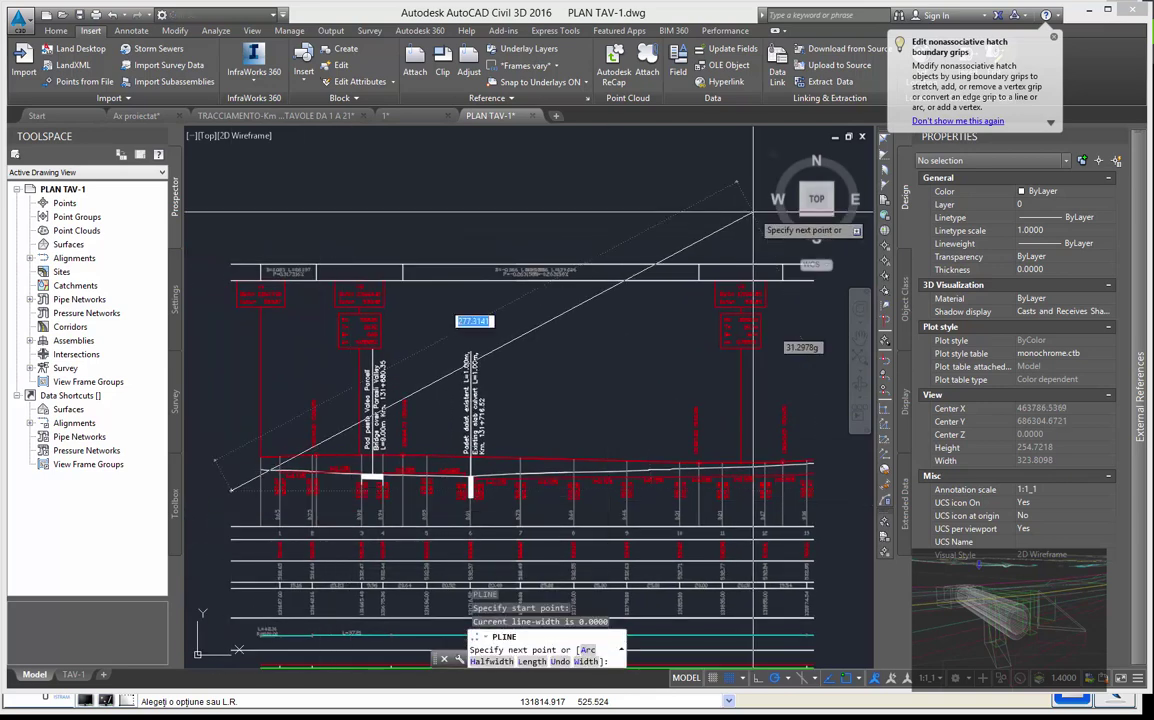
{"action": "scroll", "coordinate": [530, 415], "scroll_direction": "down", "scroll_amount": 3}
{"action": "key", "text": "Return"}
{"action": "key", "text": "Return"}
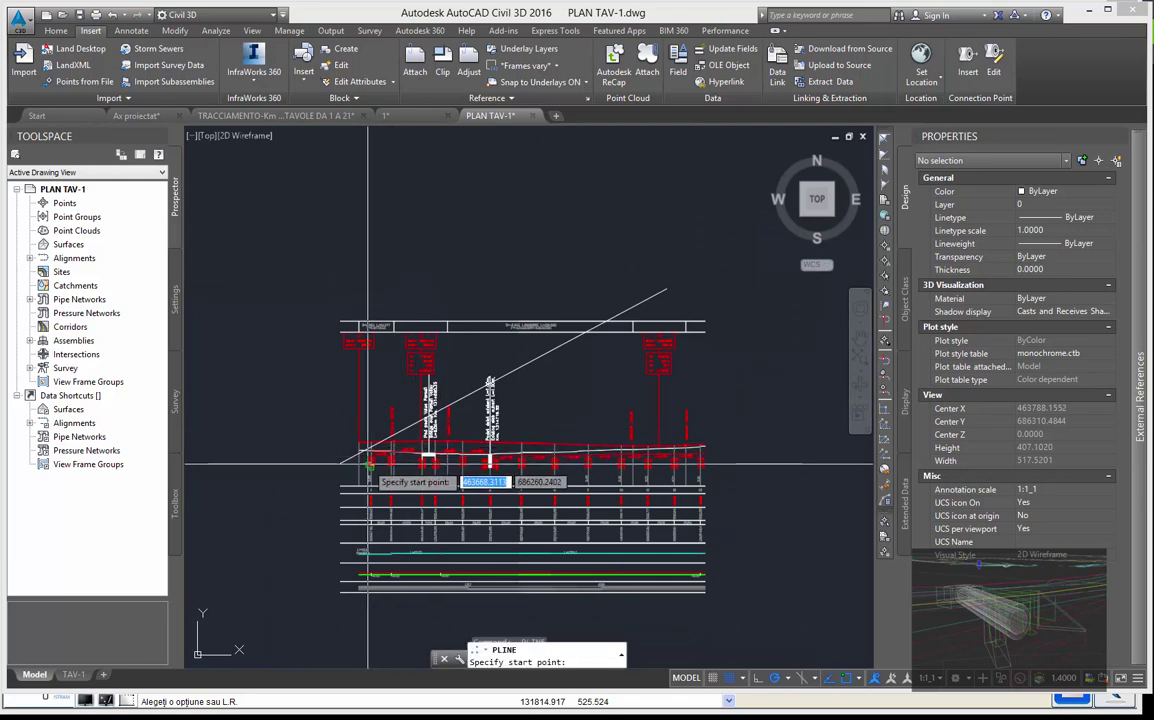
{"action": "left_click", "coordinate": [349, 468]}
{"action": "left_click", "coordinate": [462, 415]}
{"action": "key", "text": "Return"}
{"action": "key", "text": "Return"}
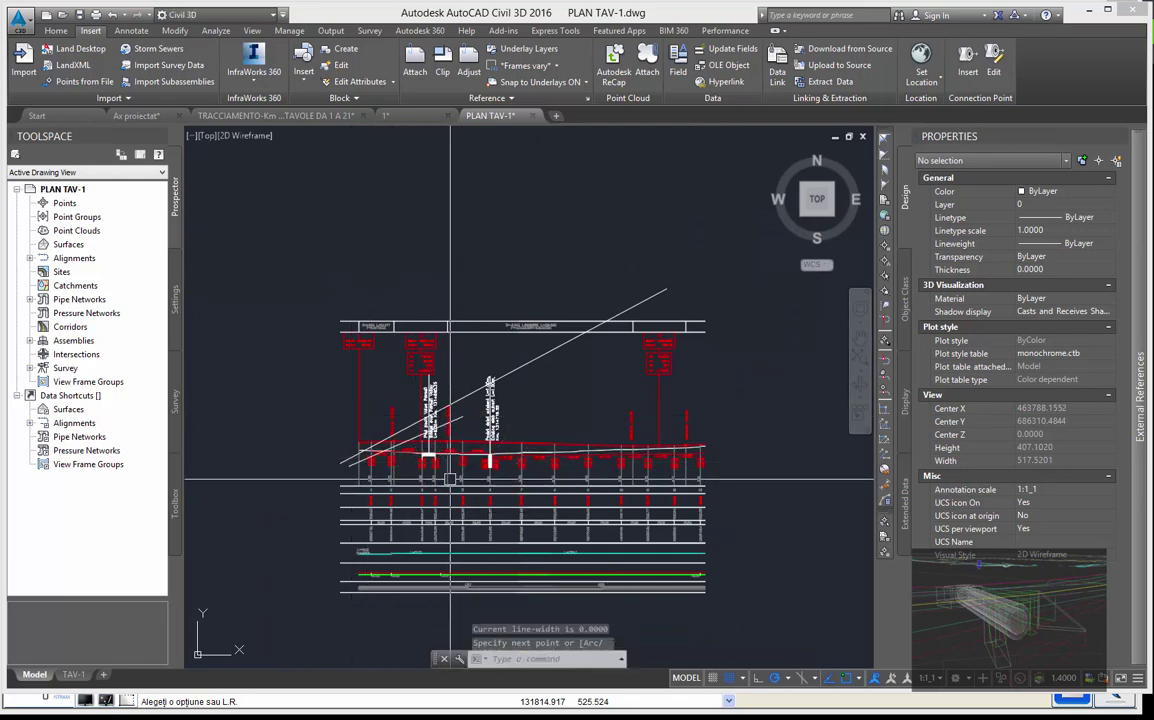
Draw three more parallel diagonal lines stepping right across the profile
{"action": "left_click", "coordinate": [451, 471]}
{"action": "left_click", "coordinate": [550, 422]}
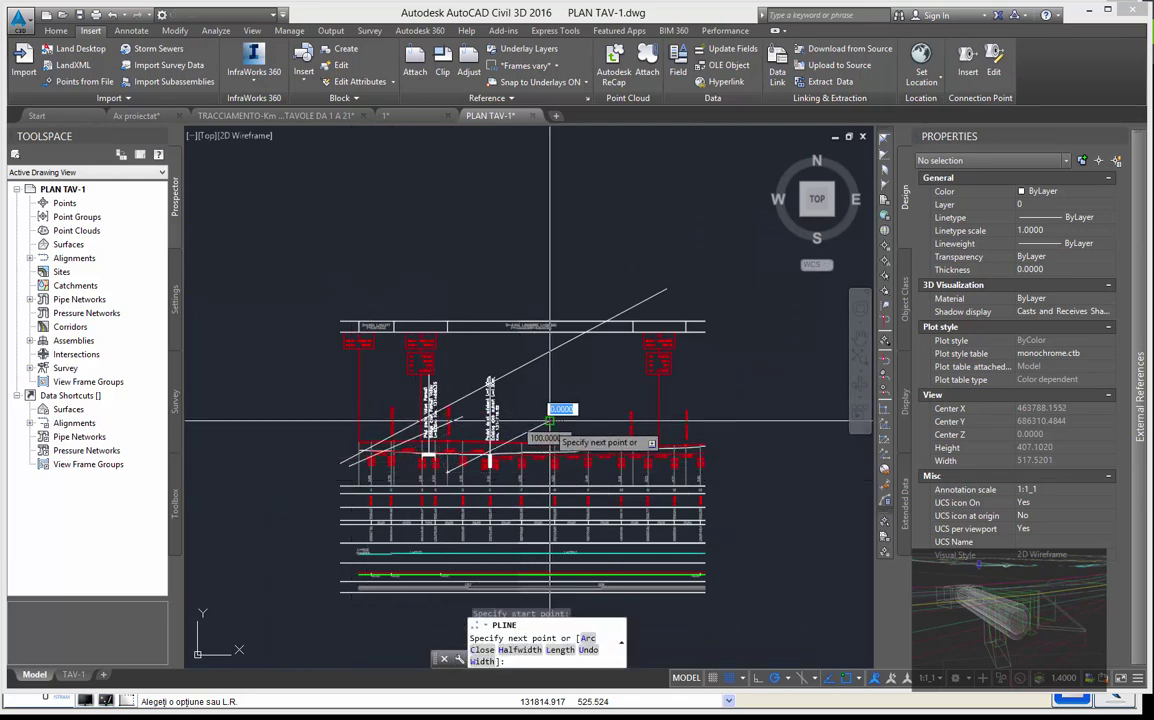
{"action": "key", "text": "Return"}
{"action": "key", "text": "Return"}
{"action": "left_click", "coordinate": [538, 476]}
{"action": "left_click", "coordinate": [631, 423]}
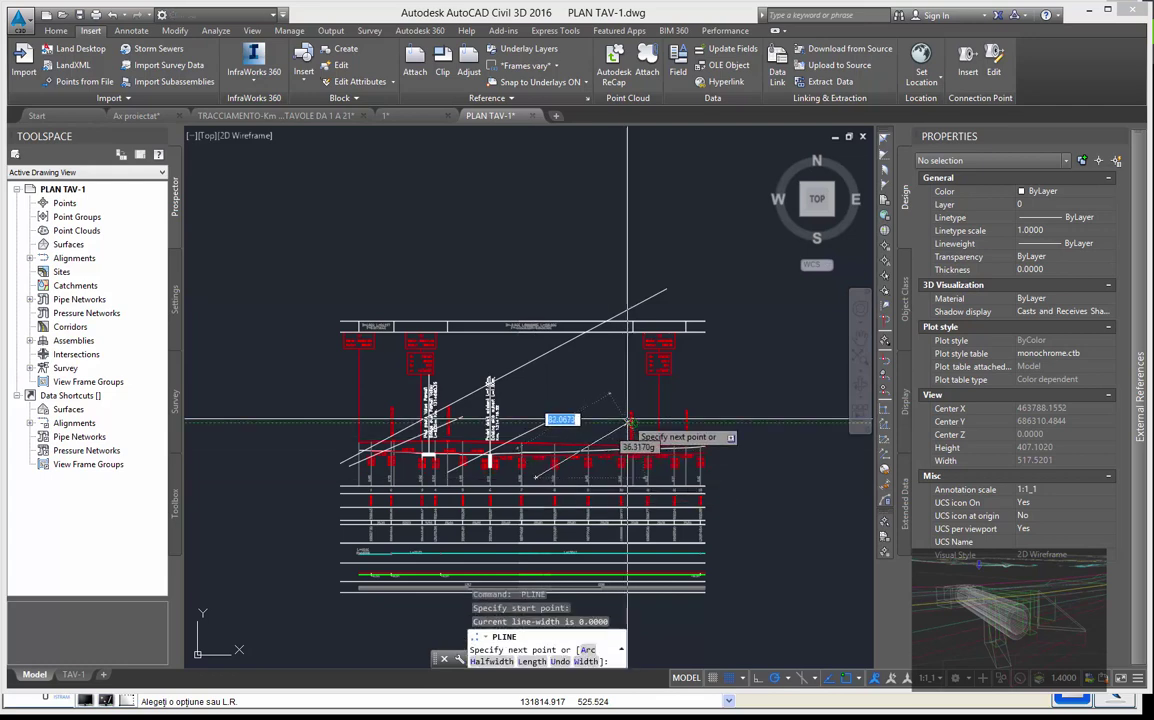
{"action": "key", "text": "Return"}
{"action": "key", "text": "Return"}
{"action": "left_click", "coordinate": [621, 482]}
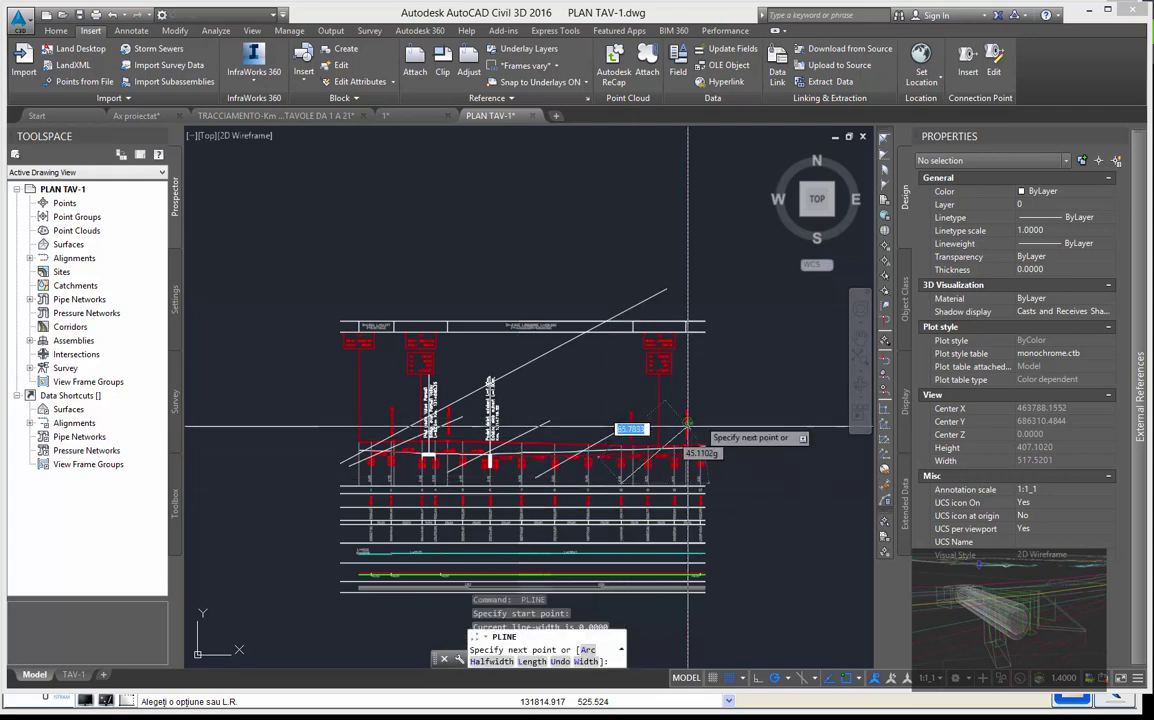
{"action": "left_click", "coordinate": [698, 423]}
{"action": "key", "text": "Return"}
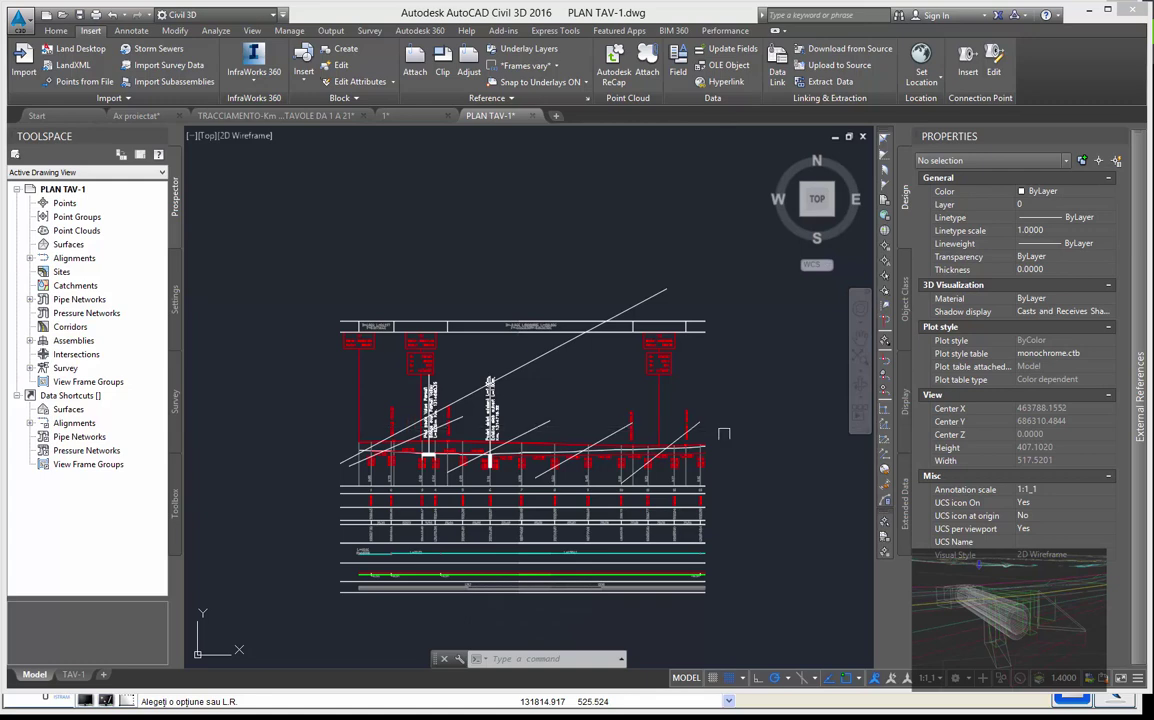
Zoom into the profile table until the V1 and V2 vertex labels are legible
{"action": "scroll", "coordinate": [450, 380], "scroll_direction": "up", "scroll_amount": 2}
{"action": "scroll", "coordinate": [393, 449], "scroll_direction": "up", "scroll_amount": 2}
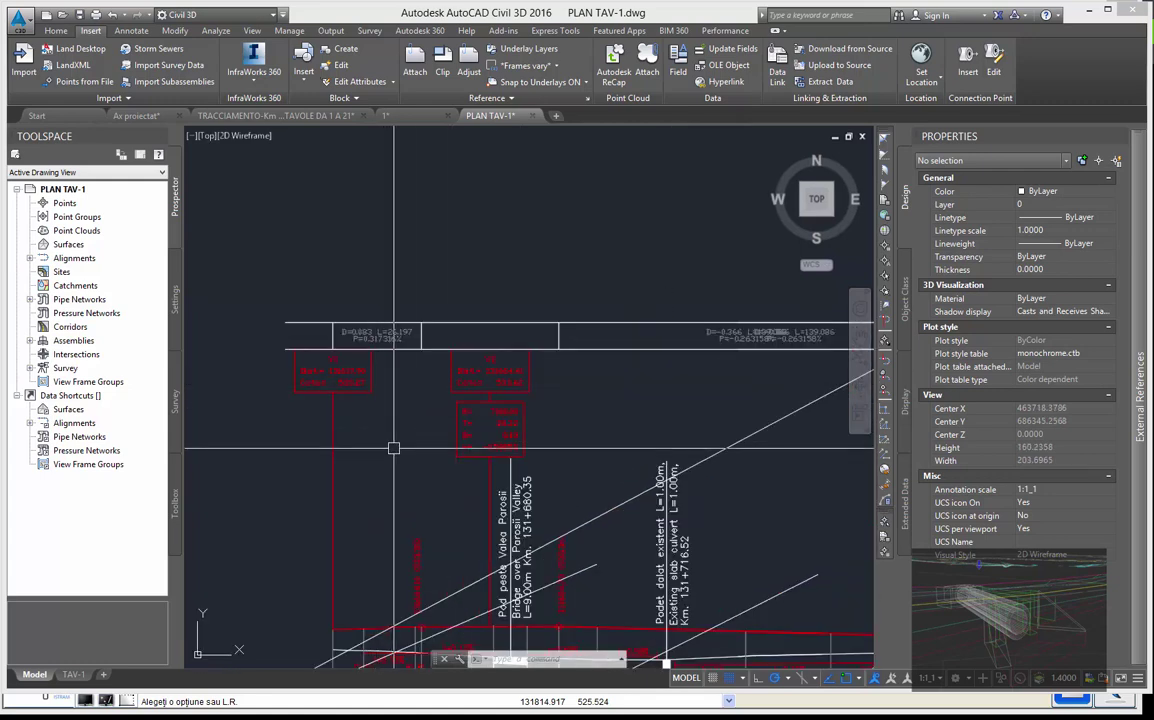
{"action": "scroll", "coordinate": [394, 448], "scroll_direction": "up", "scroll_amount": 1}
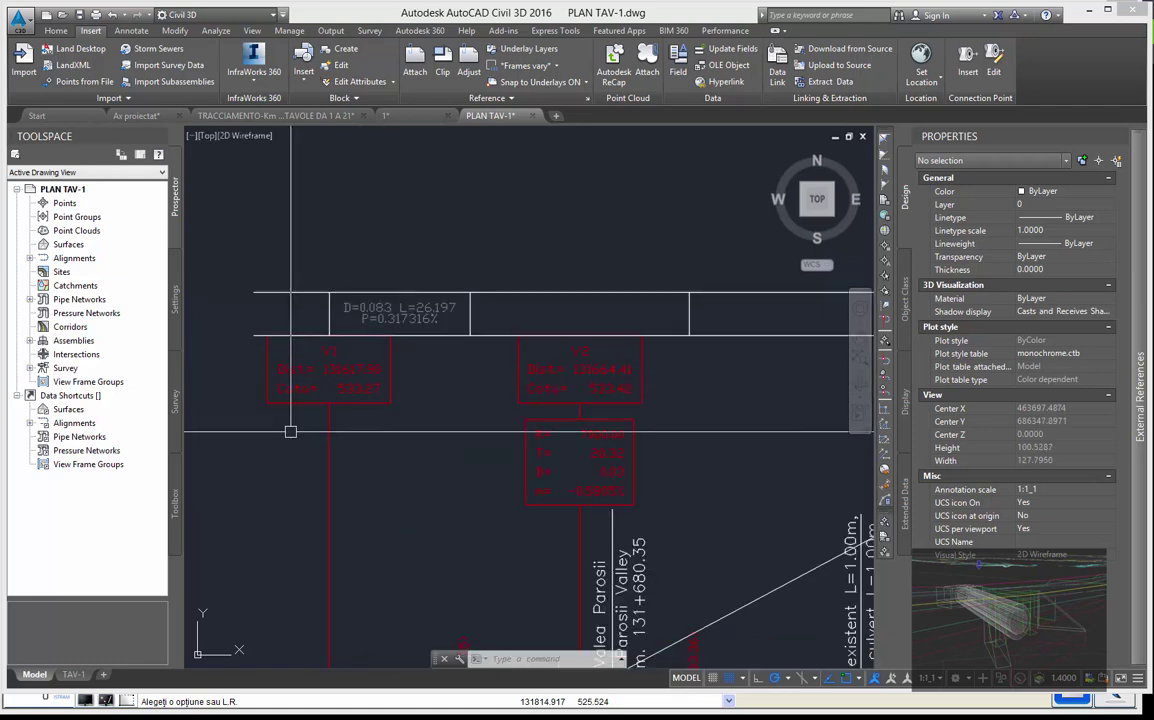
{"action": "scroll", "coordinate": [296, 451], "scroll_direction": "up", "scroll_amount": 1}
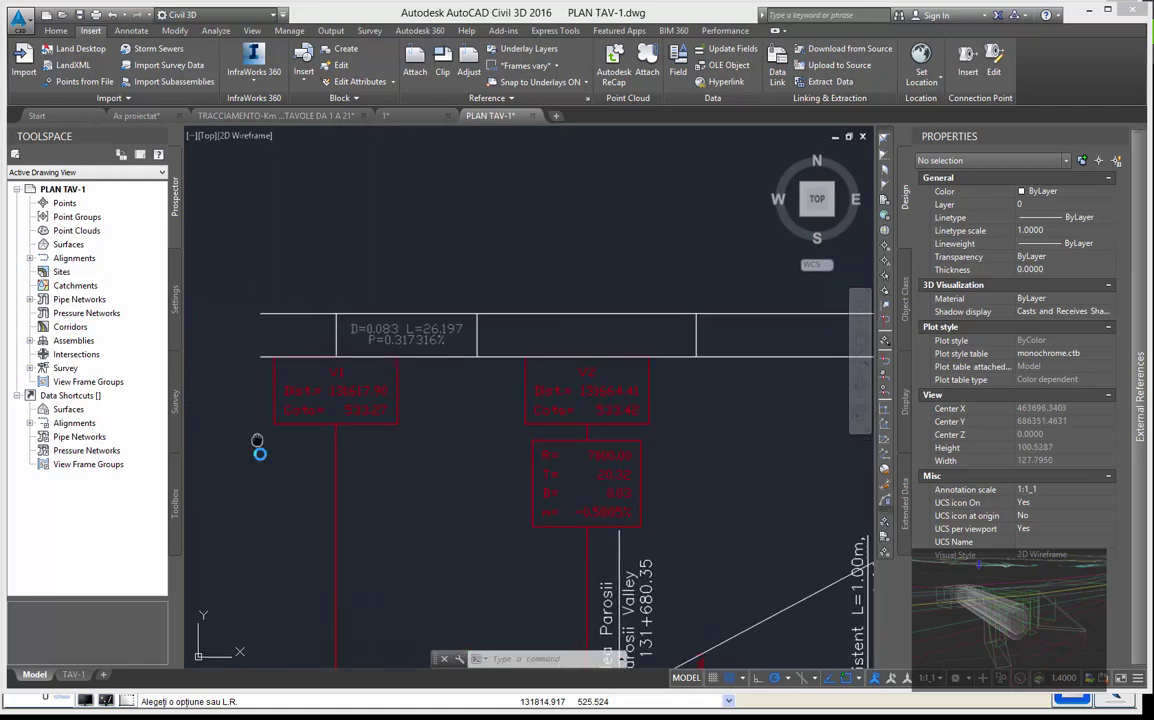
{"action": "middle_click_drag", "start_coordinate": [253, 432], "coordinate": [260, 455]}
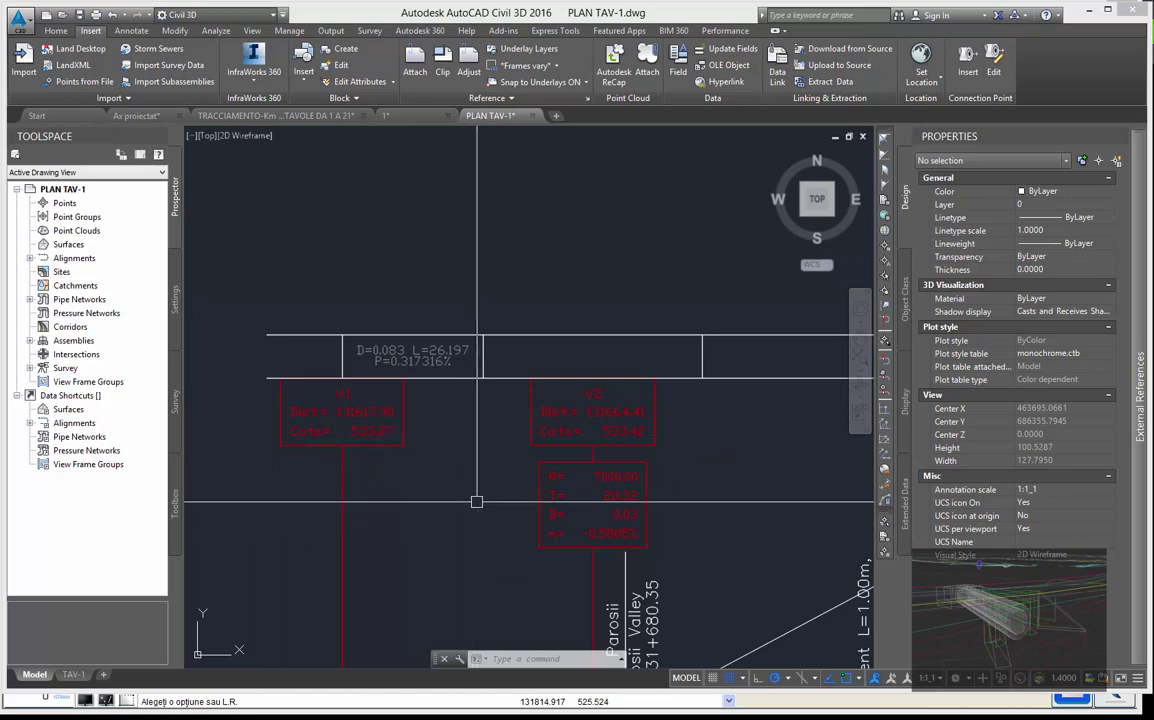
Explode the V1 label block with X, copy its Dist station value, and go to Ispol
{"action": "left_click", "coordinate": [378, 420]}
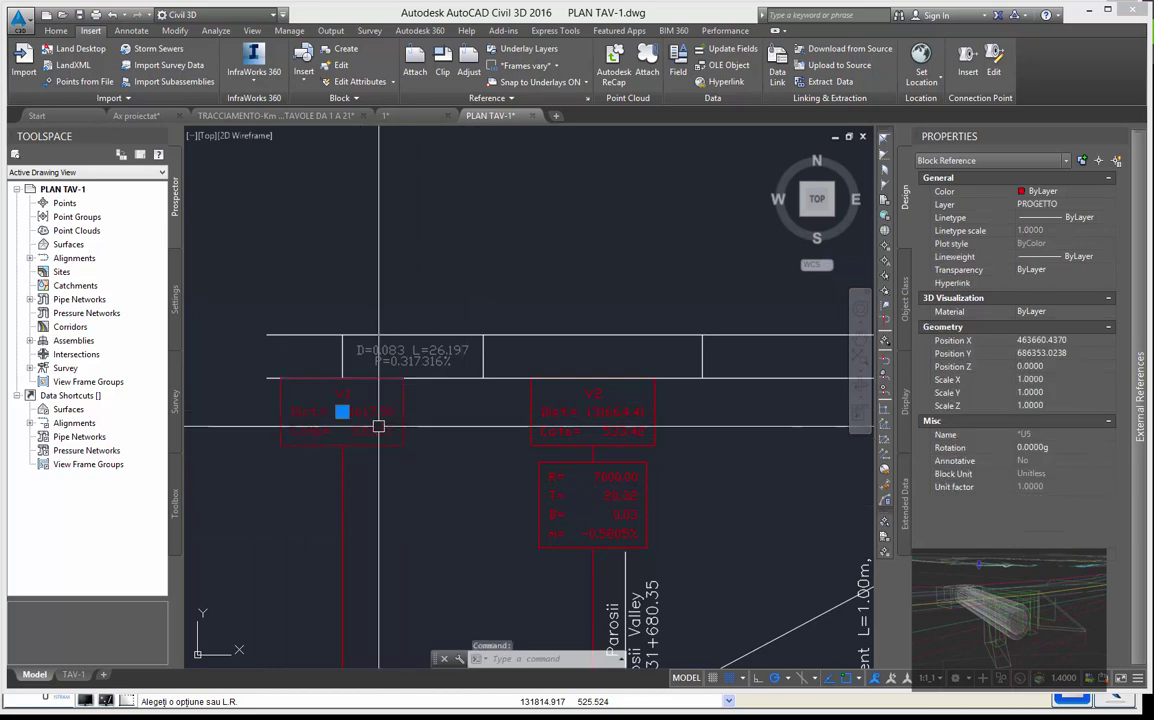
{"action": "type", "text": "x"}
{"action": "key", "text": "Return"}
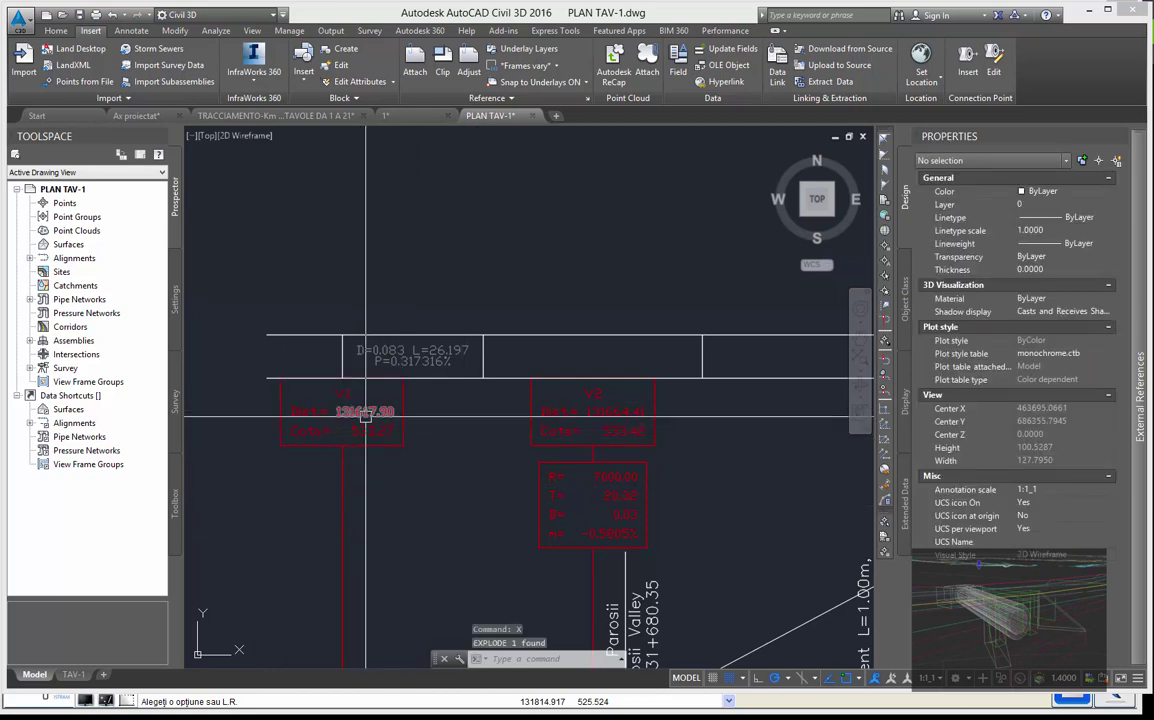
{"action": "right_click", "coordinate": [372, 414]}
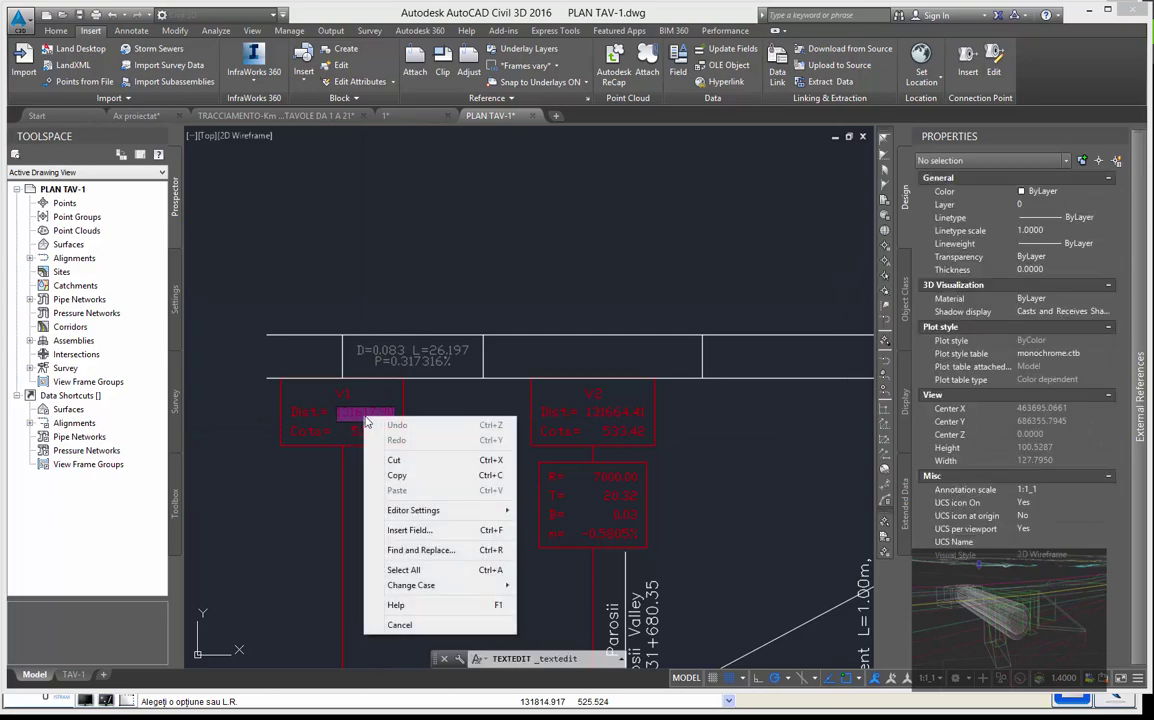
{"action": "left_click", "coordinate": [392, 476]}
{"action": "left_click", "coordinate": [578, 708]}
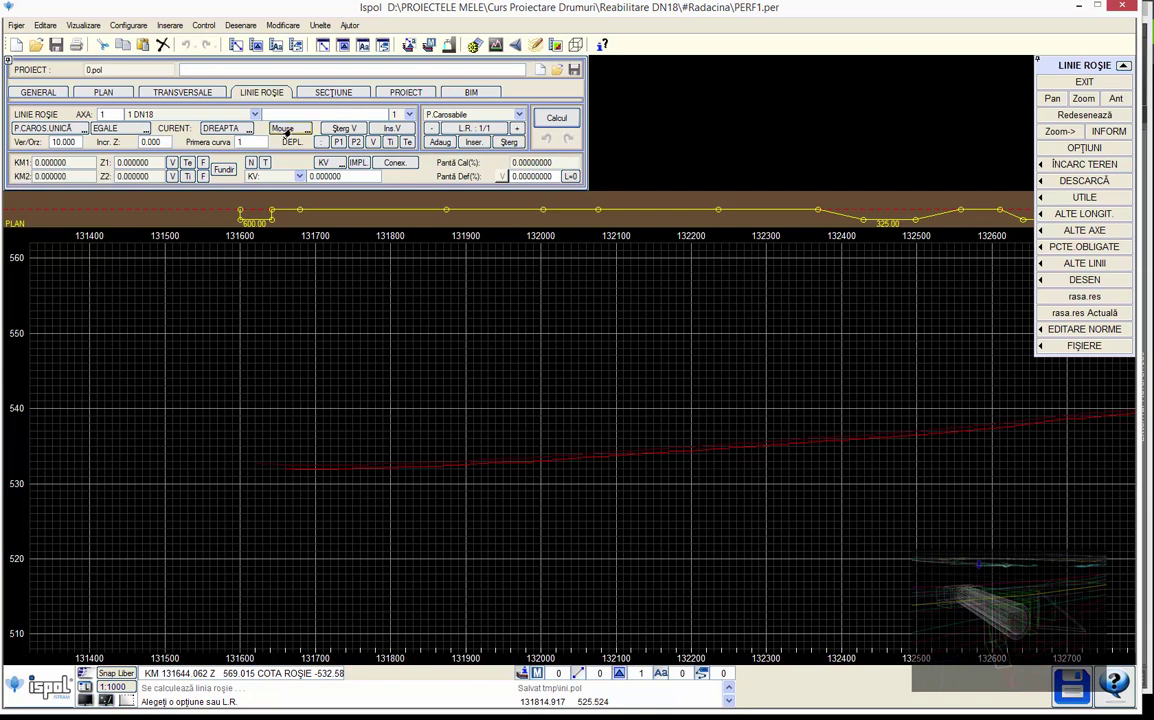
Paste the station 131617.90 into Ispol's KM1 field
{"action": "right_click", "coordinate": [60, 170]}
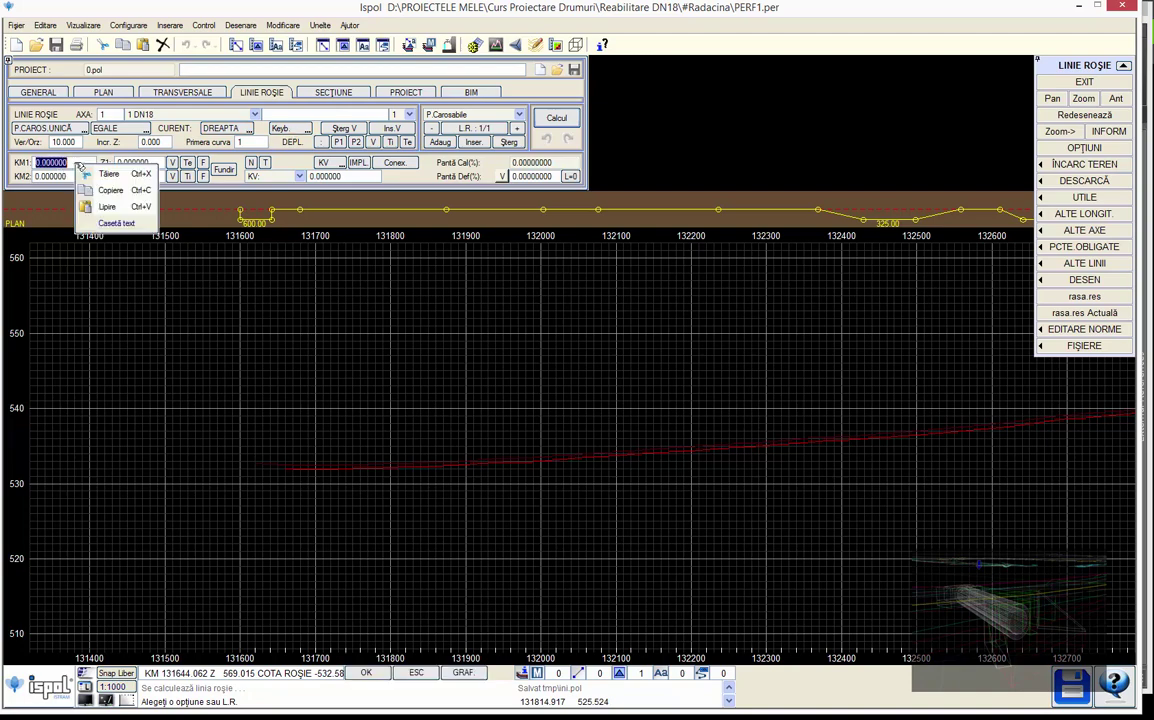
{"action": "left_click", "coordinate": [118, 205]}
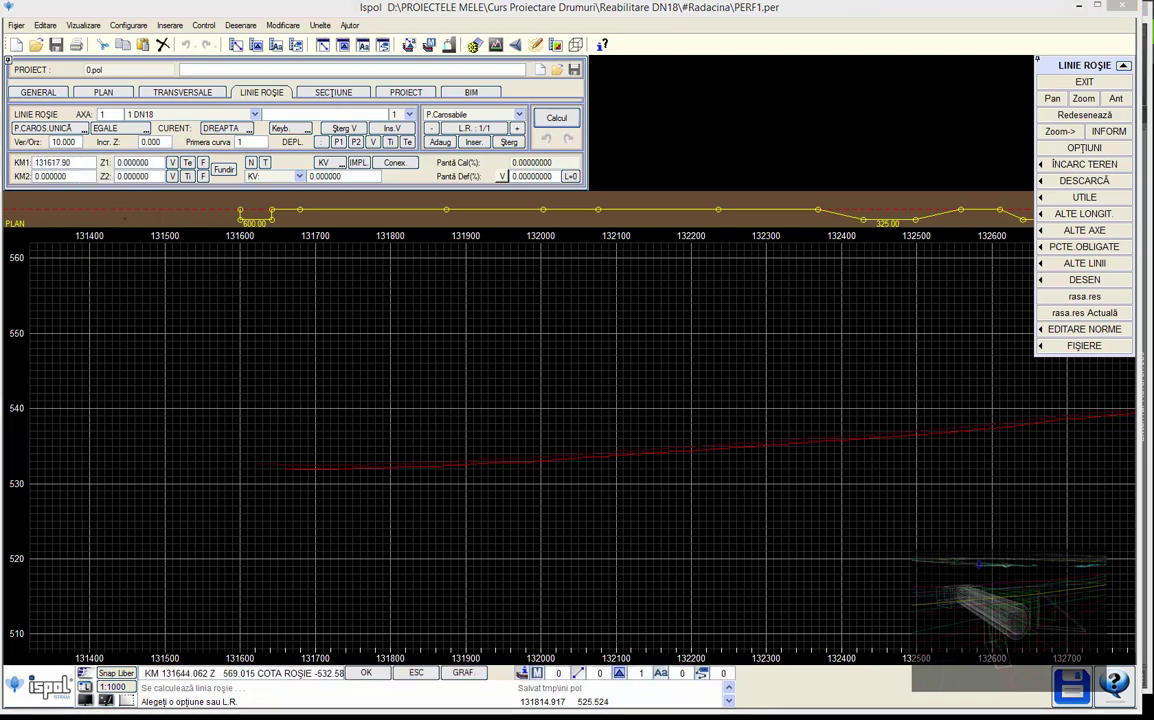
{"action": "scroll", "coordinate": [169, 319], "scroll_direction": "down", "scroll_amount": 2}
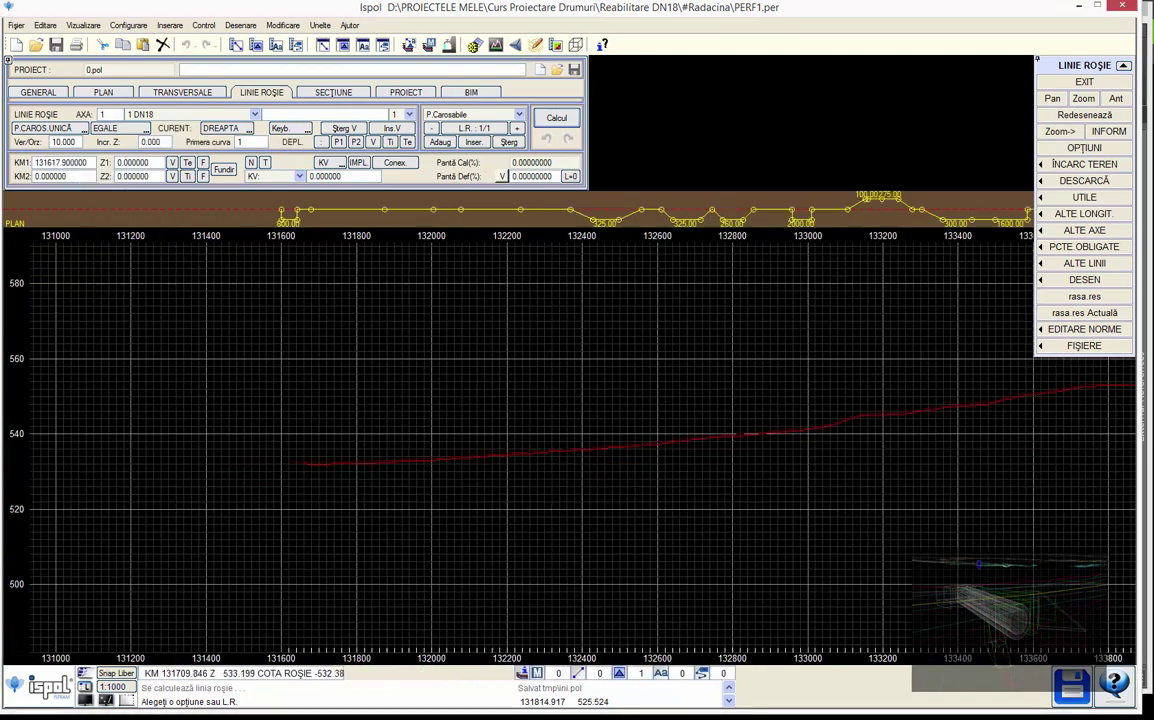
{"action": "scroll", "coordinate": [300, 420], "scroll_direction": "down", "scroll_amount": 3}
{"action": "scroll", "coordinate": [355, 484], "scroll_direction": "down", "scroll_amount": 3}
{"action": "scroll", "coordinate": [355, 484], "scroll_direction": "down", "scroll_amount": 3}
{"action": "scroll", "coordinate": [387, 455], "scroll_direction": "up", "scroll_amount": 4}
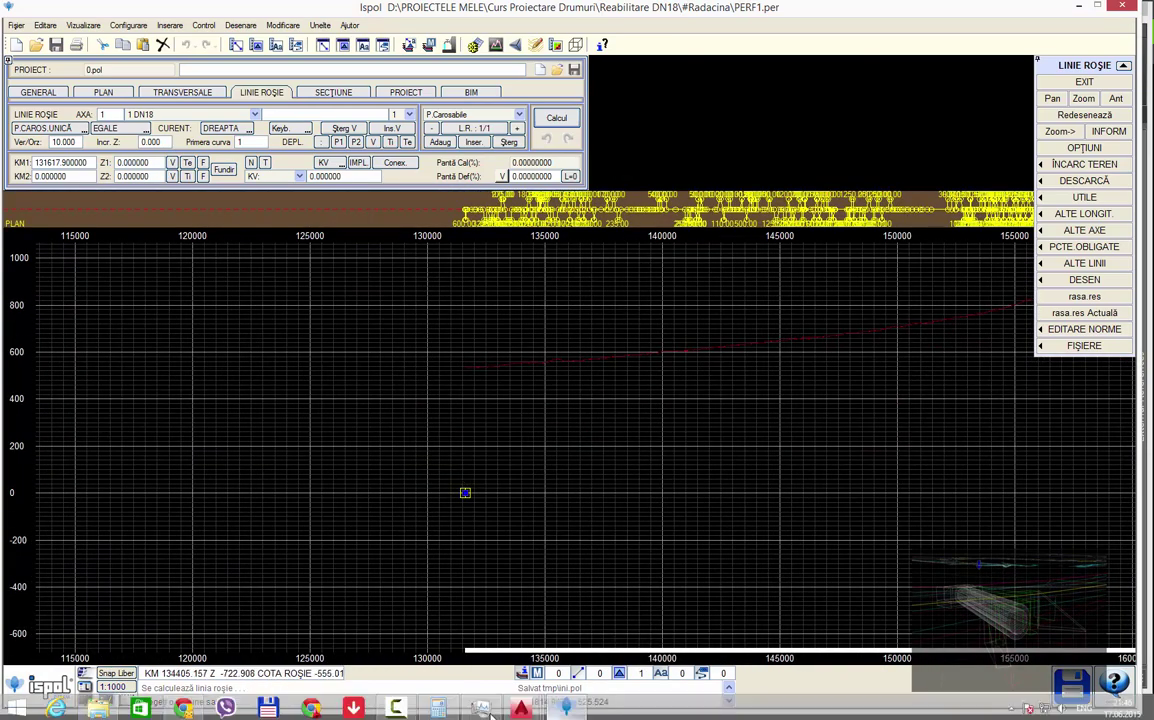
Copy V1's Cota from Civil 3D and paste 533.27 into Z1
{"action": "mouse_move", "coordinate": [521, 708]}
{"action": "left_click", "coordinate": [755, 648]}
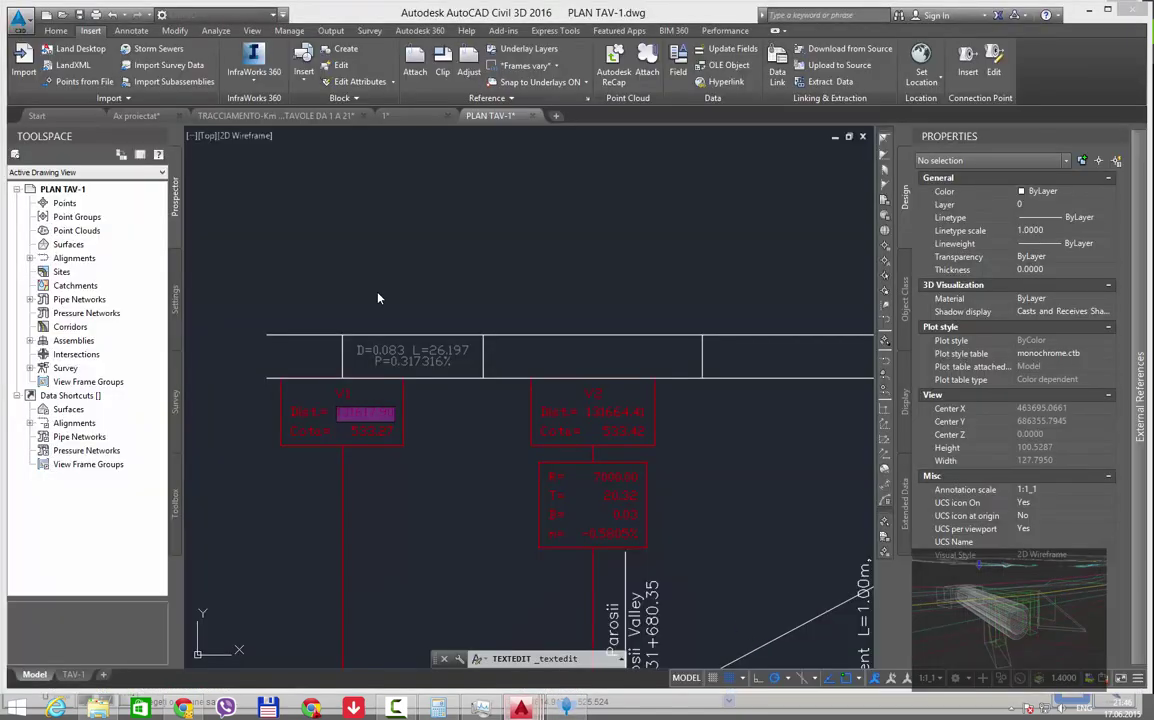
{"action": "double_click", "coordinate": [366, 432]}
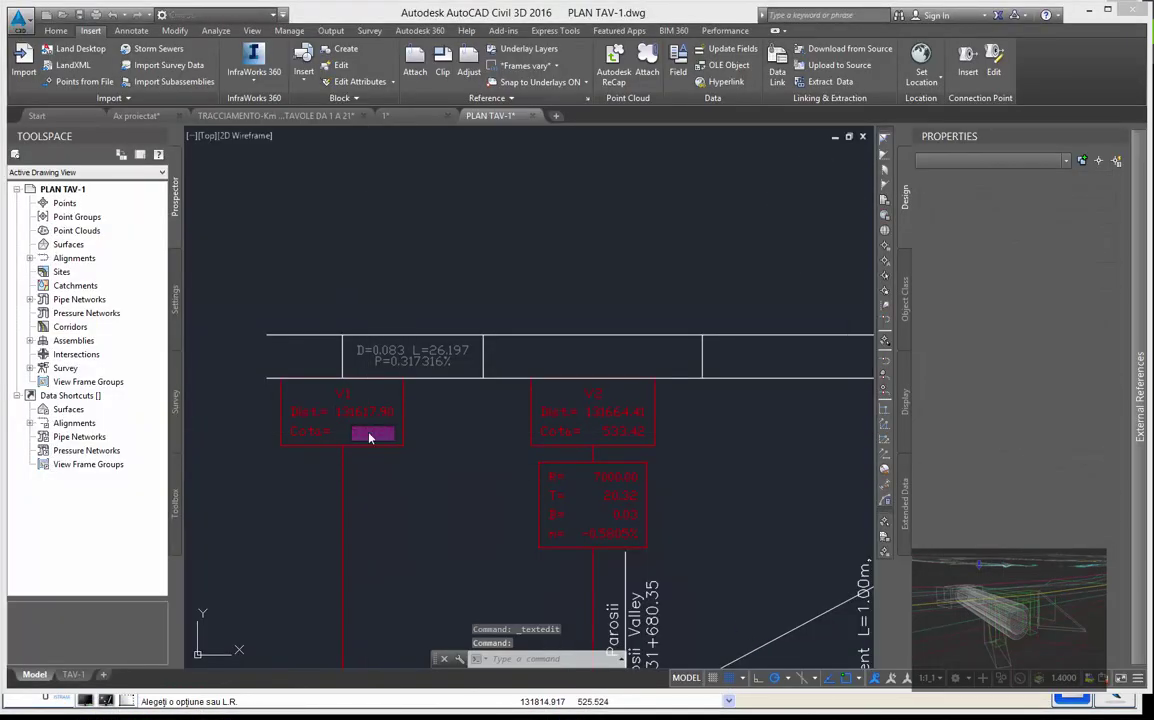
{"action": "right_click", "coordinate": [362, 433]}
{"action": "left_click", "coordinate": [432, 490]}
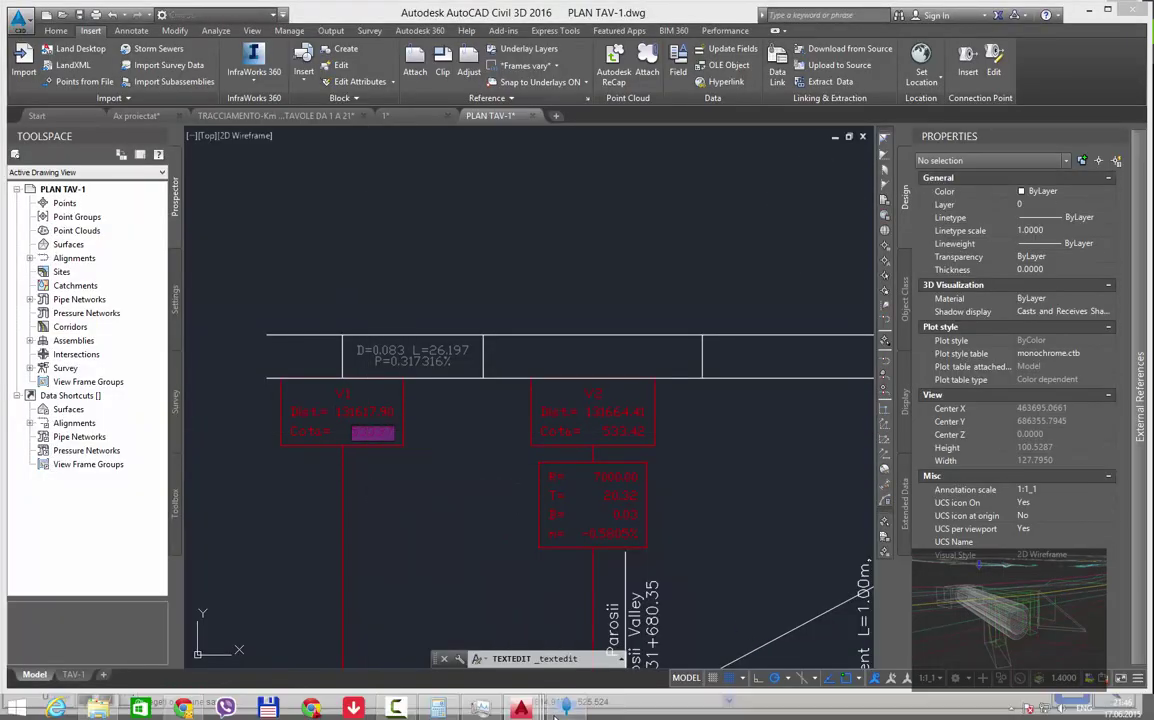
{"action": "key", "text": "alt+Tab"}
{"action": "right_click", "coordinate": [130, 165]}
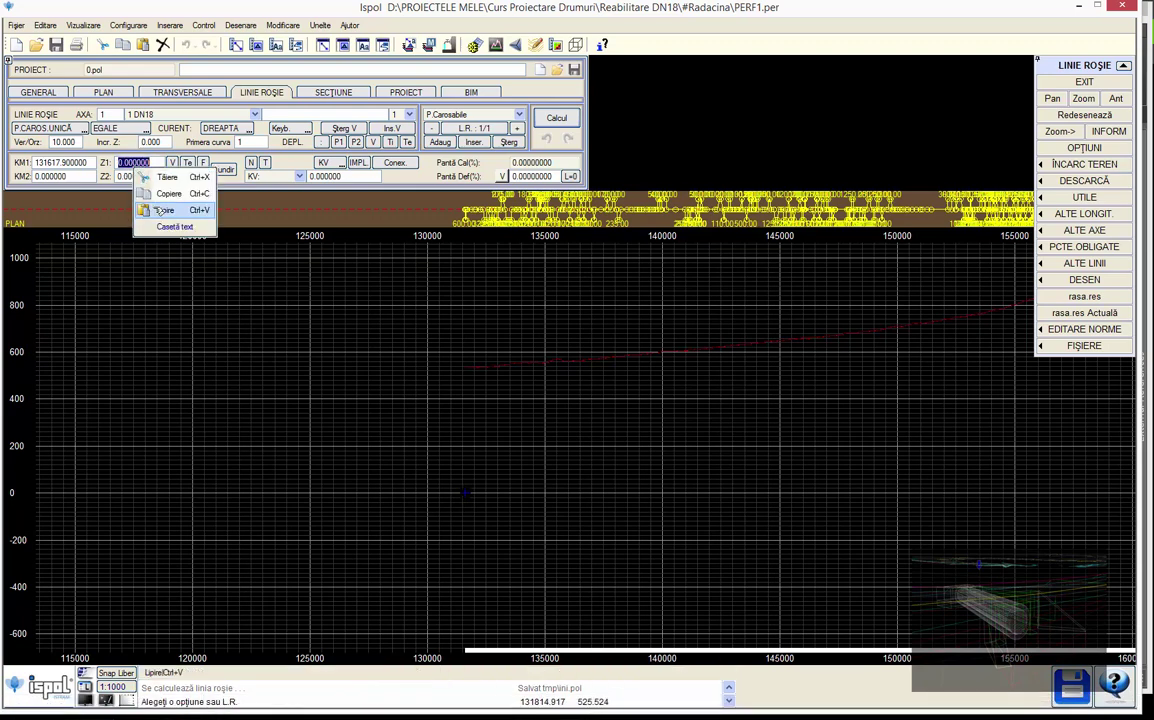
{"action": "left_click", "coordinate": [142, 192]}
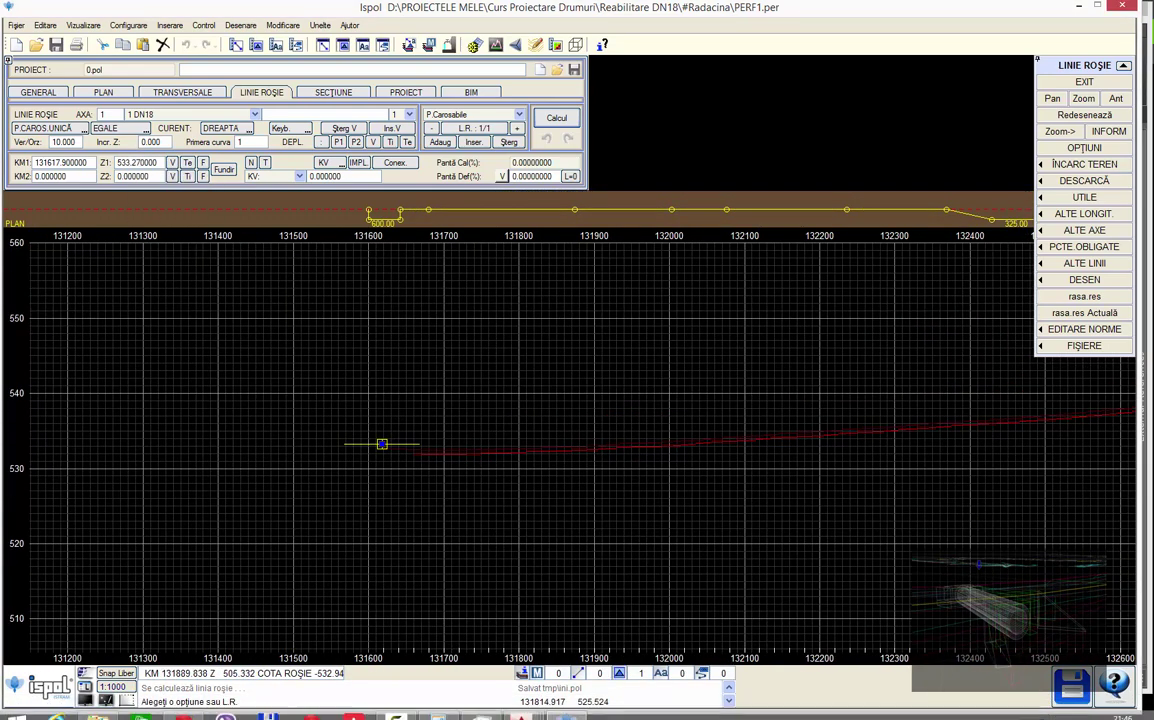
{"action": "left_click", "coordinate": [716, 622]}
Copy V2's Dist value from Civil 3D and paste 131664.41 into KM2
{"action": "key", "text": "Escape"}
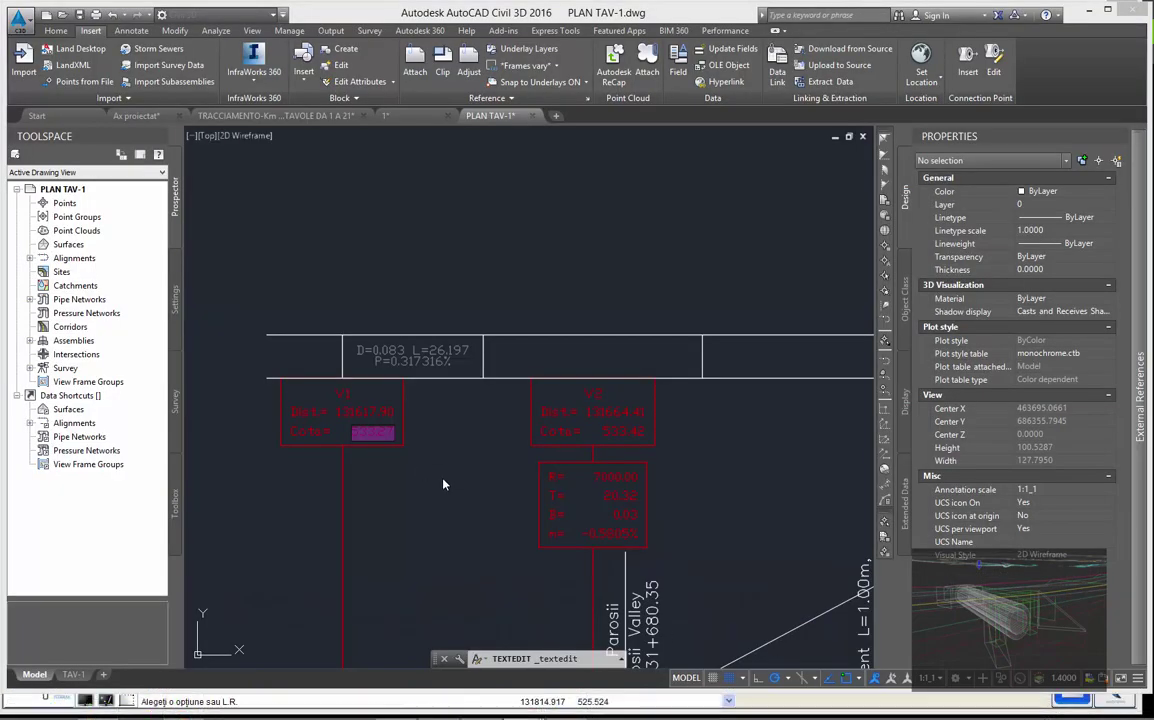
{"action": "mouse_move", "coordinate": [585, 442]}
{"action": "middle_mouse_down"}
{"action": "mouse_move", "coordinate": [501, 436]}
{"action": "mouse_move", "coordinate": [579, 432]}
{"action": "middle_mouse_up"}
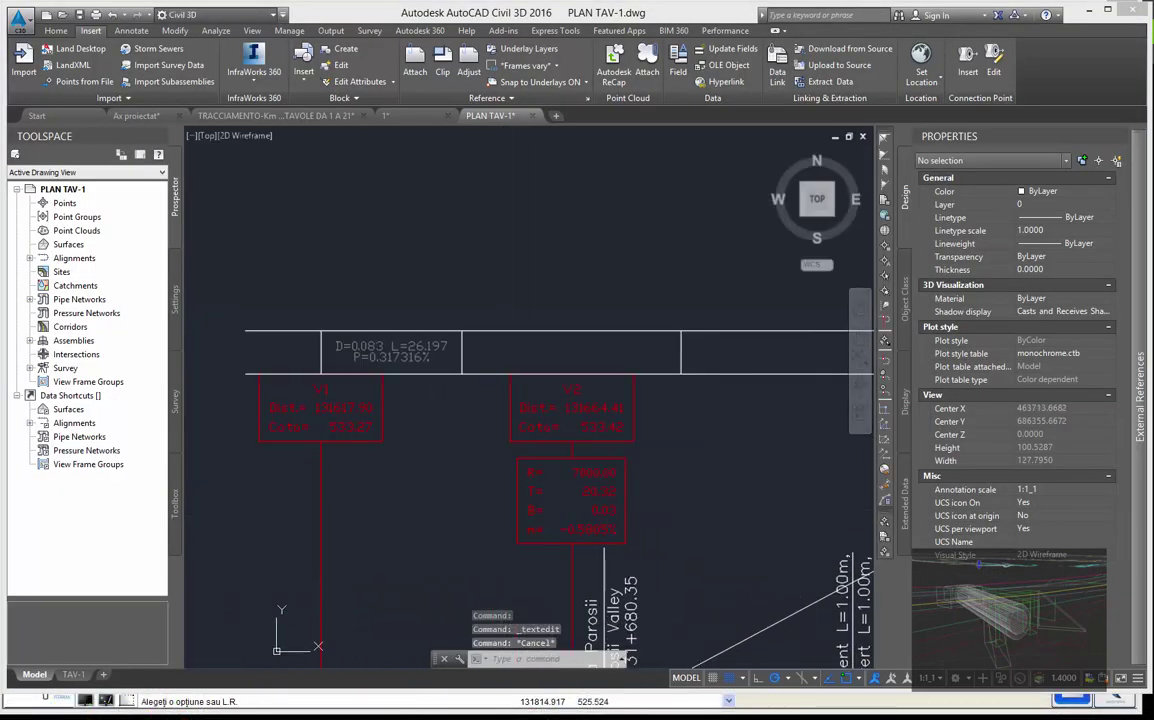
{"action": "left_click", "coordinate": [528, 410]}
{"action": "left_click", "coordinate": [540, 520]}
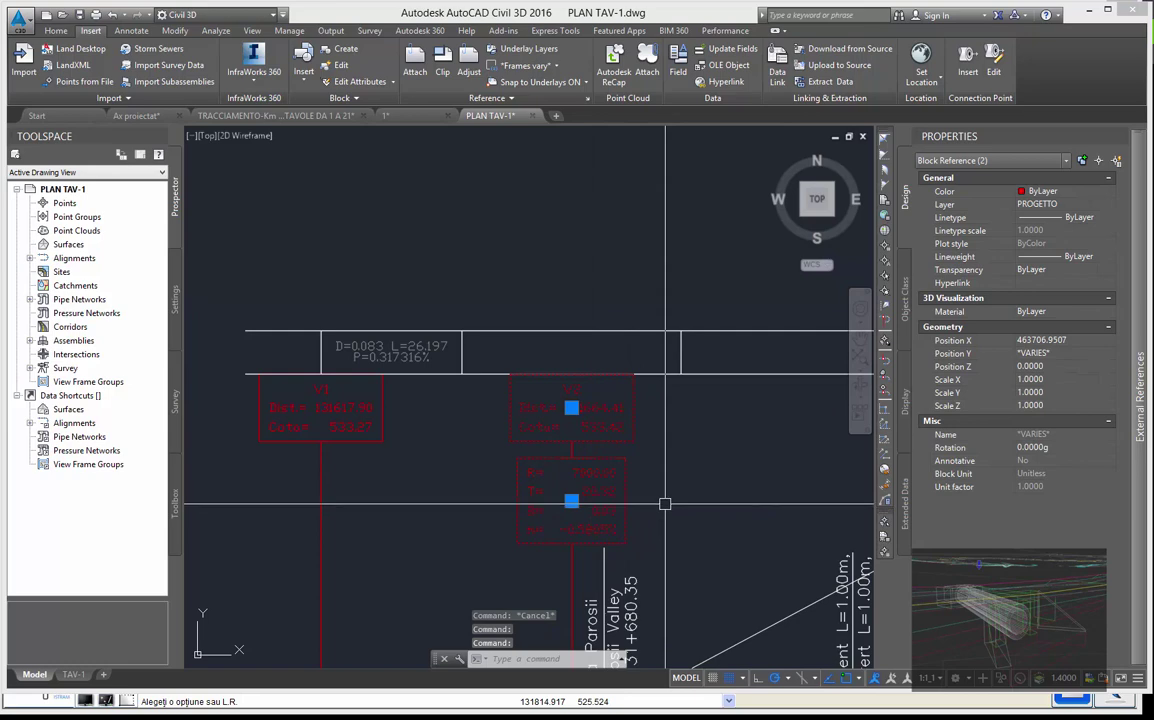
{"action": "double_click", "coordinate": [590, 408]}
{"action": "right_click", "coordinate": [595, 412]}
{"action": "left_click", "coordinate": [625, 466]}
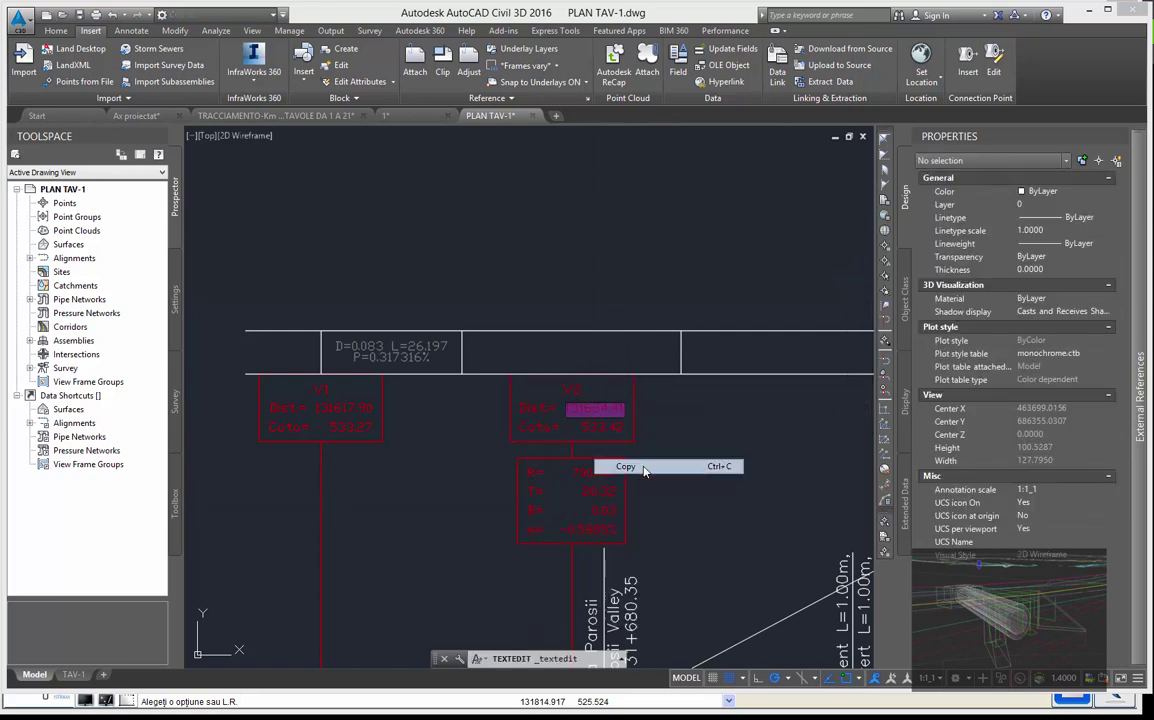
{"action": "left_click", "coordinate": [566, 704]}
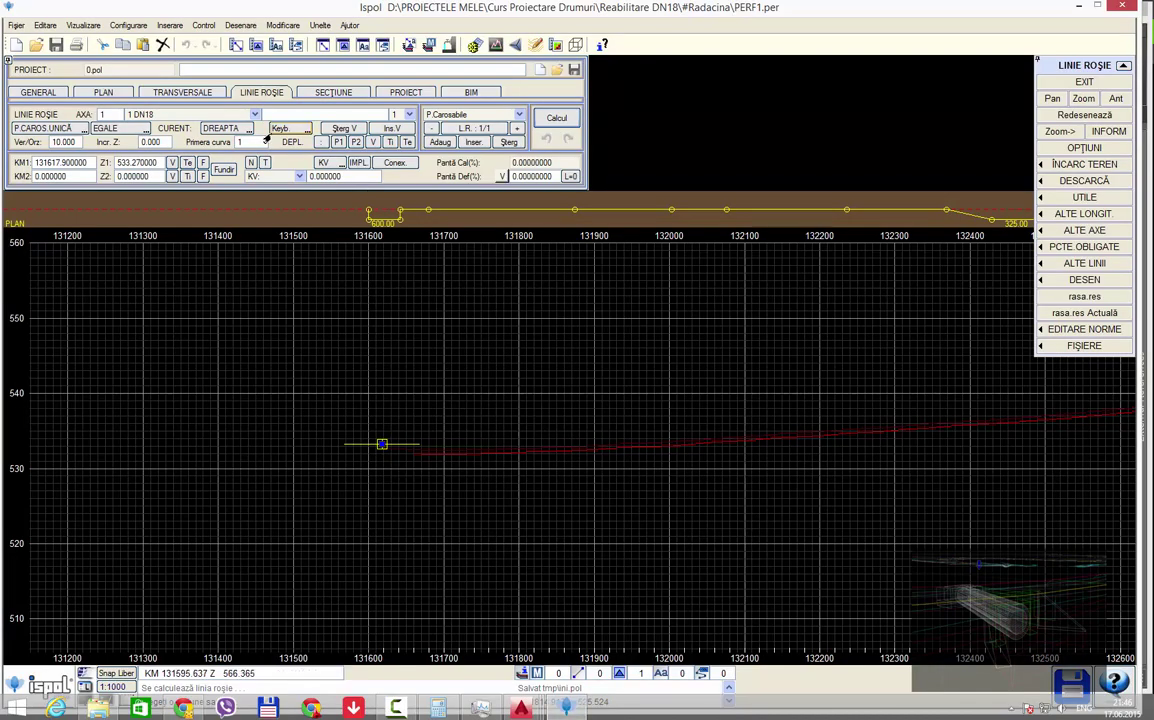
{"action": "right_click", "coordinate": [45, 176]}
{"action": "left_click", "coordinate": [80, 207]}
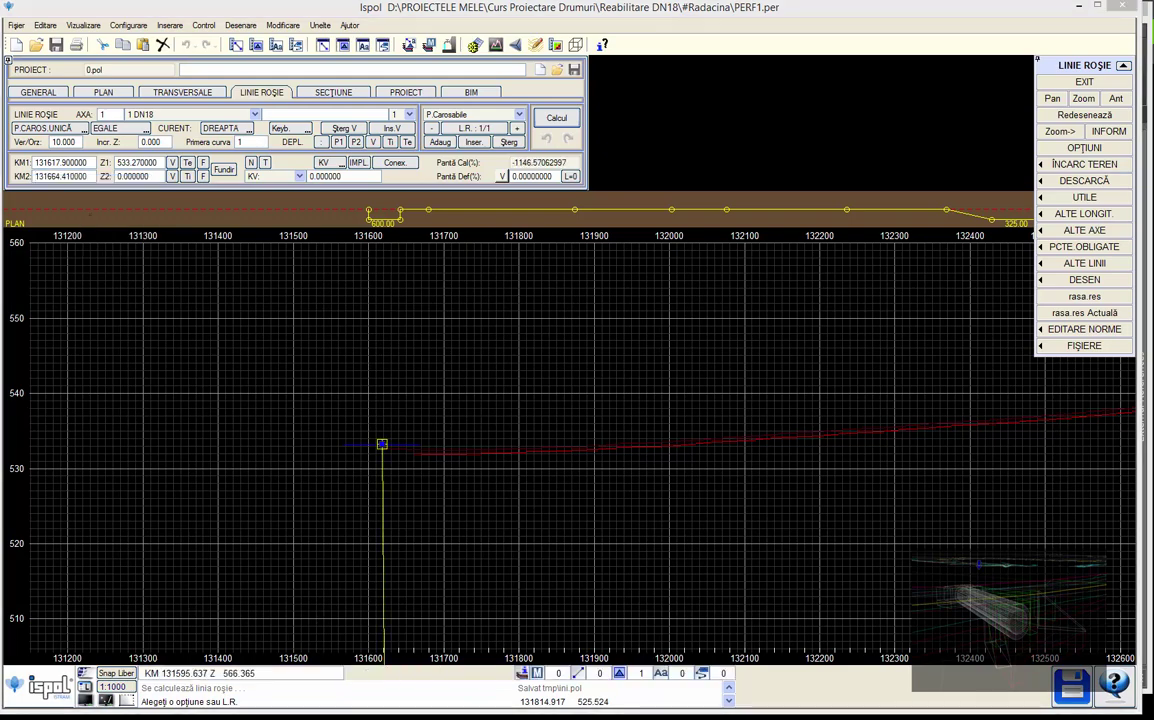
Back in Civil 3D, zoom to the V2 label and copy its 533.42 elevation
{"action": "left_click", "coordinate": [520, 708]}
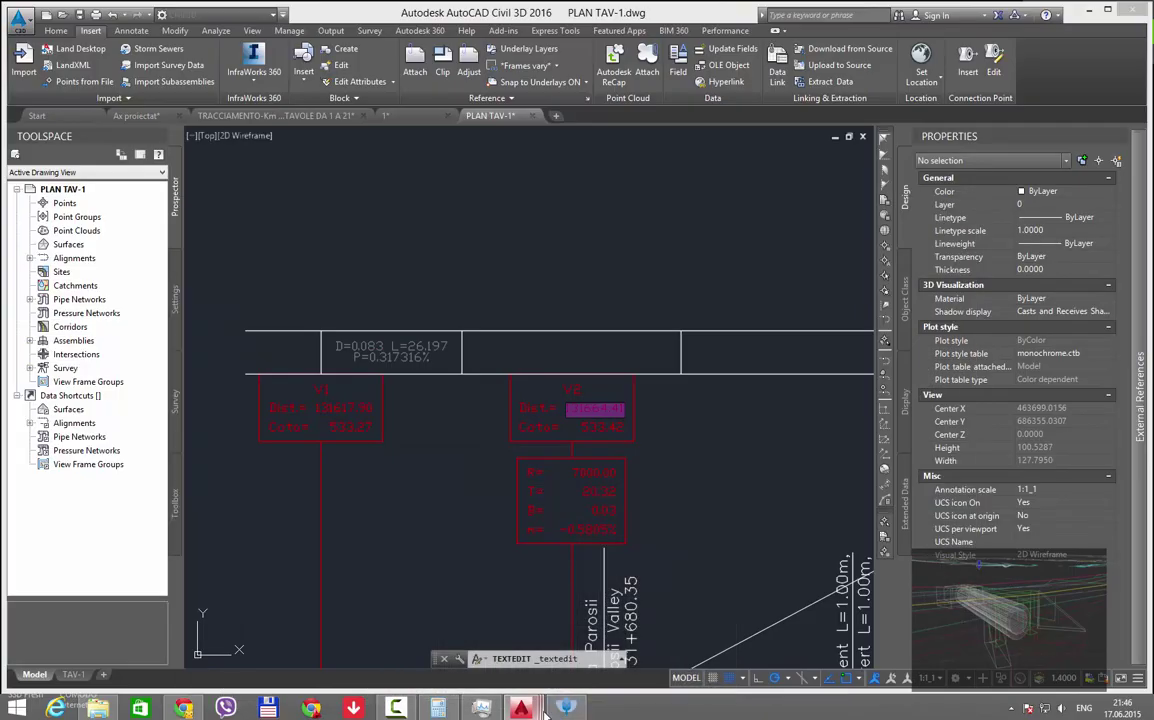
{"action": "middle_click_drag", "start_coordinate": [647, 514], "coordinate": [632, 442]}
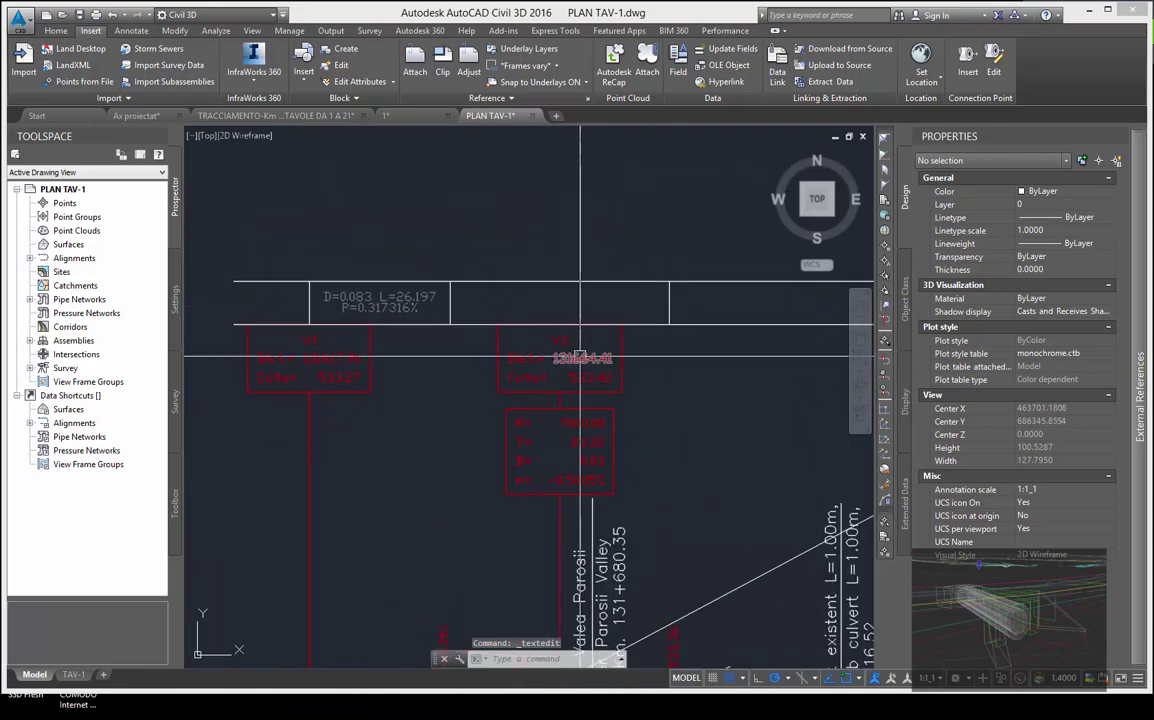
{"action": "scroll", "coordinate": [644, 386], "scroll_direction": "down", "scroll_amount": 2}
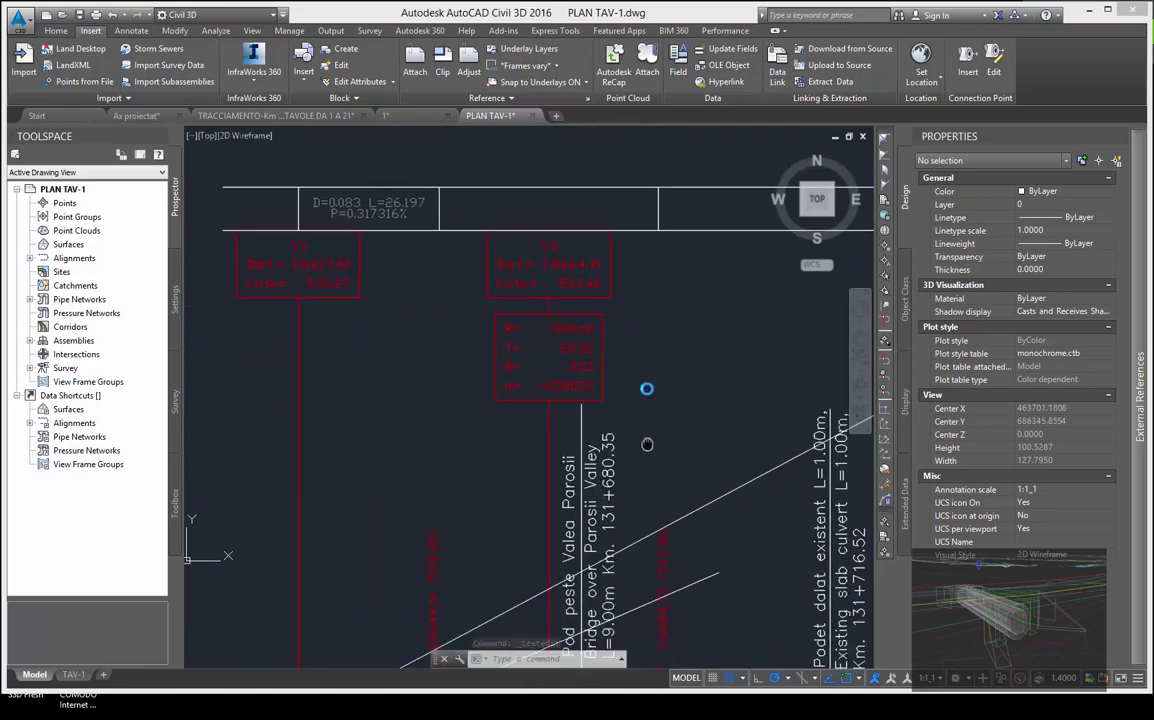
{"action": "scroll", "coordinate": [575, 520], "scroll_direction": "up", "scroll_amount": 3}
{"action": "scroll", "coordinate": [570, 518], "scroll_direction": "up", "scroll_amount": 3}
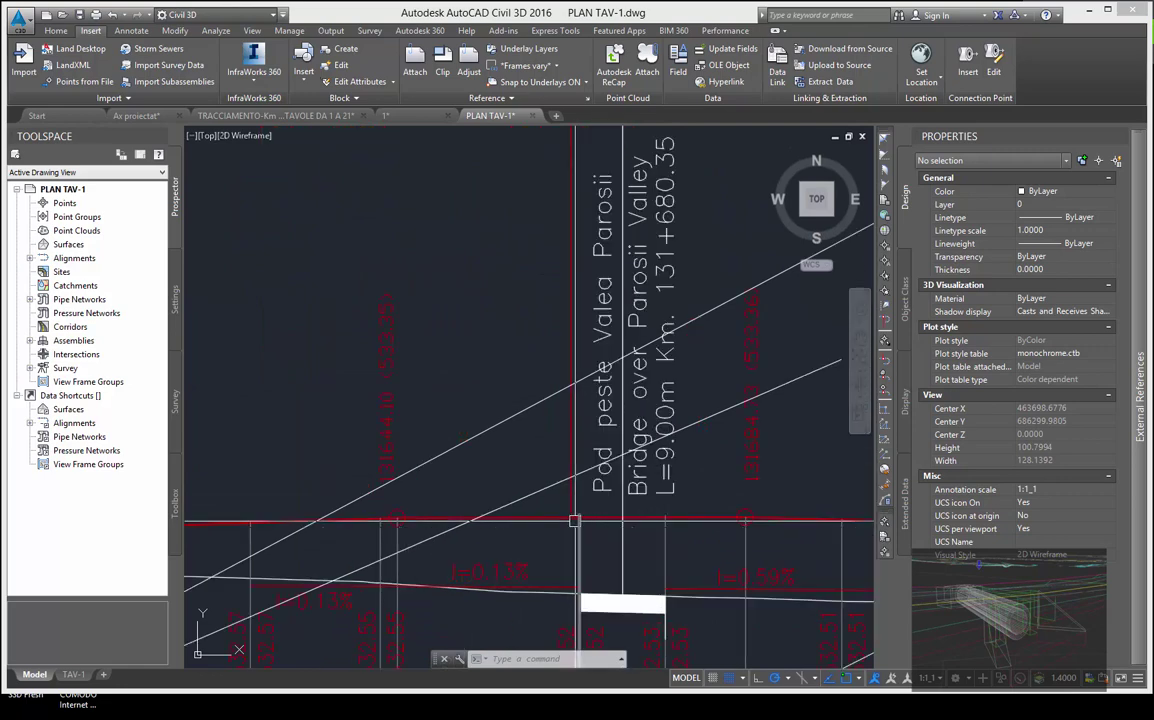
{"action": "scroll", "coordinate": [568, 516], "scroll_direction": "up", "scroll_amount": 3}
{"action": "scroll", "coordinate": [566, 516], "scroll_direction": "up", "scroll_amount": 2}
{"action": "scroll", "coordinate": [564, 515], "scroll_direction": "up", "scroll_amount": 2}
{"action": "scroll", "coordinate": [564, 515], "scroll_direction": "down", "scroll_amount": 3}
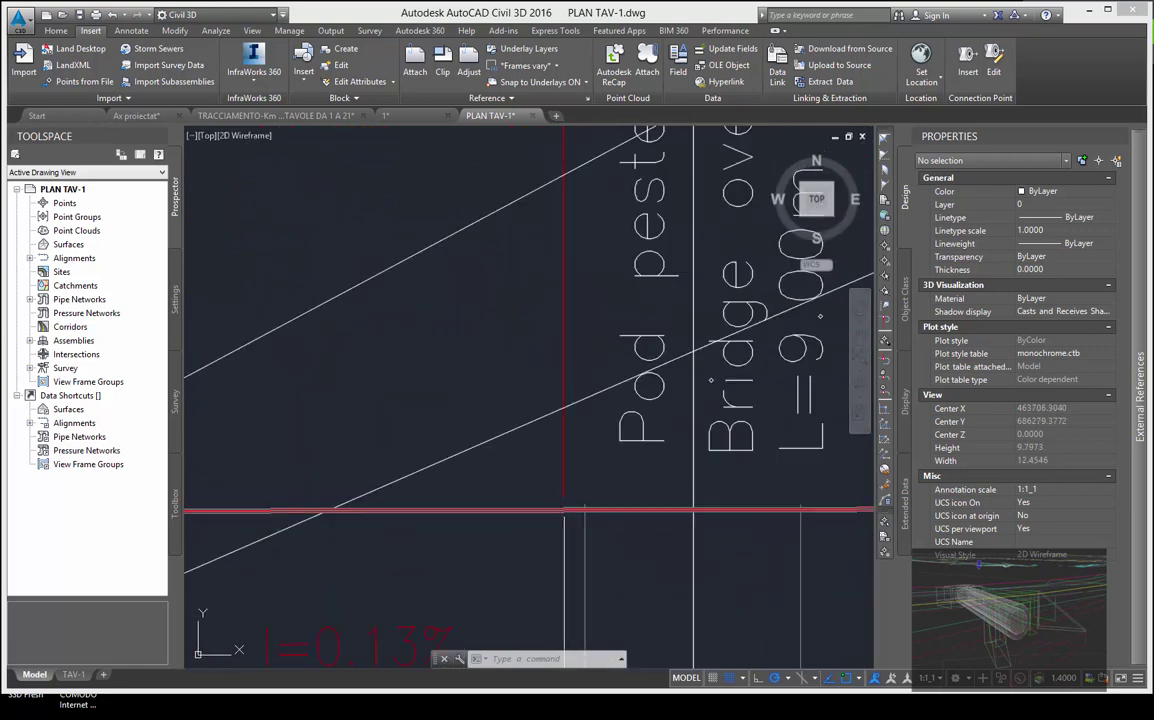
{"action": "scroll", "coordinate": [566, 515], "scroll_direction": "down", "scroll_amount": 2}
{"action": "scroll", "coordinate": [600, 515], "scroll_direction": "down", "scroll_amount": 3}
{"action": "scroll", "coordinate": [578, 345], "scroll_direction": "up", "scroll_amount": 4}
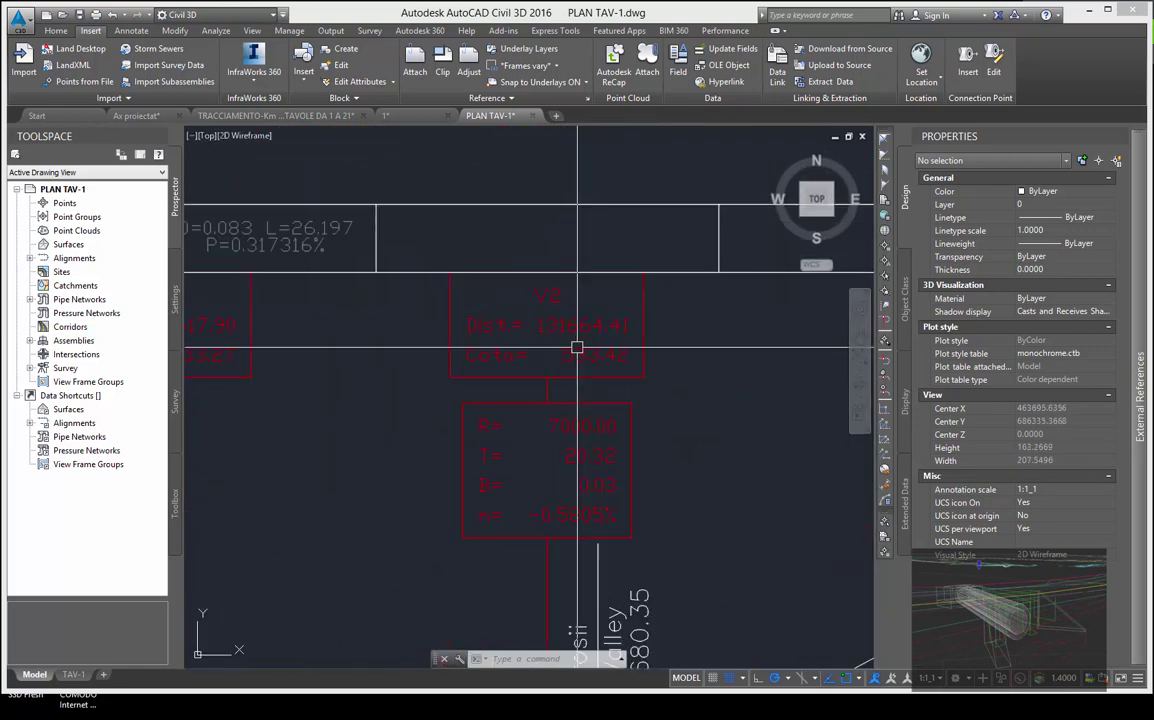
{"action": "double_click", "coordinate": [595, 352]}
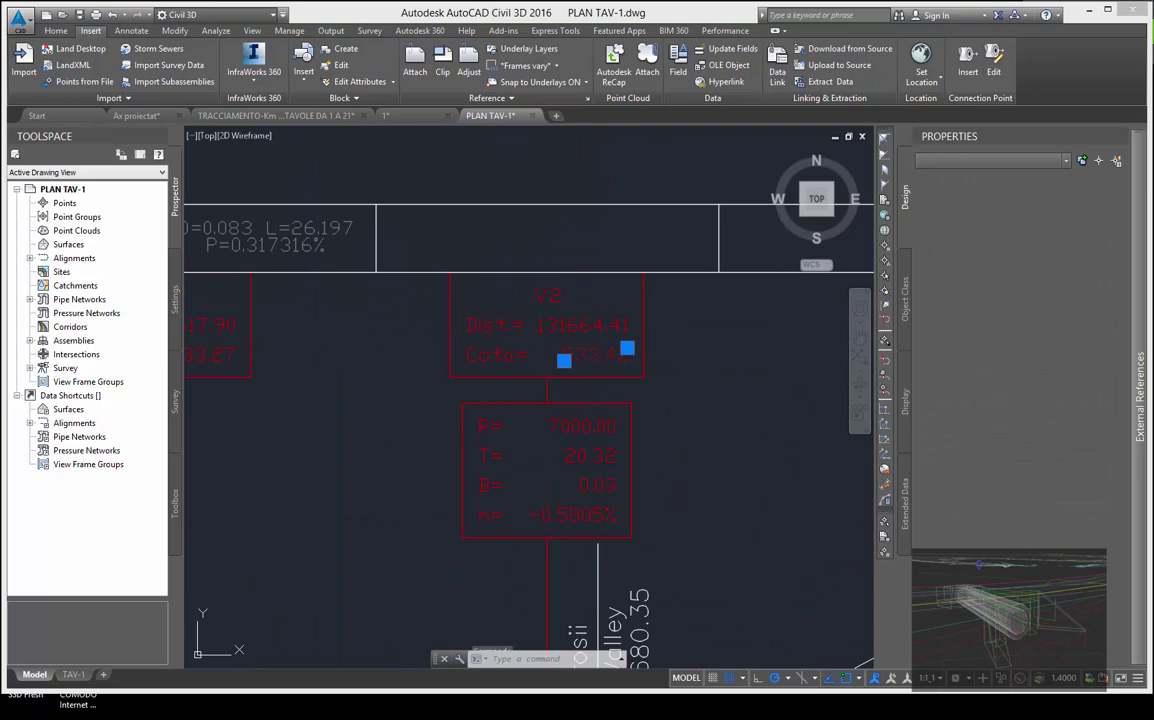
{"action": "right_click", "coordinate": [601, 364]}
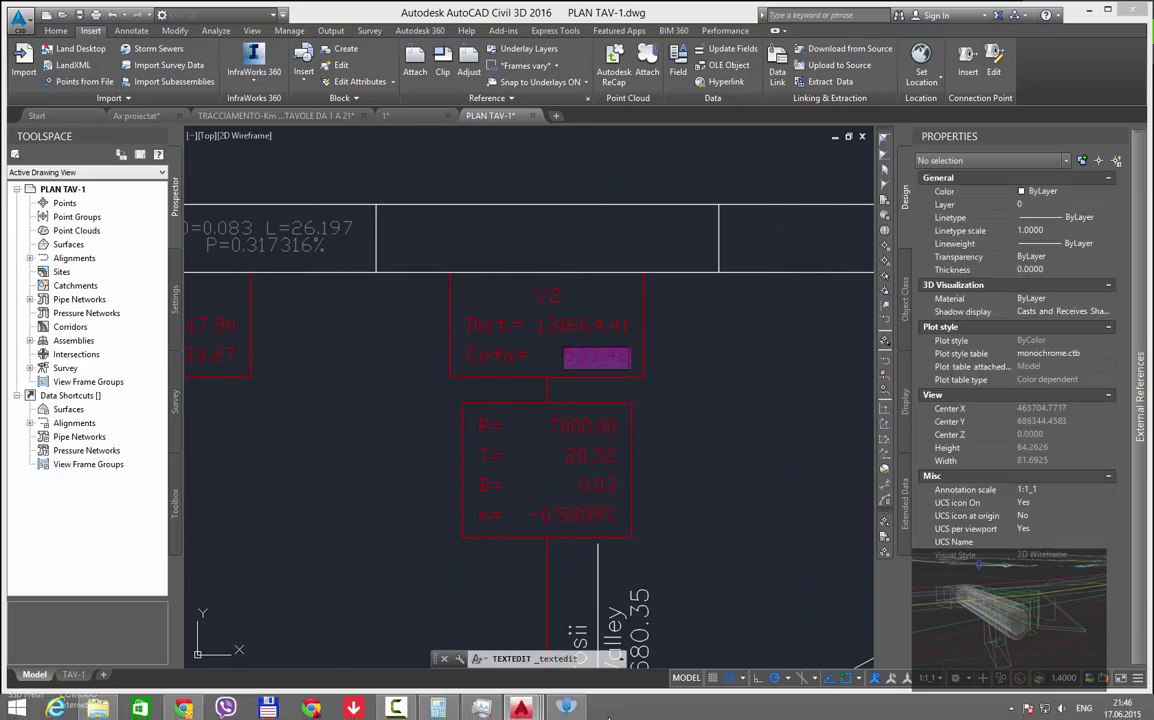
{"action": "left_click", "coordinate": [524, 706]}
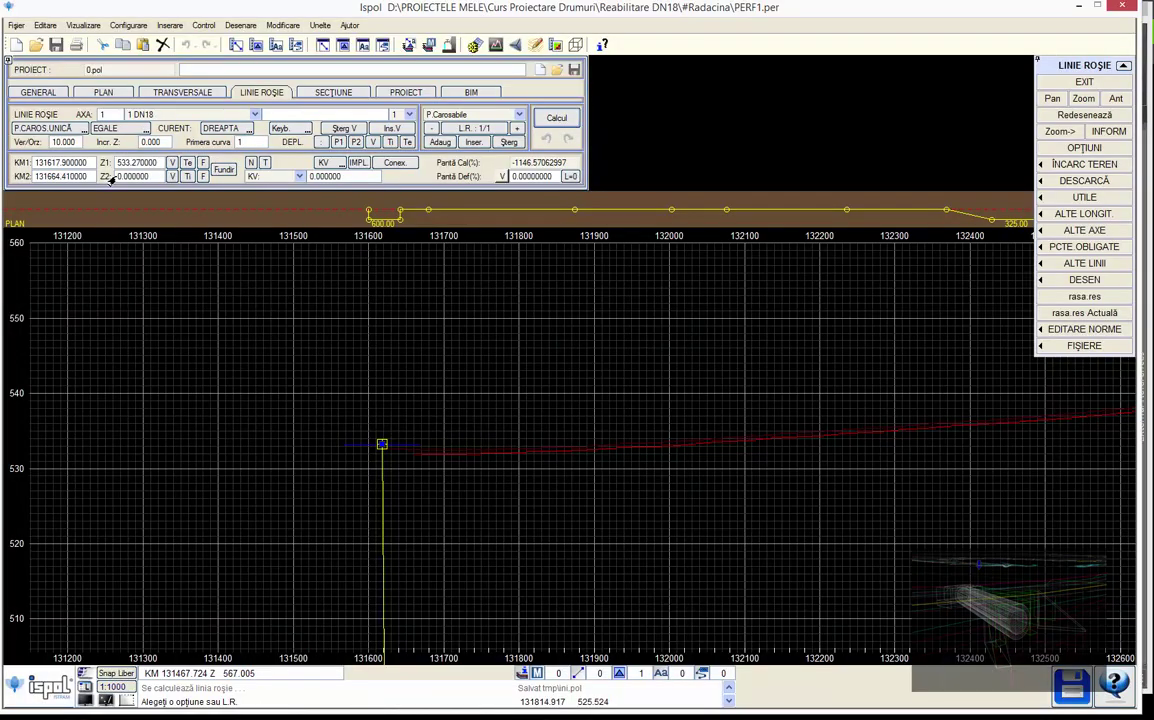
Paste 533.42 as the Z2 end elevation
{"action": "double_click", "coordinate": [133, 176]}
{"action": "right_click", "coordinate": [140, 179]}
{"action": "left_click", "coordinate": [168, 220]}
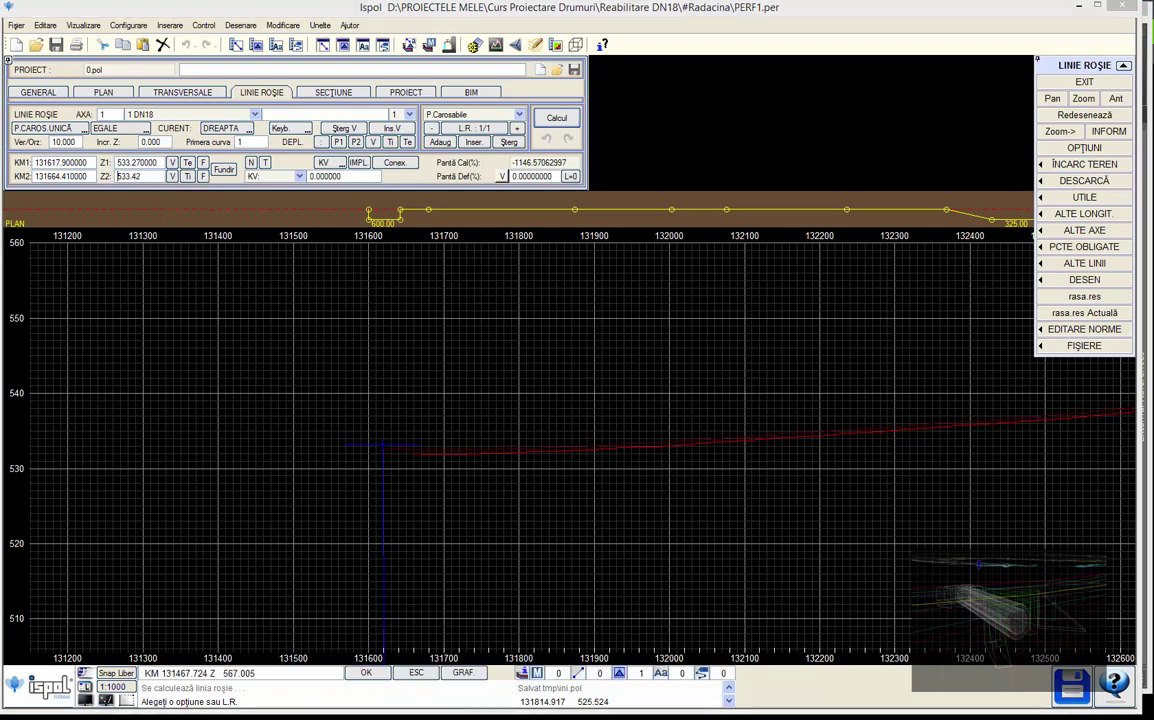
{"action": "key", "text": "Return"}
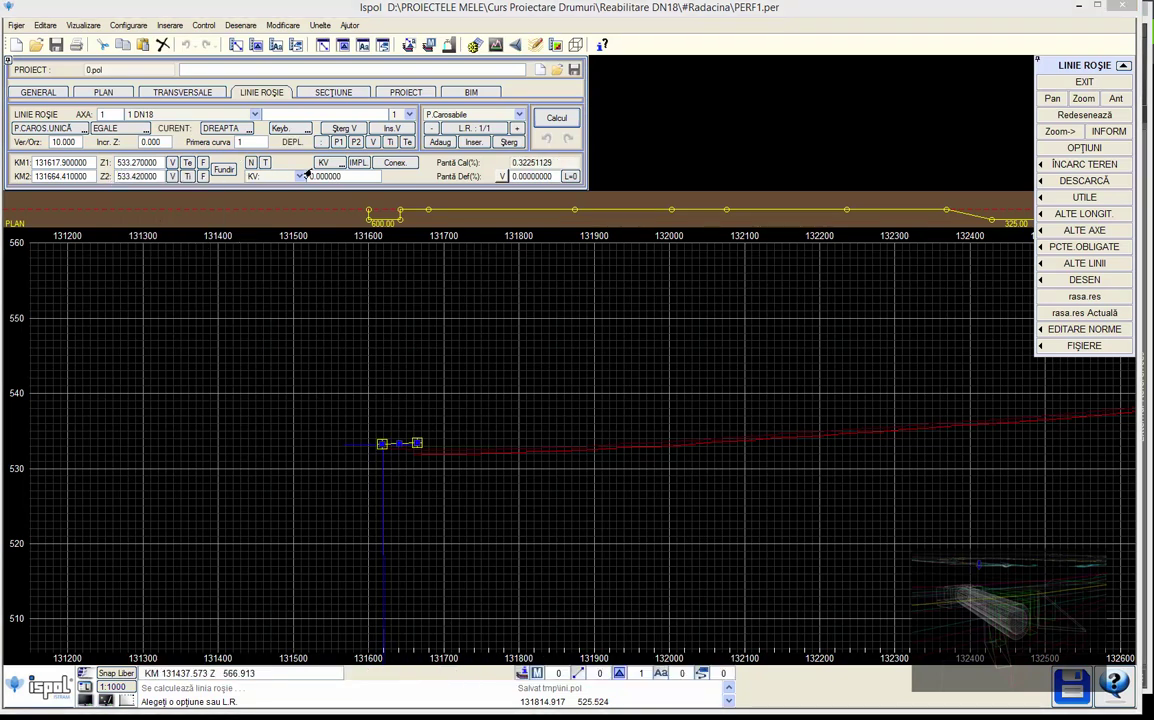
Set the vertical curve radius to 7000 and add the V1–V2 segment to the red line
{"action": "left_click", "coordinate": [567, 708]}
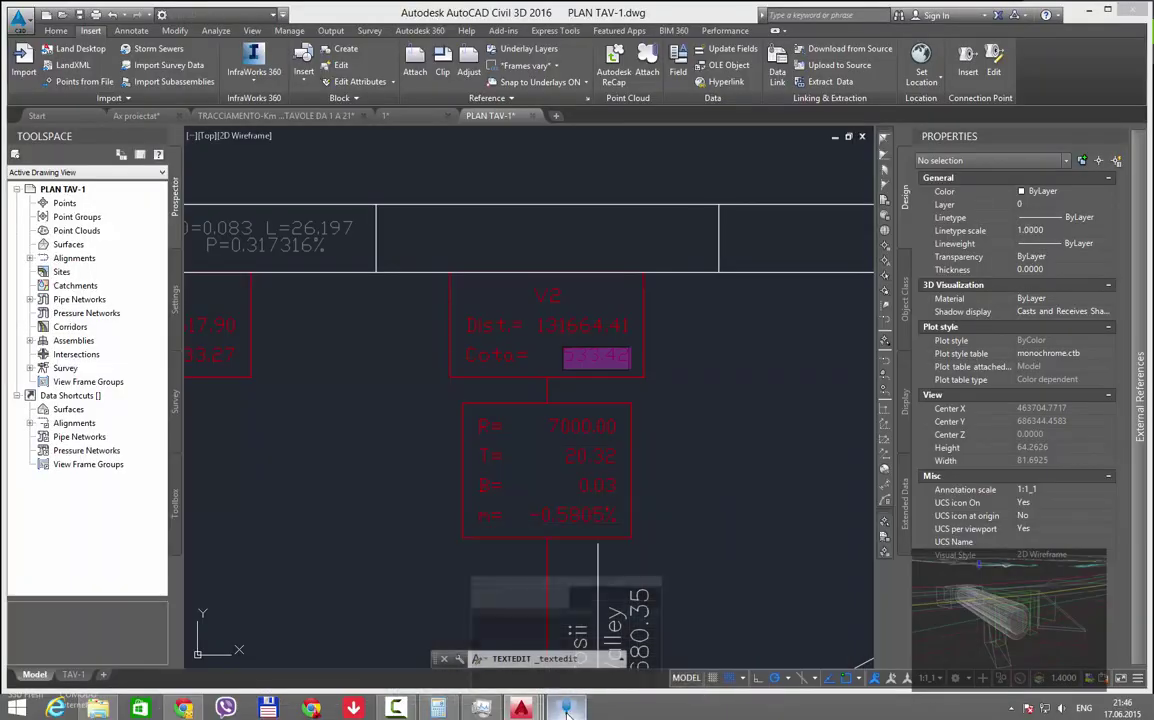
{"action": "left_click", "coordinate": [567, 708]}
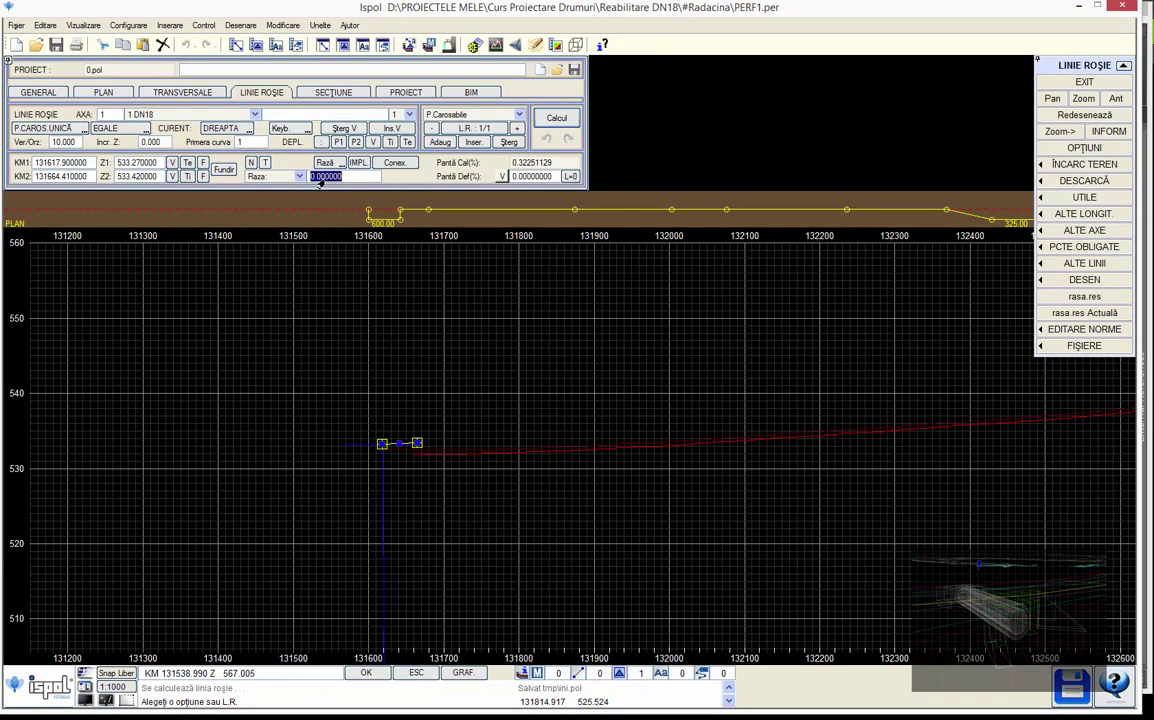
{"action": "type", "text": "00"}
{"action": "key", "text": "Return"}
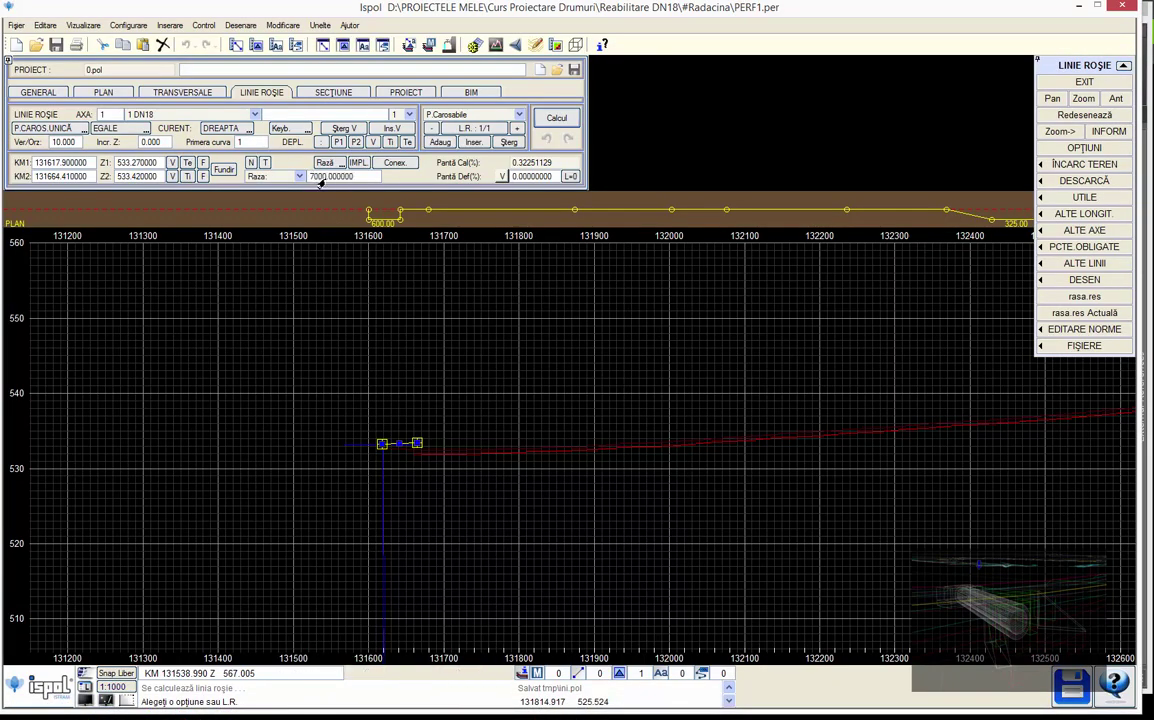
{"action": "left_click", "coordinate": [441, 143]}
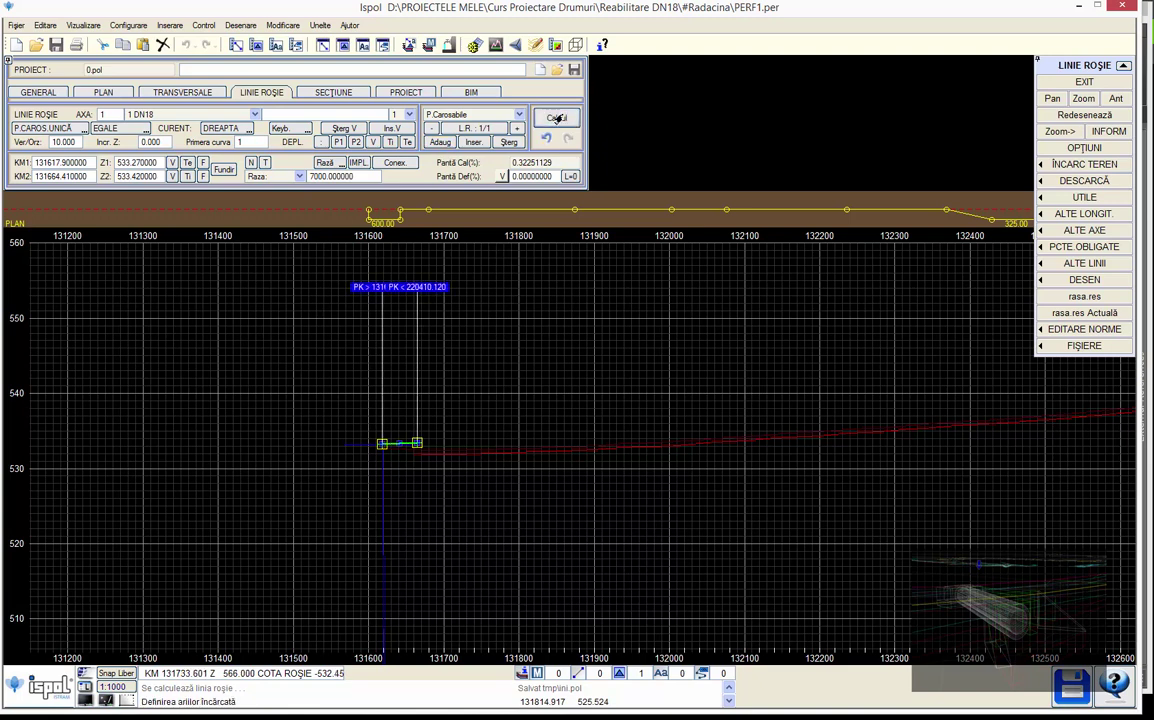
Start red-line segment 2/2 at the green line's end (131664.41, 533.42), then go to AutoCAD
{"action": "left_click", "coordinate": [440, 143]}
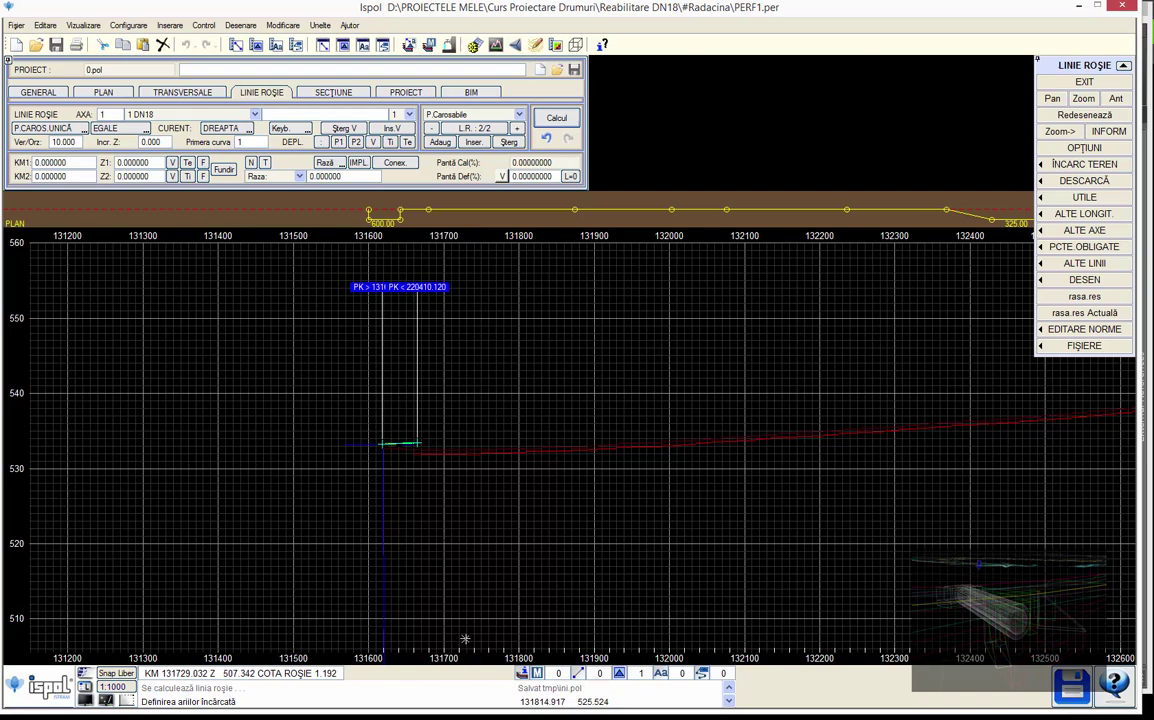
{"action": "scroll", "coordinate": [405, 438], "scroll_direction": "up", "scroll_amount": 3}
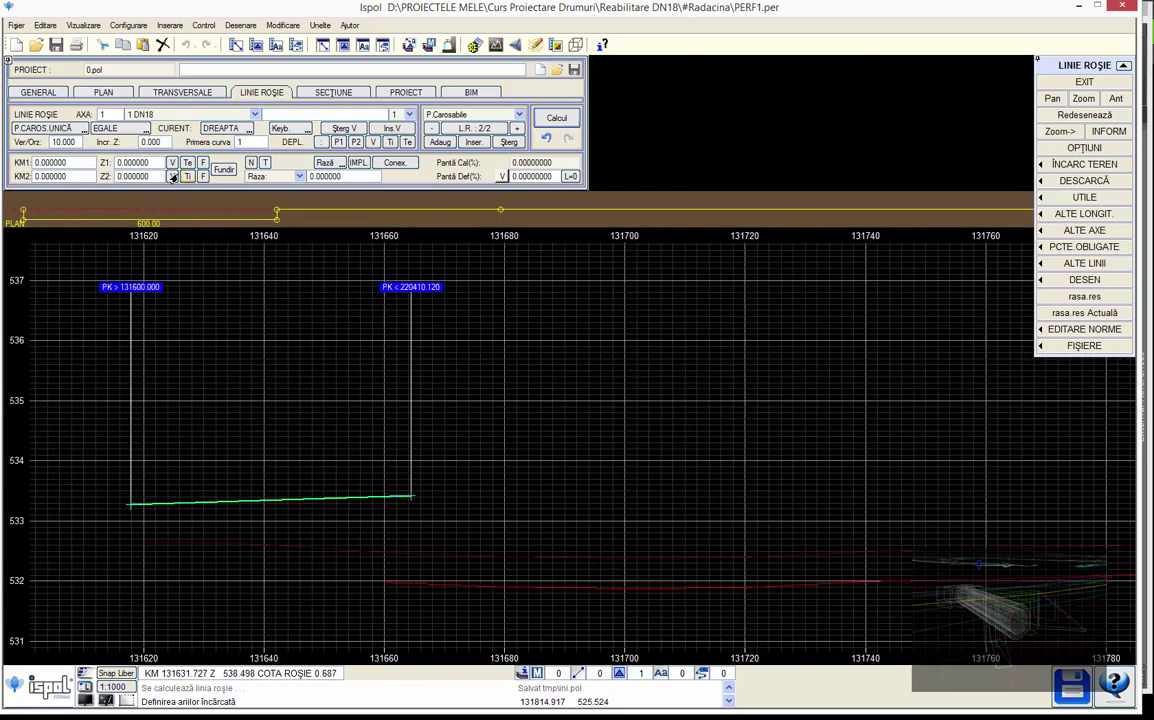
{"action": "left_click", "coordinate": [170, 163]}
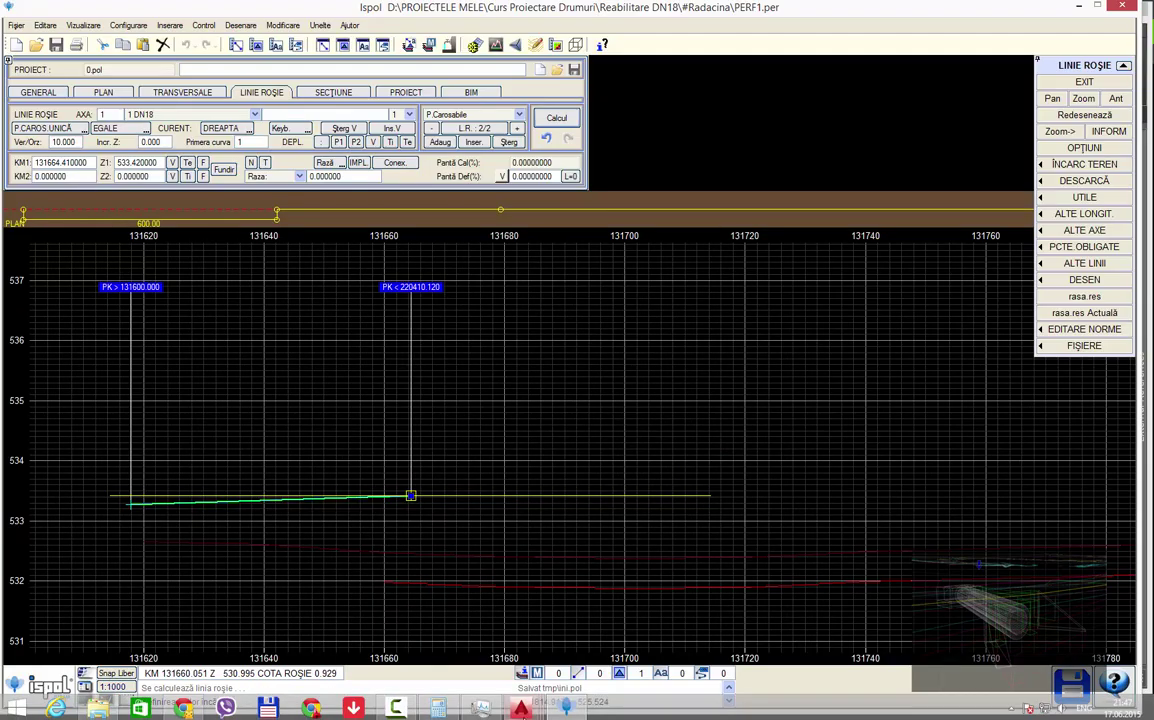
{"action": "key", "text": "alt+Tab"}
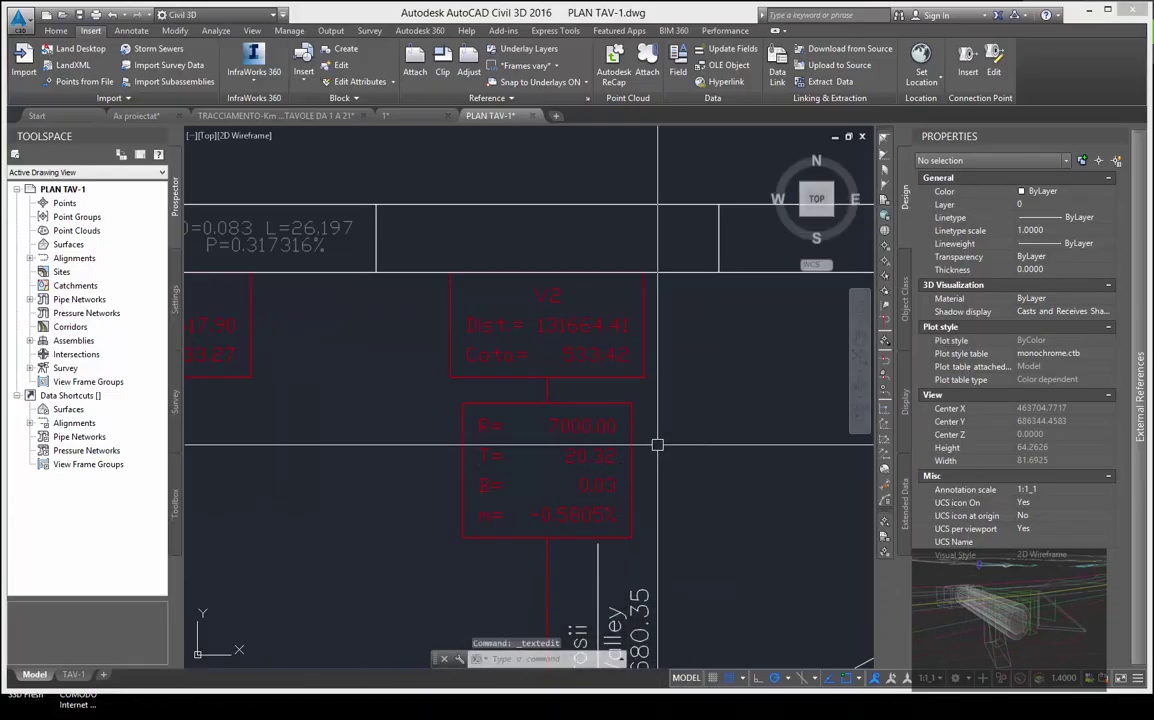
Explode the V3 vertex label with X and copy its 131843.55 station
{"action": "scroll", "coordinate": [651, 449], "scroll_direction": "down", "scroll_amount": 5}
{"action": "scroll", "coordinate": [651, 449], "scroll_direction": "up", "scroll_amount": 4}
{"action": "scroll", "coordinate": [631, 368], "scroll_direction": "up", "scroll_amount": 3}
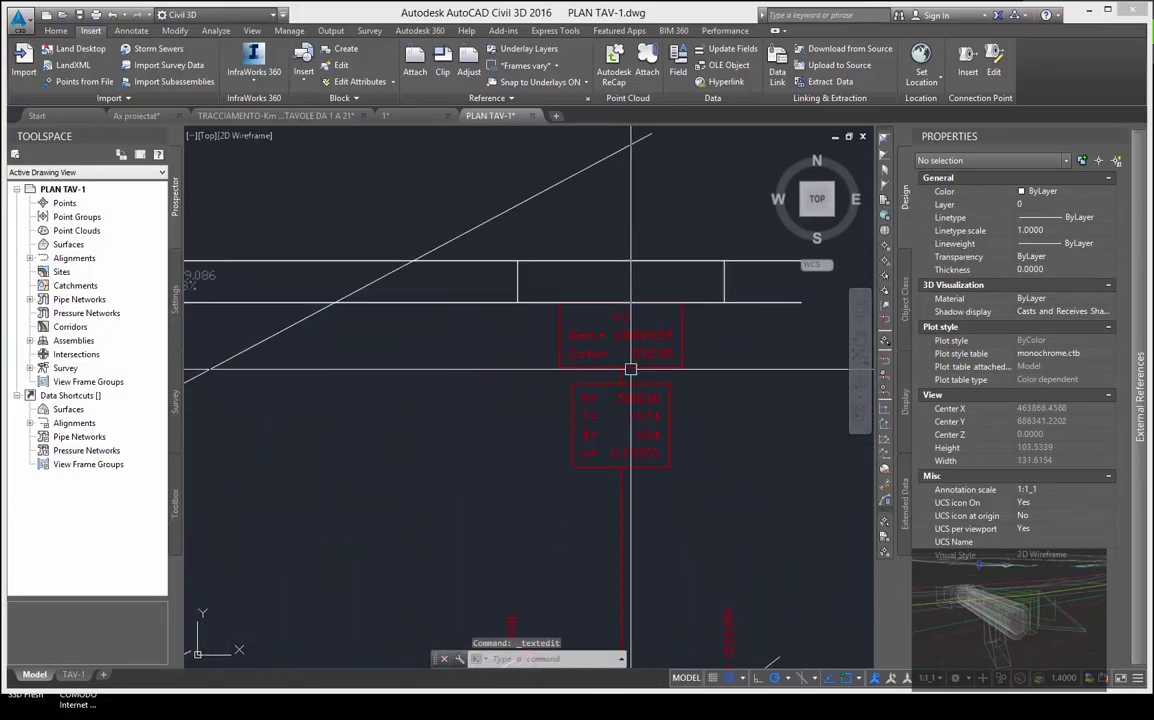
{"action": "left_click", "coordinate": [629, 373]}
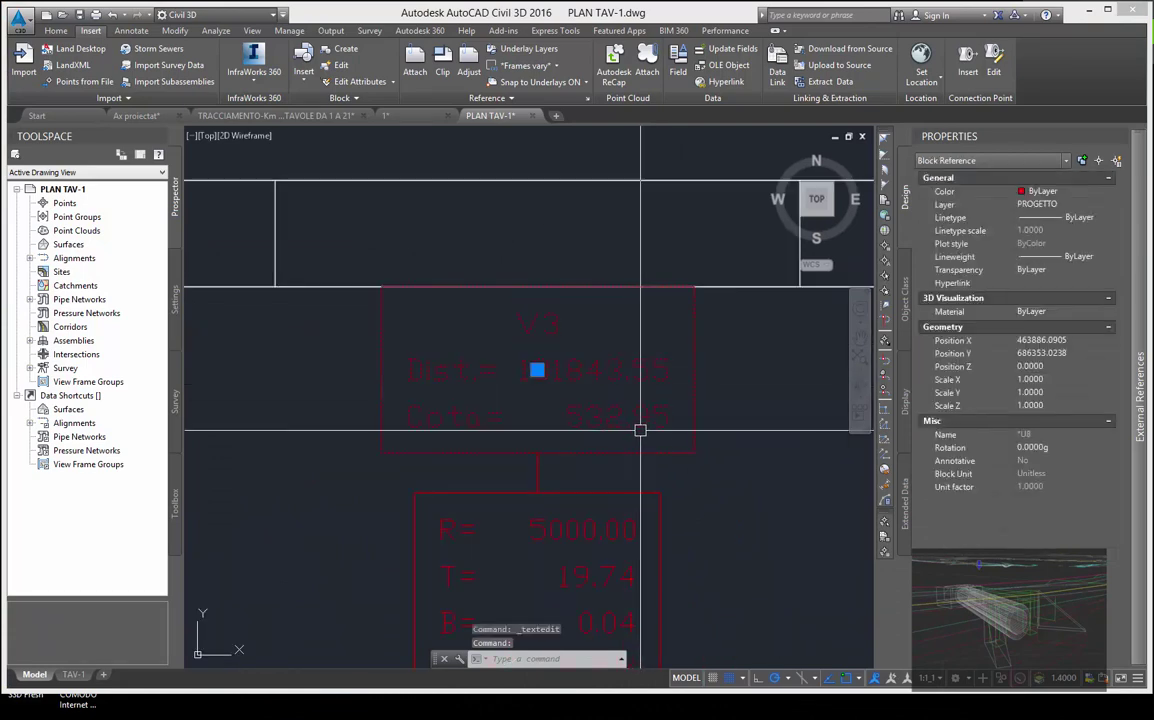
{"action": "type", "text": "x"}
{"action": "key", "text": "Return"}
{"action": "double_click", "coordinate": [630, 386]}
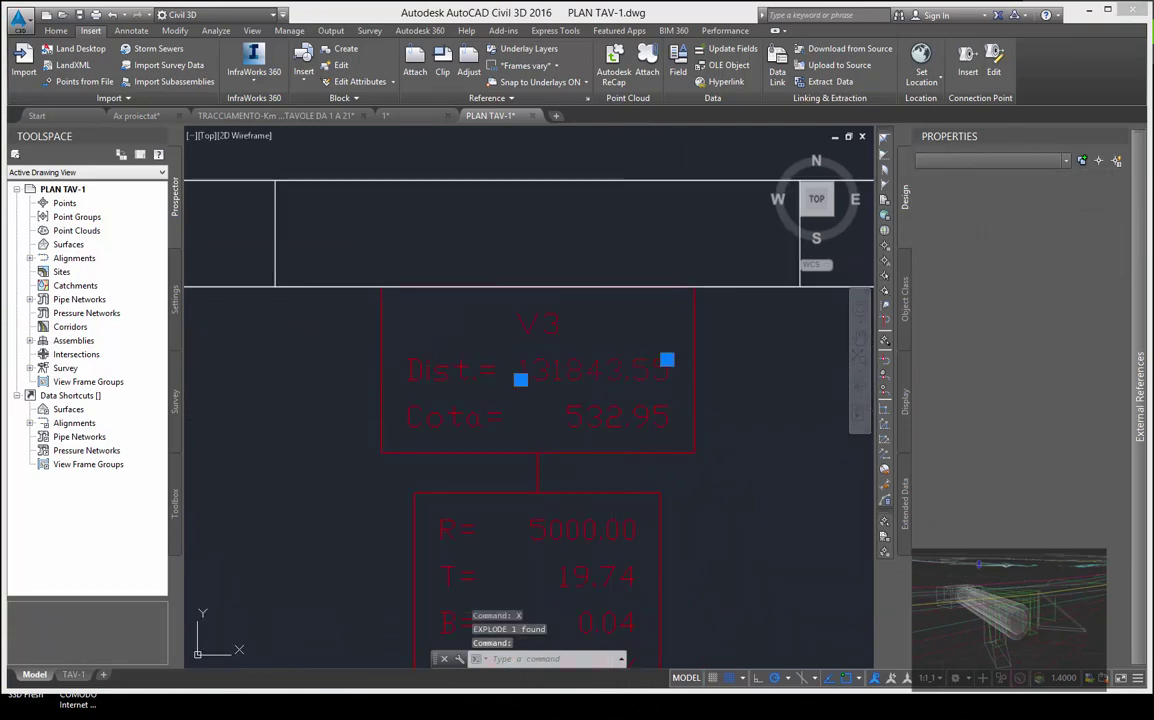
{"action": "right_click", "coordinate": [618, 379]}
{"action": "left_click", "coordinate": [650, 431]}
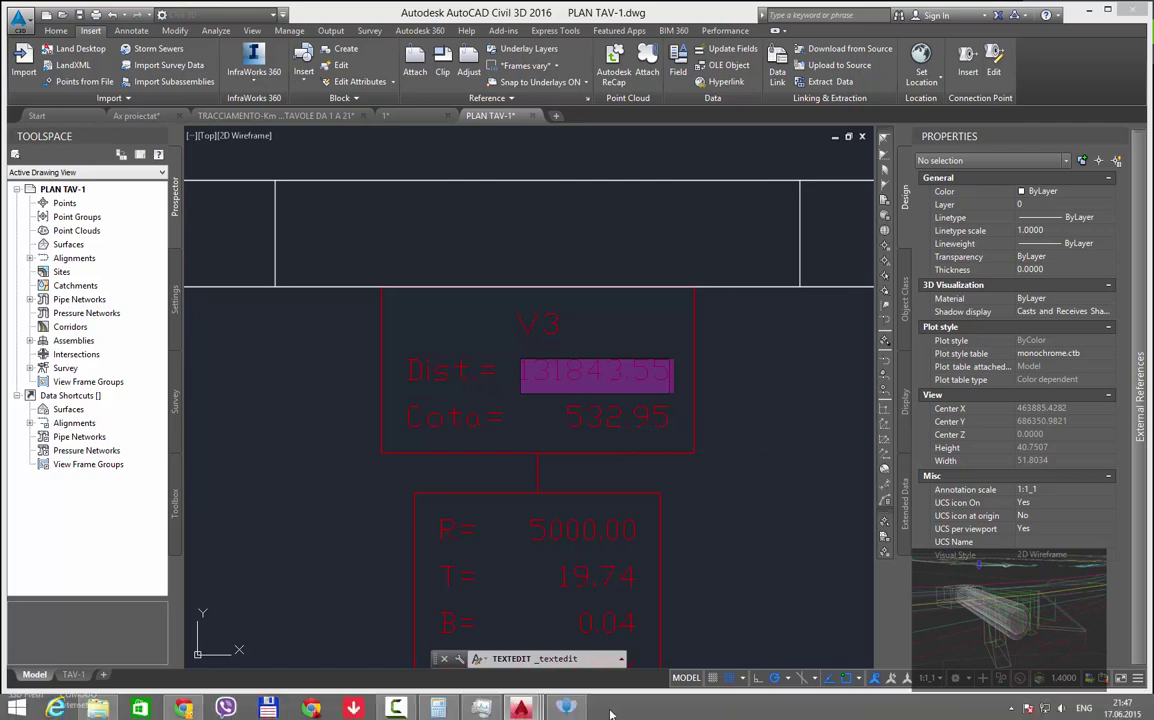
Paste 131843.55 into Ispol's end chainage KM2
{"action": "key", "text": "alt+Tab"}
{"action": "double_click", "coordinate": [50, 176]}
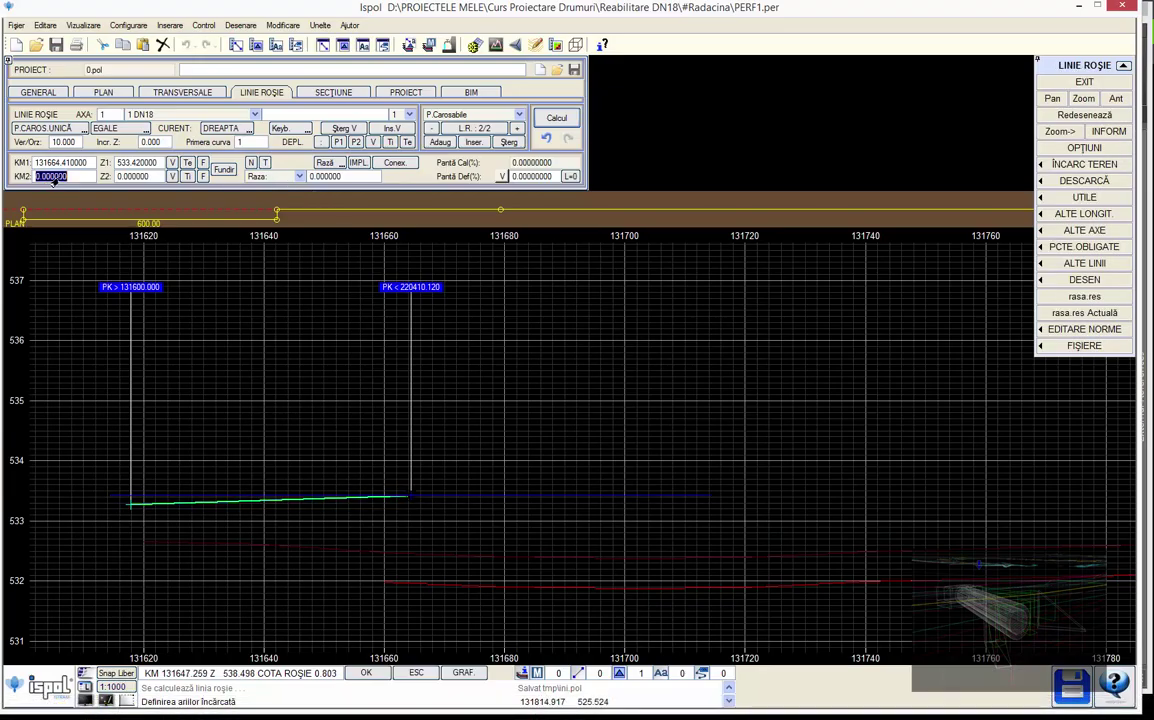
{"action": "right_click", "coordinate": [52, 177]}
{"action": "left_click", "coordinate": [76, 221]}
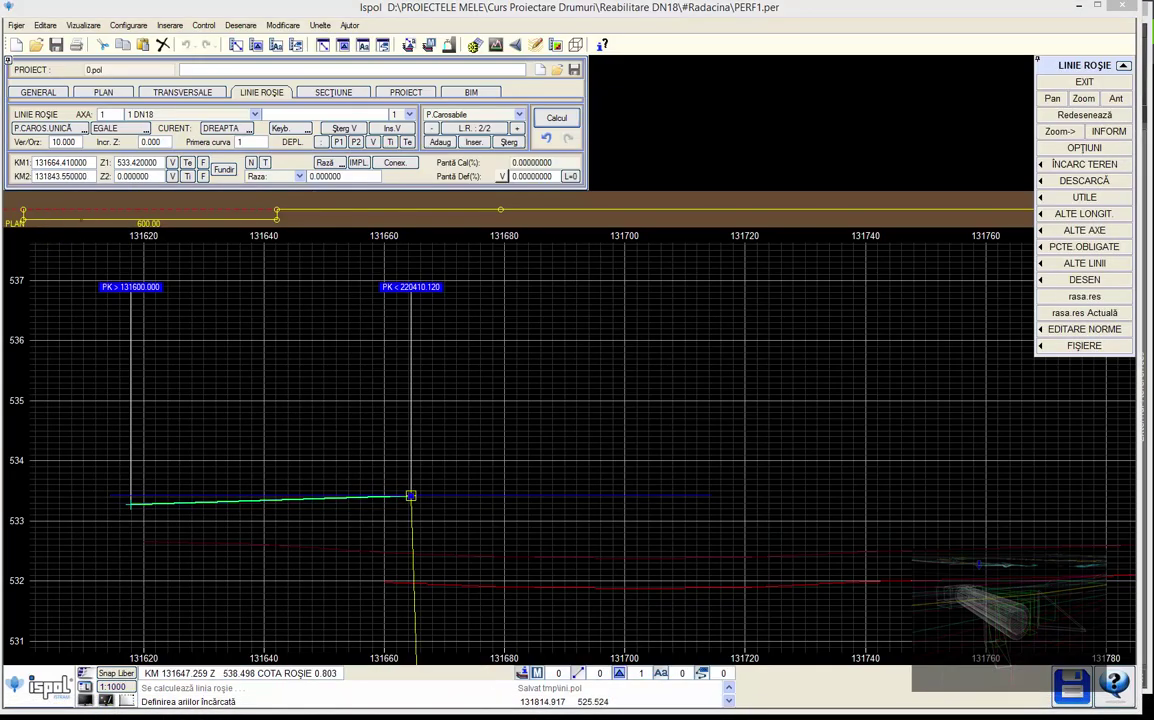
Copy V3's 532.95 elevation from AutoCAD and ready Ispol's Z2 field for pasting
{"action": "key", "text": "alt+Tab"}
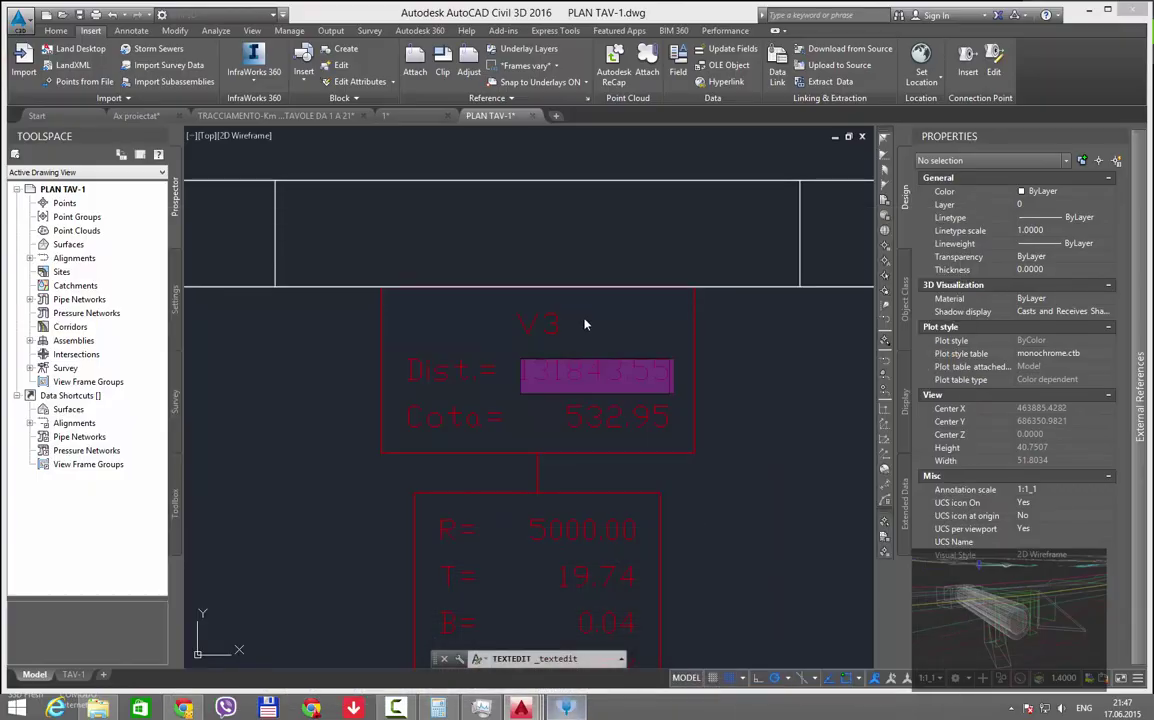
{"action": "double_click", "coordinate": [600, 418]}
{"action": "right_click", "coordinate": [595, 424]}
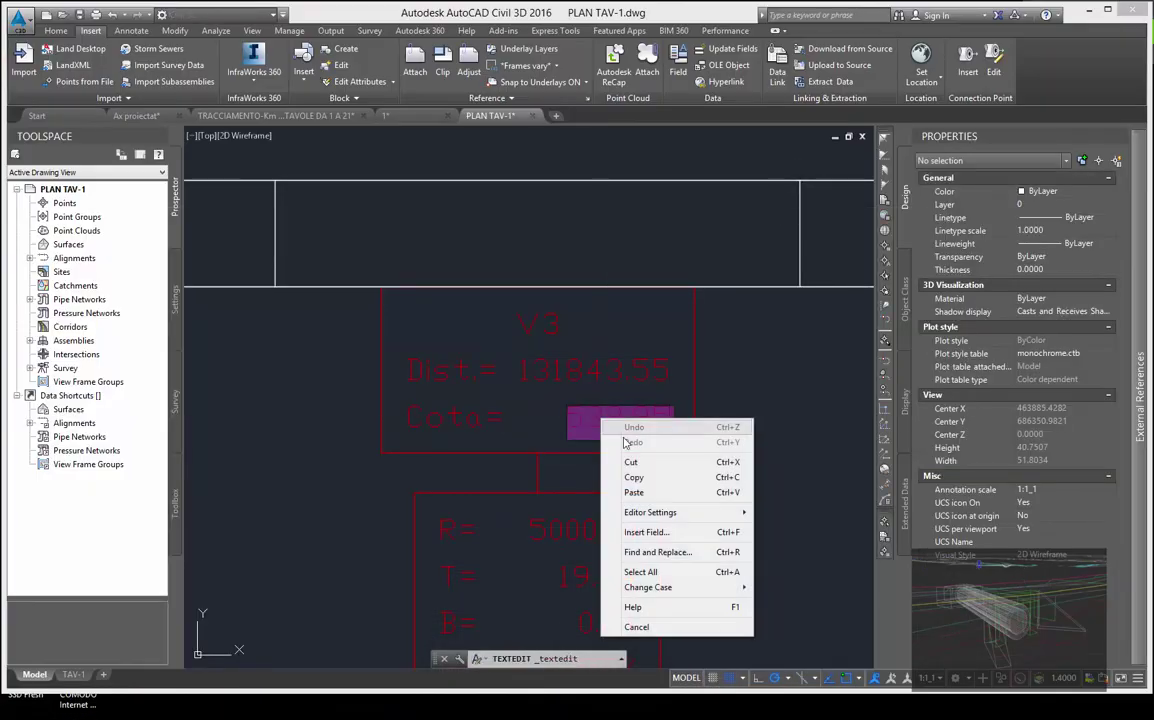
{"action": "left_click", "coordinate": [647, 478]}
{"action": "key", "text": "alt+Tab"}
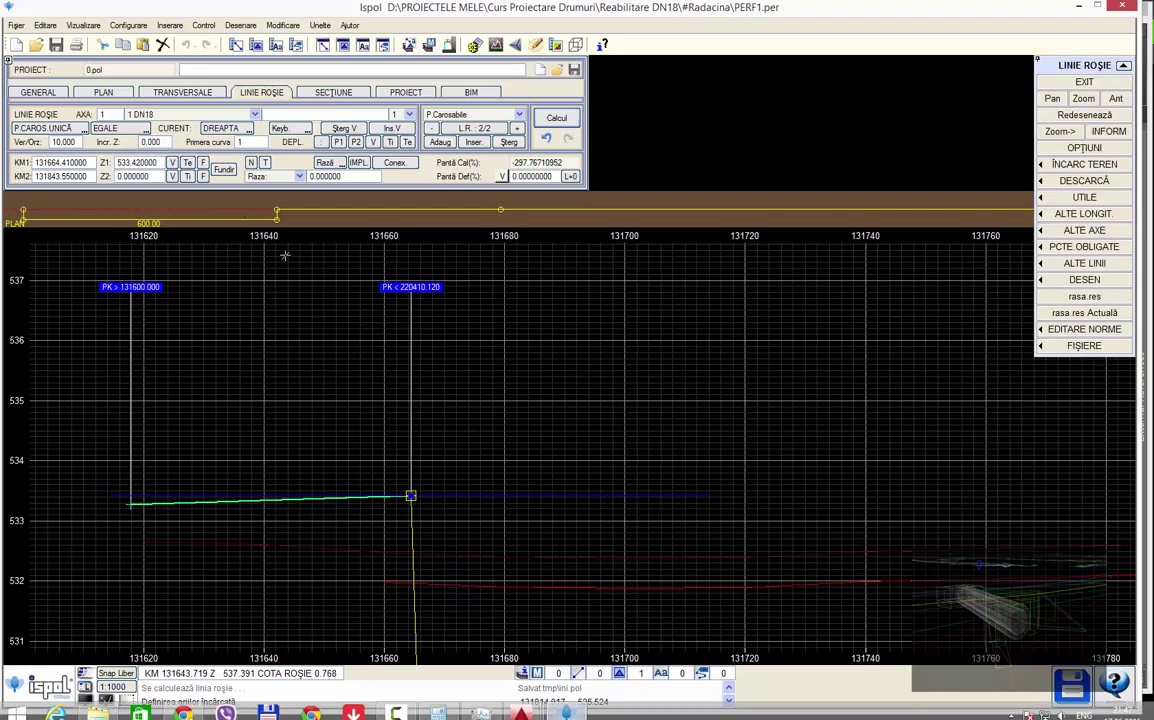
{"action": "double_click", "coordinate": [130, 176]}
{"action": "right_click", "coordinate": [130, 176]}
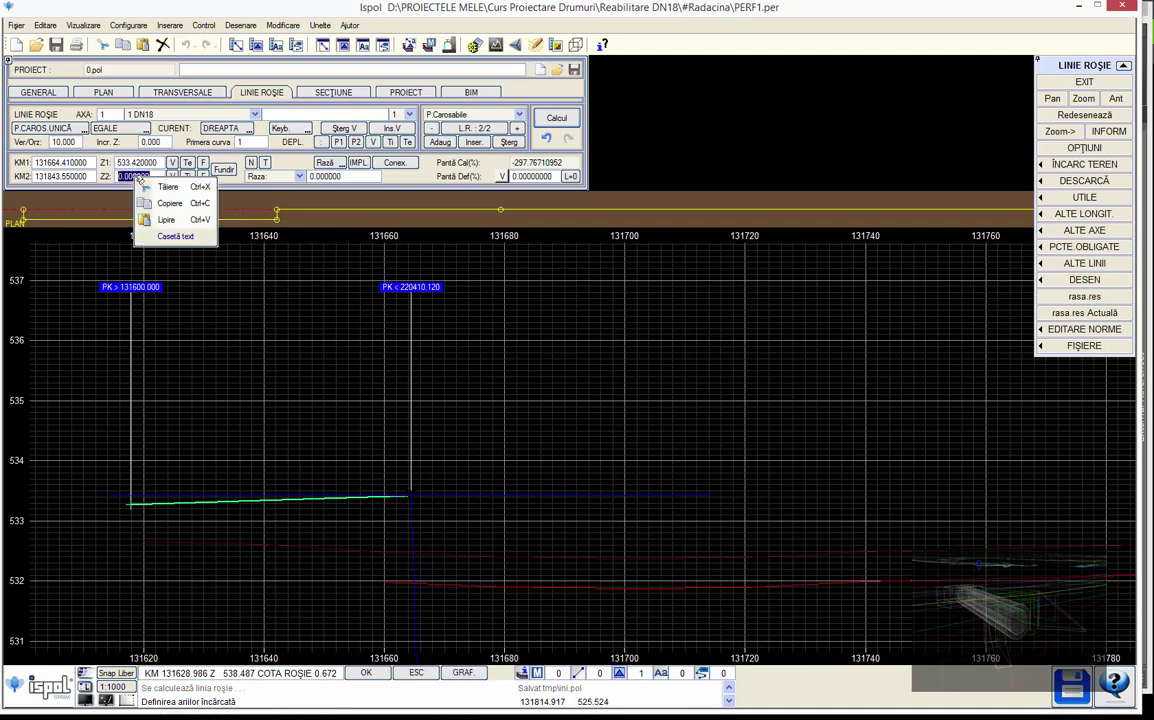
Paste 532.95 as end elevation Z2, recalculate, and compare against Civil 3D
{"action": "left_click", "coordinate": [167, 218]}
{"action": "key", "text": "Return"}
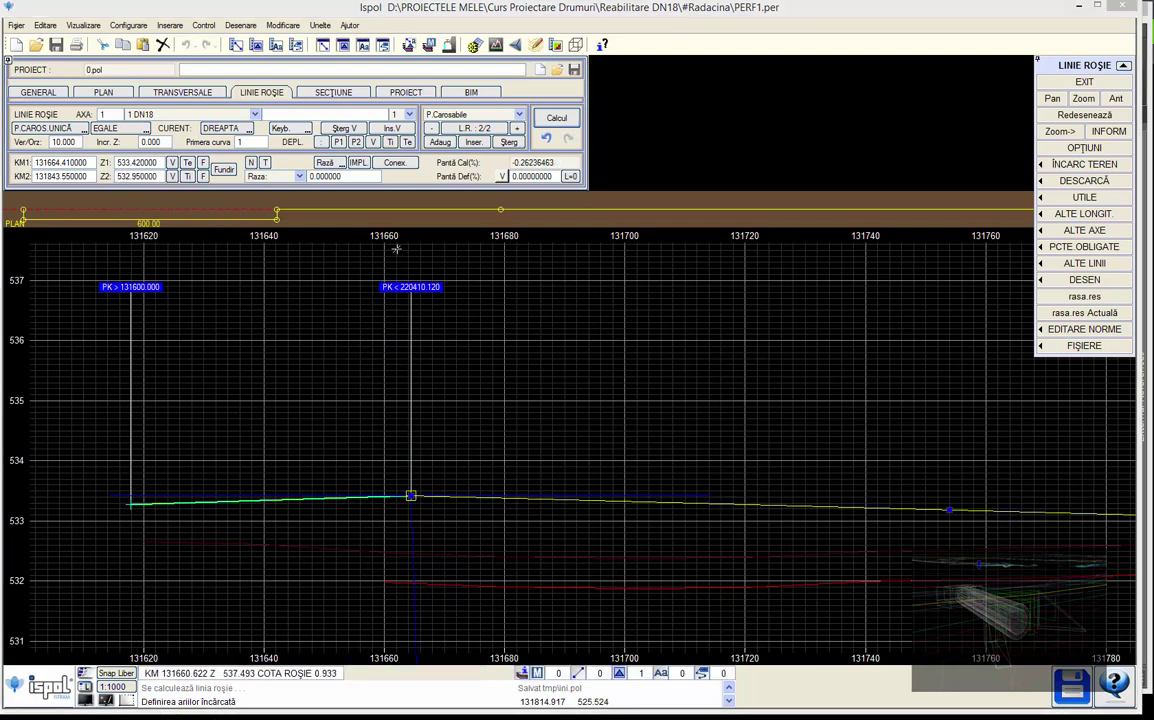
{"action": "left_click", "coordinate": [557, 118]}
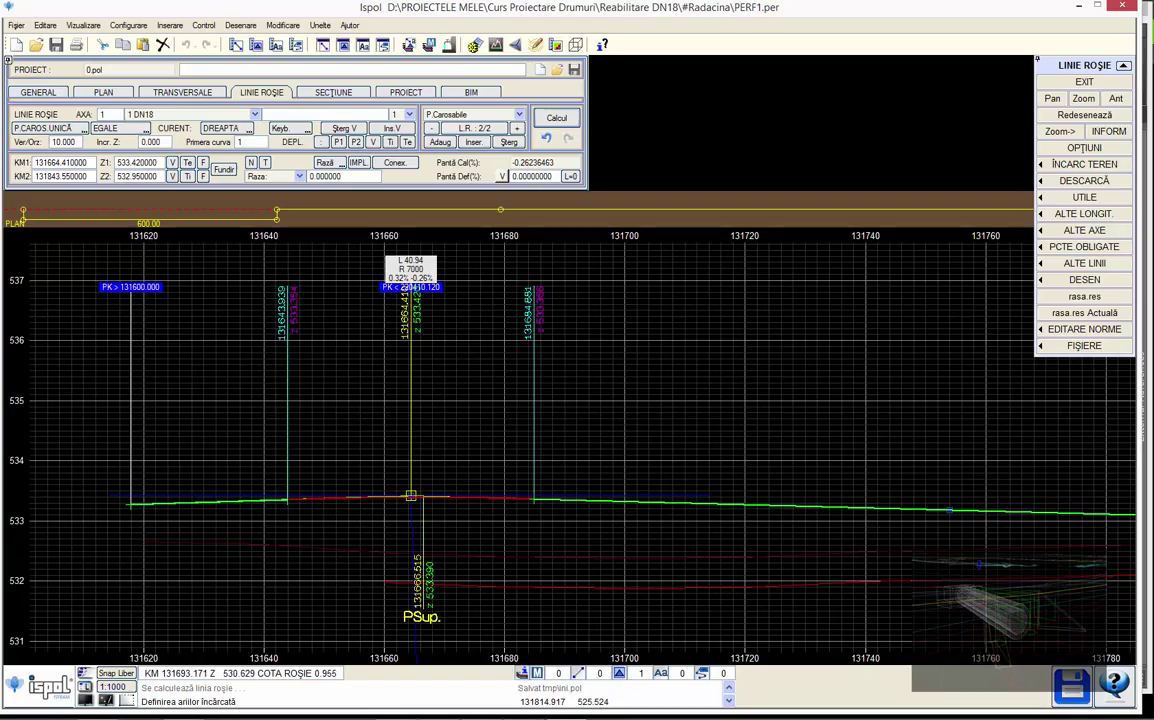
{"action": "key", "text": "alt+Tab"}
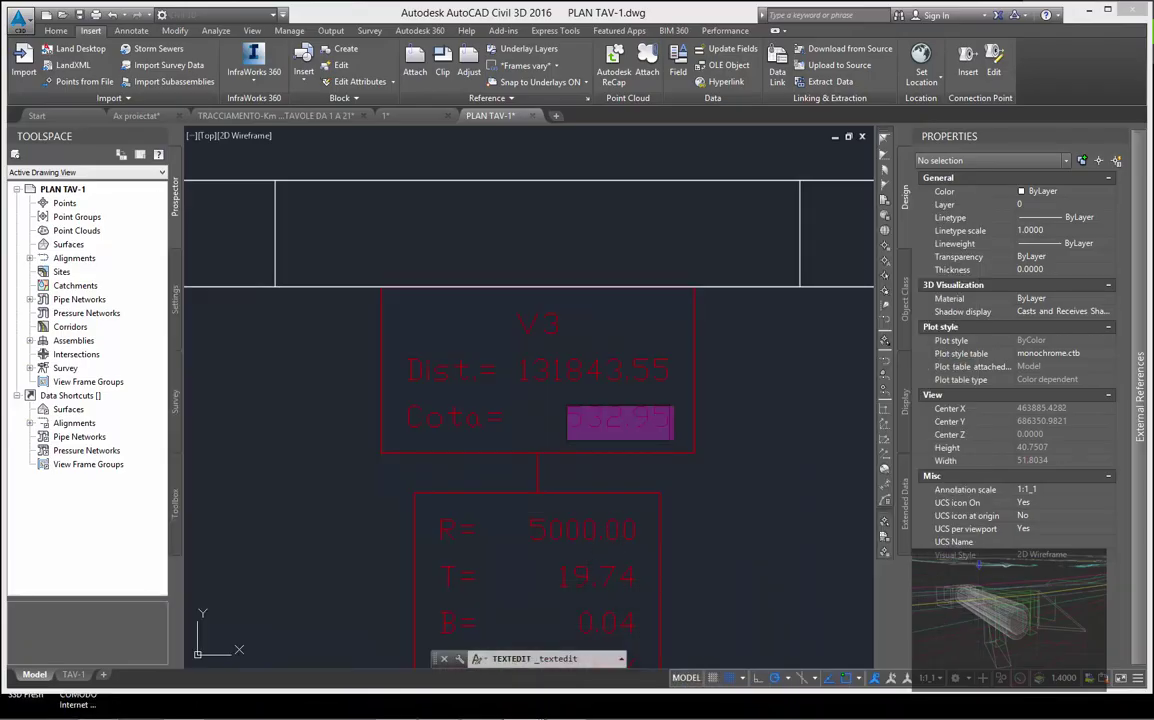
{"action": "key", "text": "alt+Tab"}
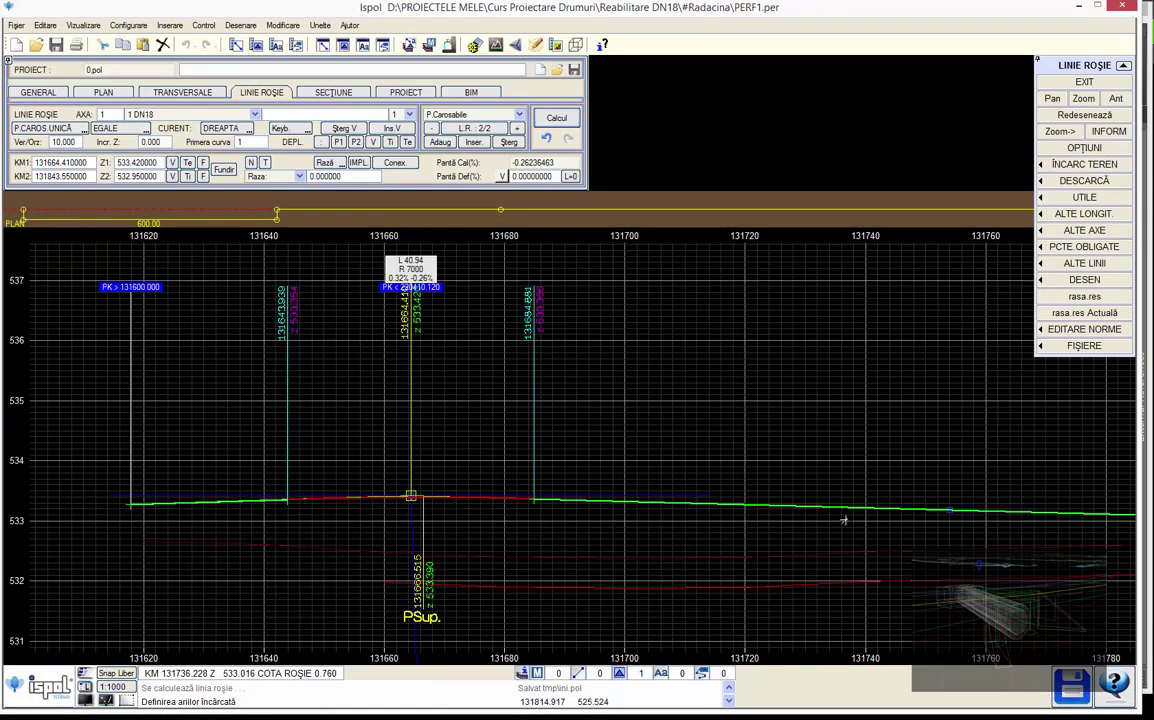
Set the vertical curve radius to 5000
{"action": "left_click", "coordinate": [360, 177]}
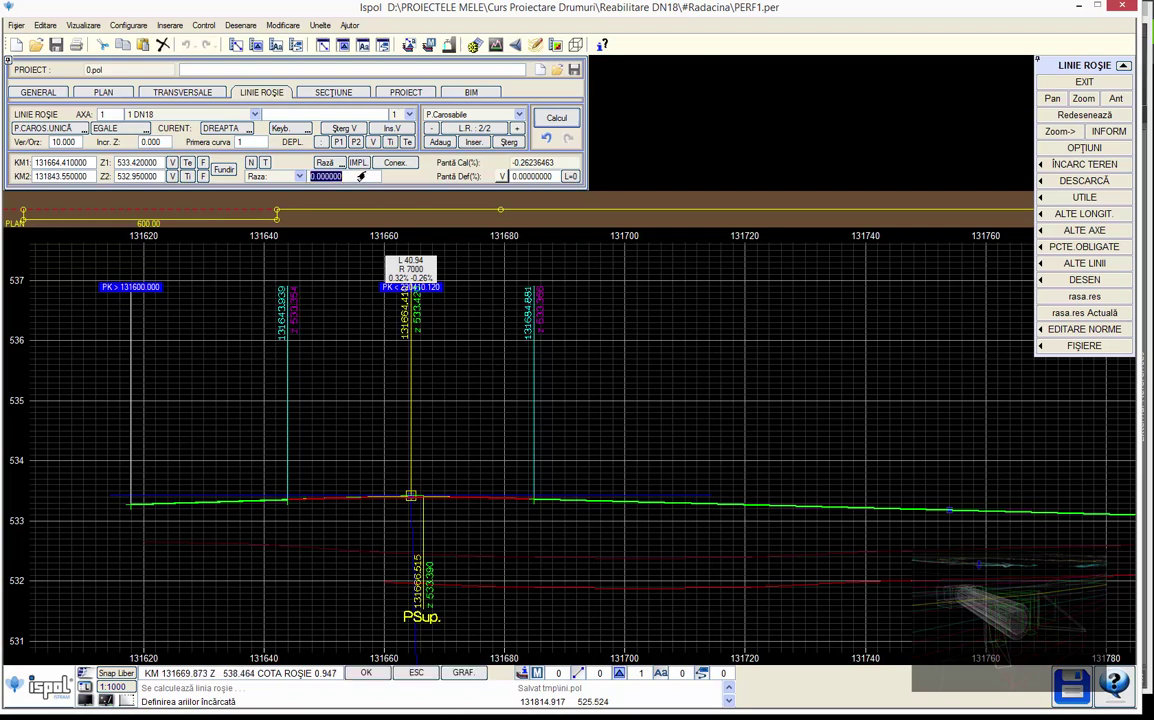
{"action": "type", "text": "5000"}
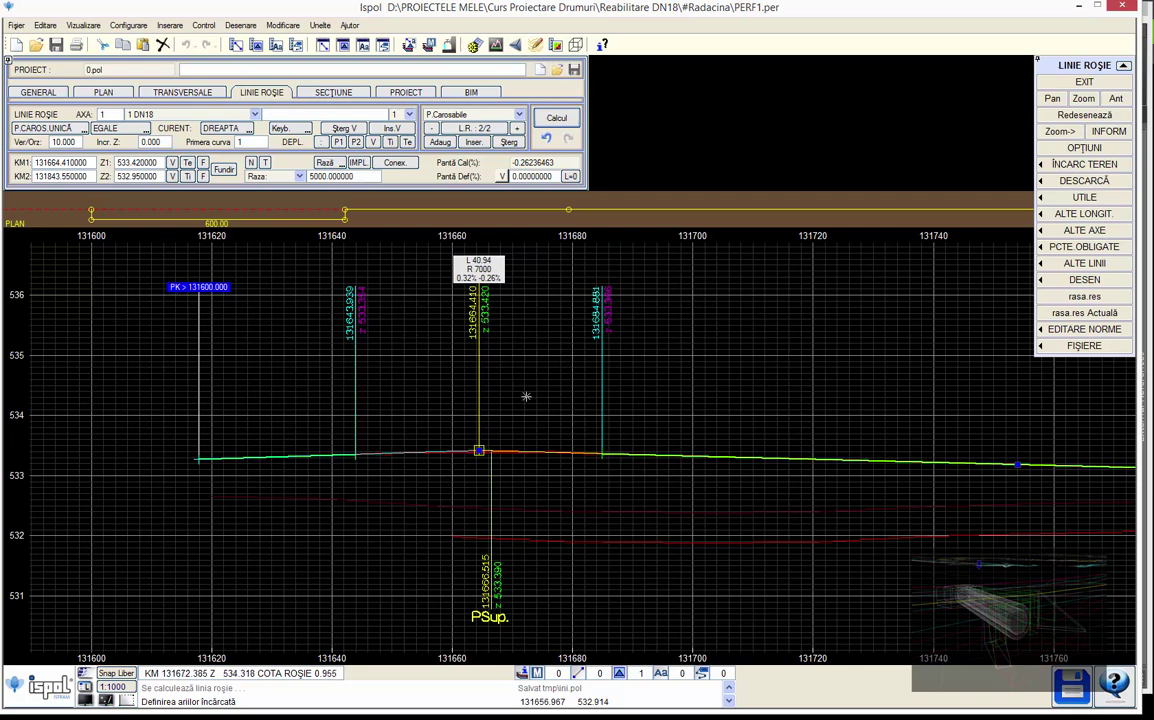
{"action": "scroll", "coordinate": [528, 394], "scroll_direction": "down", "scroll_amount": 2}
{"action": "scroll", "coordinate": [515, 380], "scroll_direction": "up", "scroll_amount": 1}
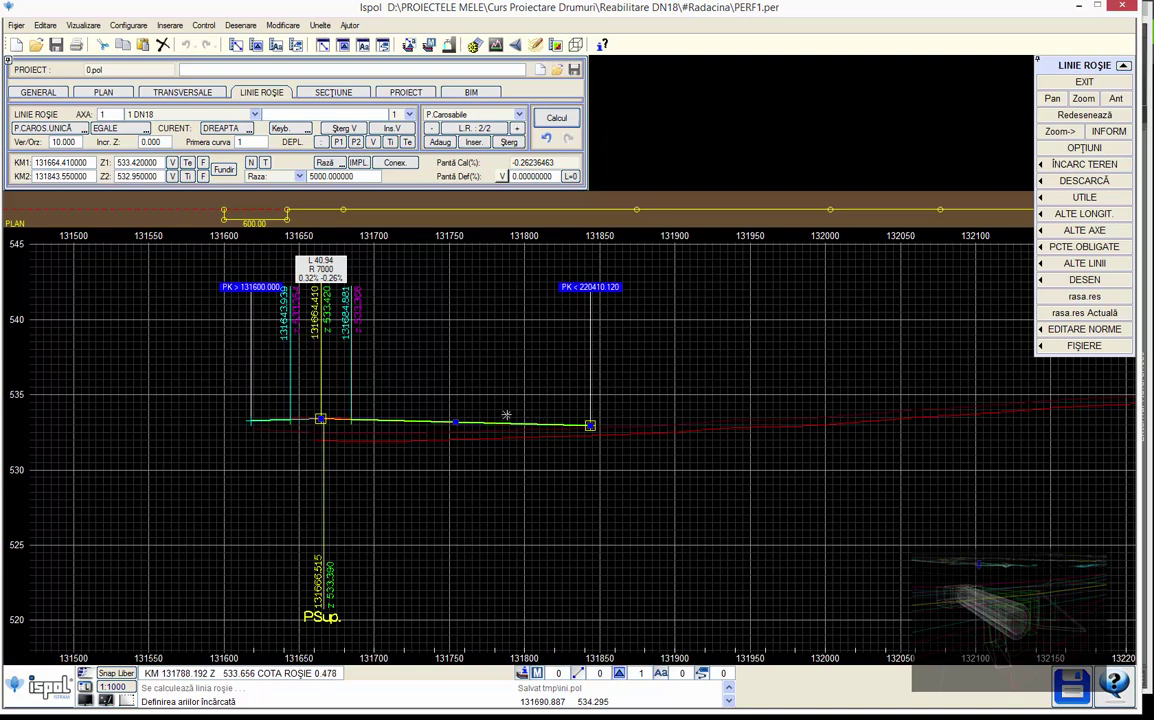
{"action": "middle_click_drag", "start_coordinate": [660, 424], "coordinate": [564, 430]}
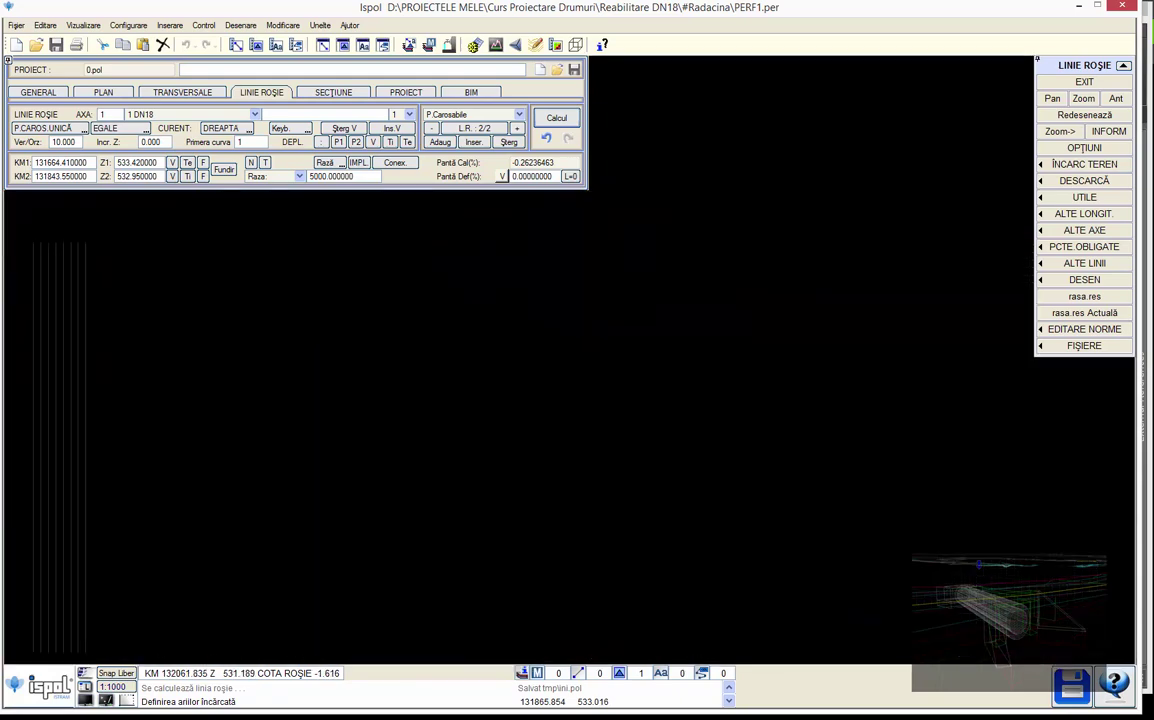
{"action": "scroll", "coordinate": [643, 444], "scroll_direction": "down", "scroll_amount": 2}
{"action": "scroll", "coordinate": [492, 451], "scroll_direction": "down", "scroll_amount": 1}
{"action": "scroll", "coordinate": [543, 451], "scroll_direction": "down", "scroll_amount": 1}
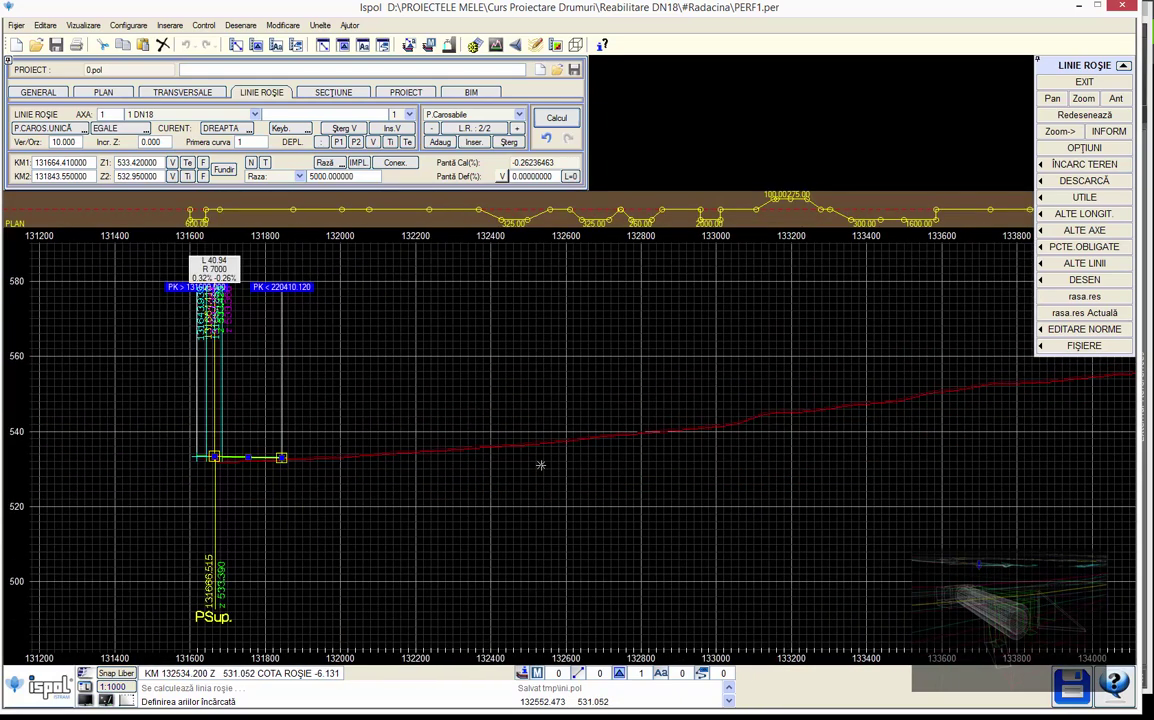
{"action": "scroll", "coordinate": [279, 444], "scroll_direction": "up", "scroll_amount": 1}
{"action": "scroll", "coordinate": [309, 461], "scroll_direction": "up", "scroll_amount": 1}
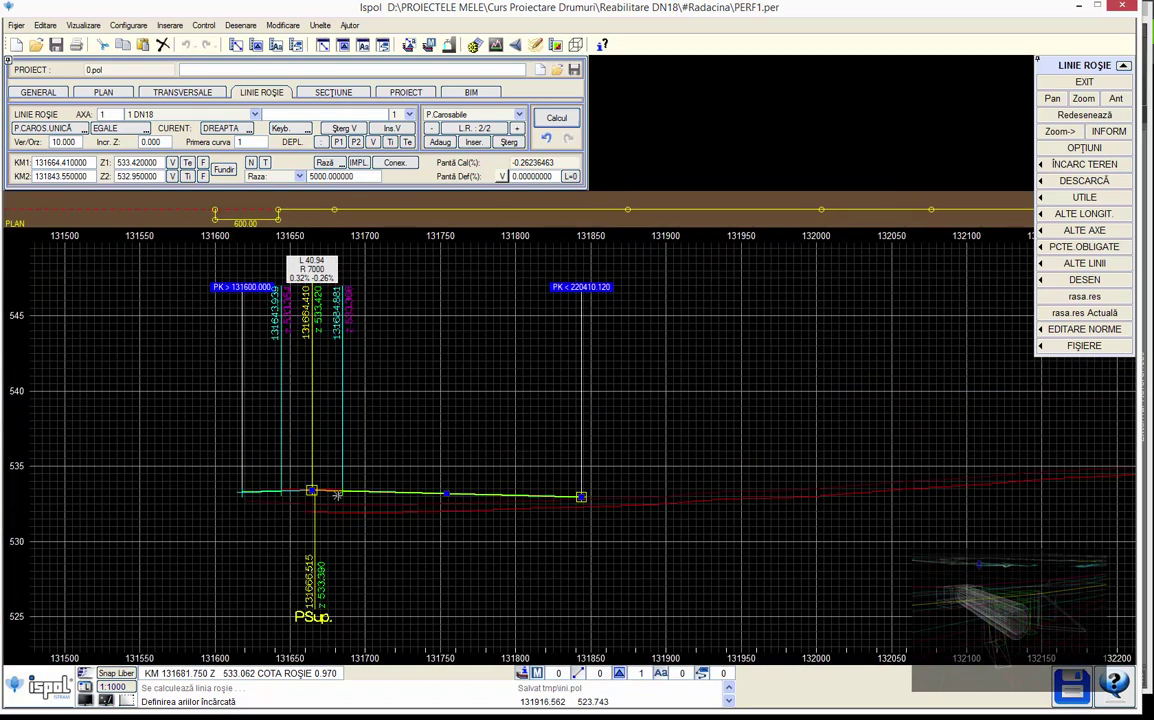
{"action": "scroll", "coordinate": [337, 494], "scroll_direction": "down", "scroll_amount": 1}
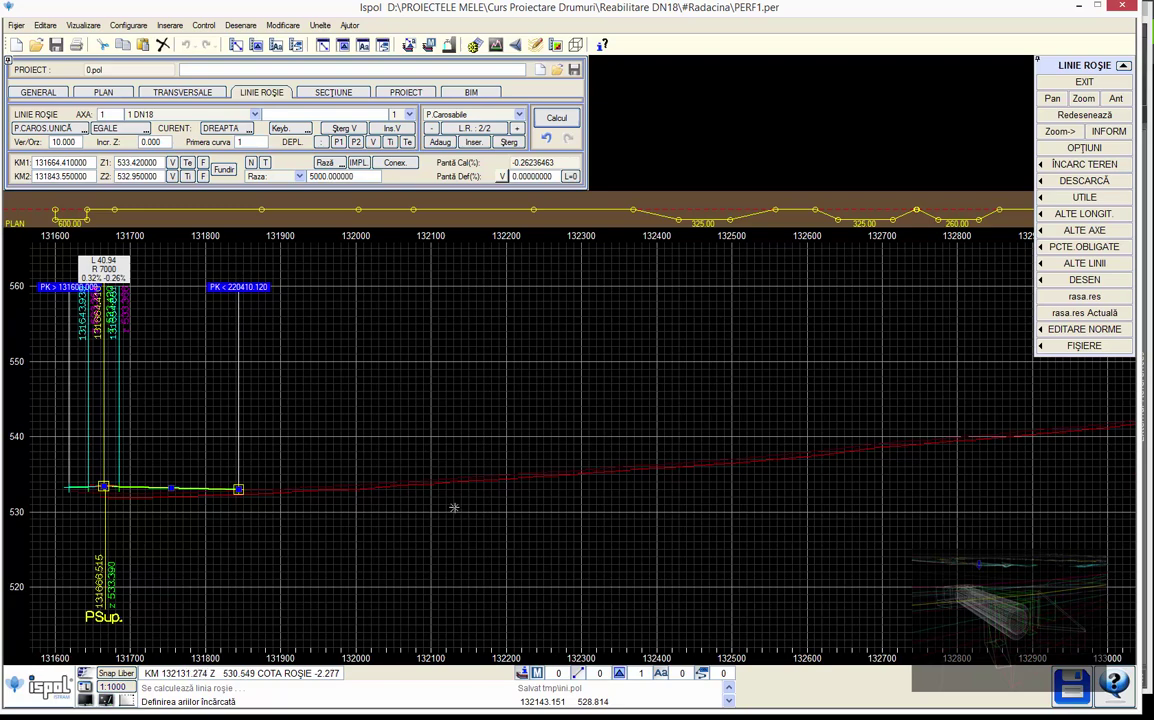
{"action": "middle_click_drag", "start_coordinate": [241, 493], "coordinate": [420, 476]}
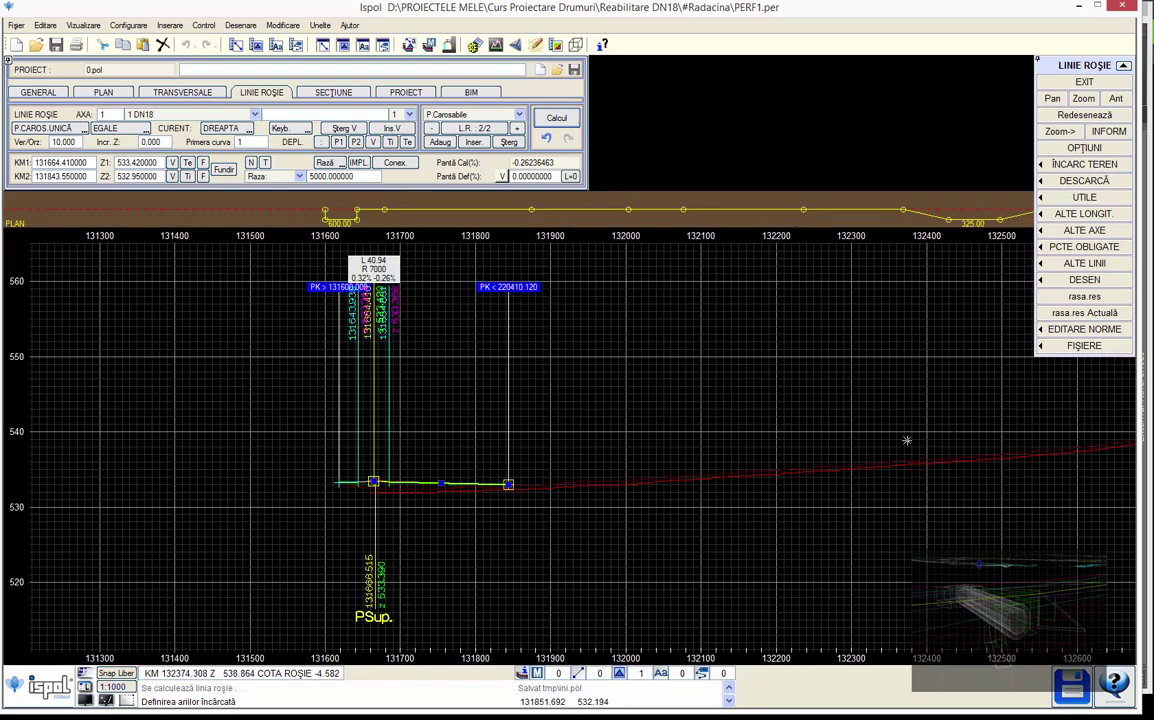
{"action": "scroll", "coordinate": [727, 467], "scroll_direction": "down", "scroll_amount": 3}
{"action": "scroll", "coordinate": [444, 469], "scroll_direction": "down", "scroll_amount": 3}
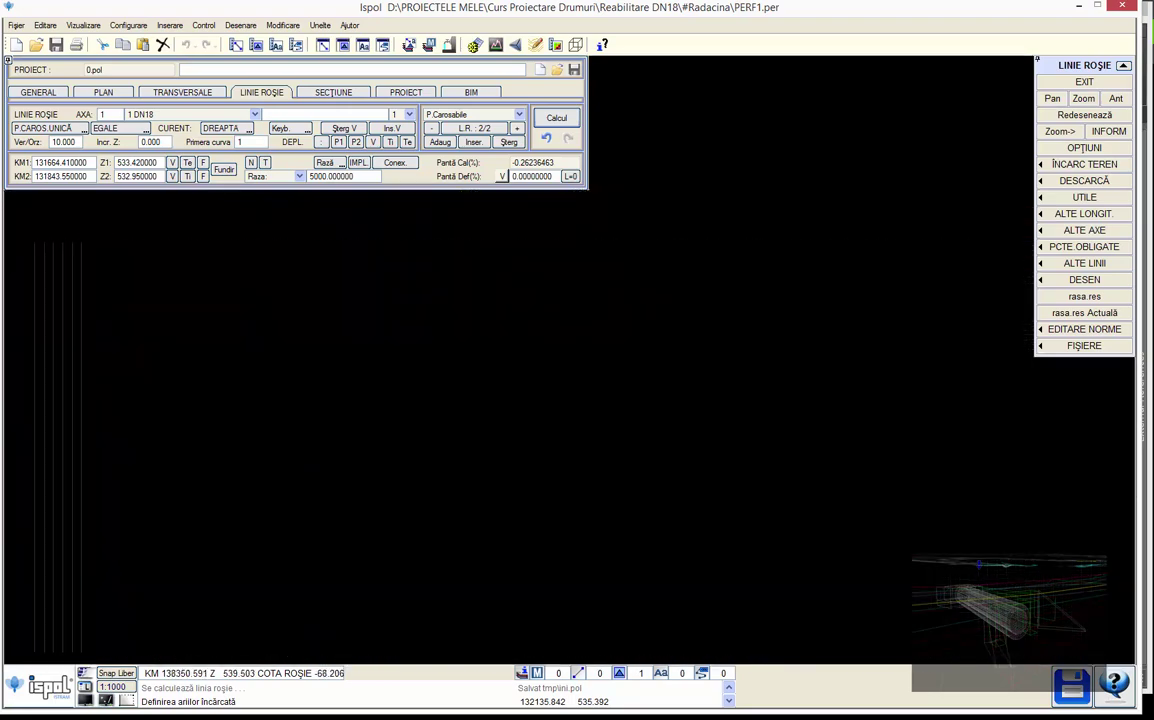
{"action": "scroll", "coordinate": [636, 445], "scroll_direction": "right", "scroll_amount": 1}
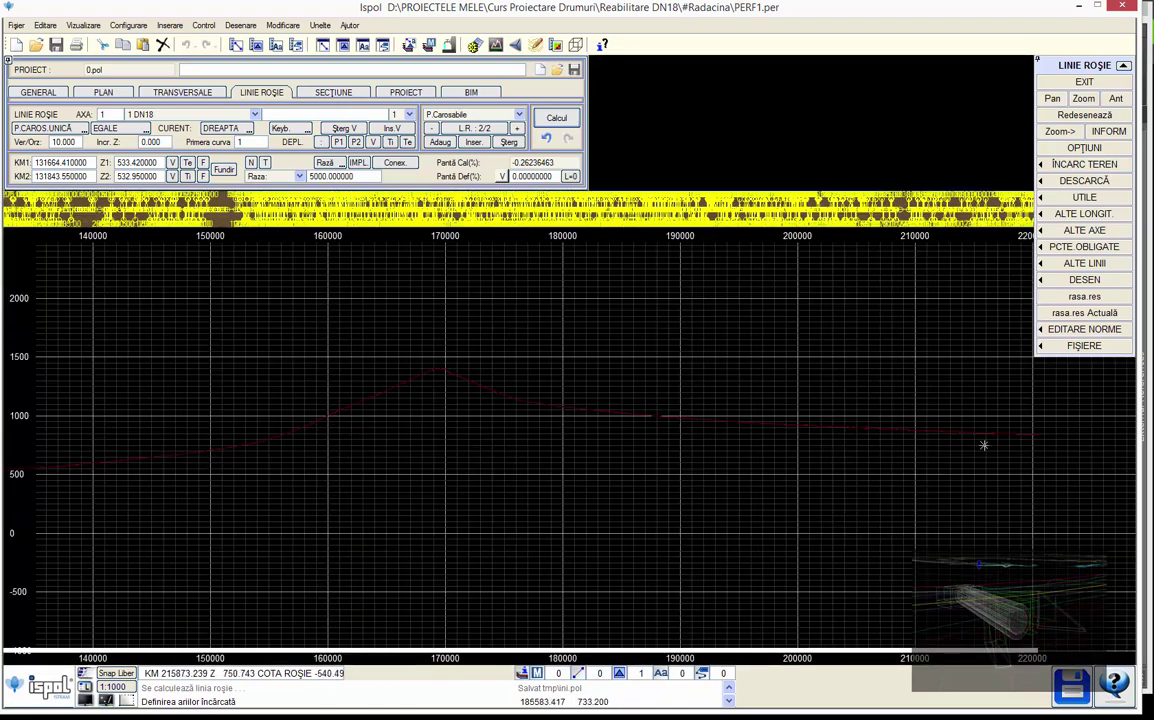
{"action": "scroll", "coordinate": [984, 445], "scroll_direction": "right", "scroll_amount": 1}
{"action": "scroll", "coordinate": [689, 428], "scroll_direction": "up", "scroll_amount": 1}
{"action": "scroll", "coordinate": [689, 428], "scroll_direction": "up", "scroll_amount": 1}
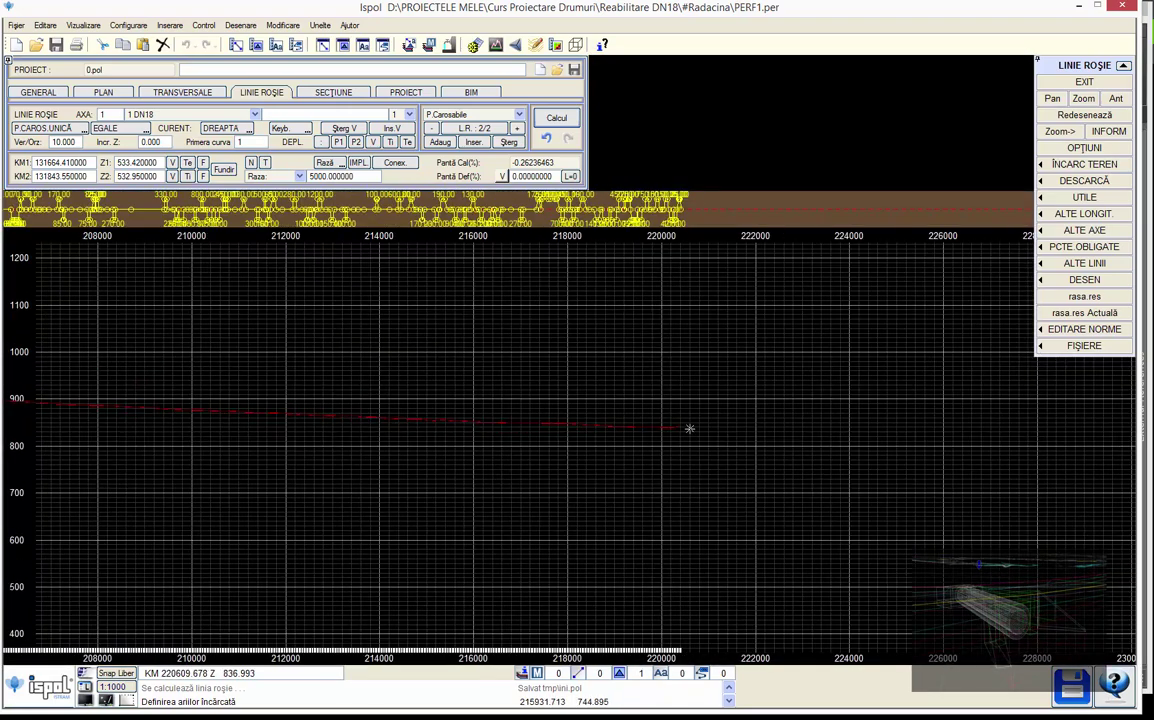
{"action": "scroll", "coordinate": [689, 428], "scroll_direction": "down", "scroll_amount": 1}
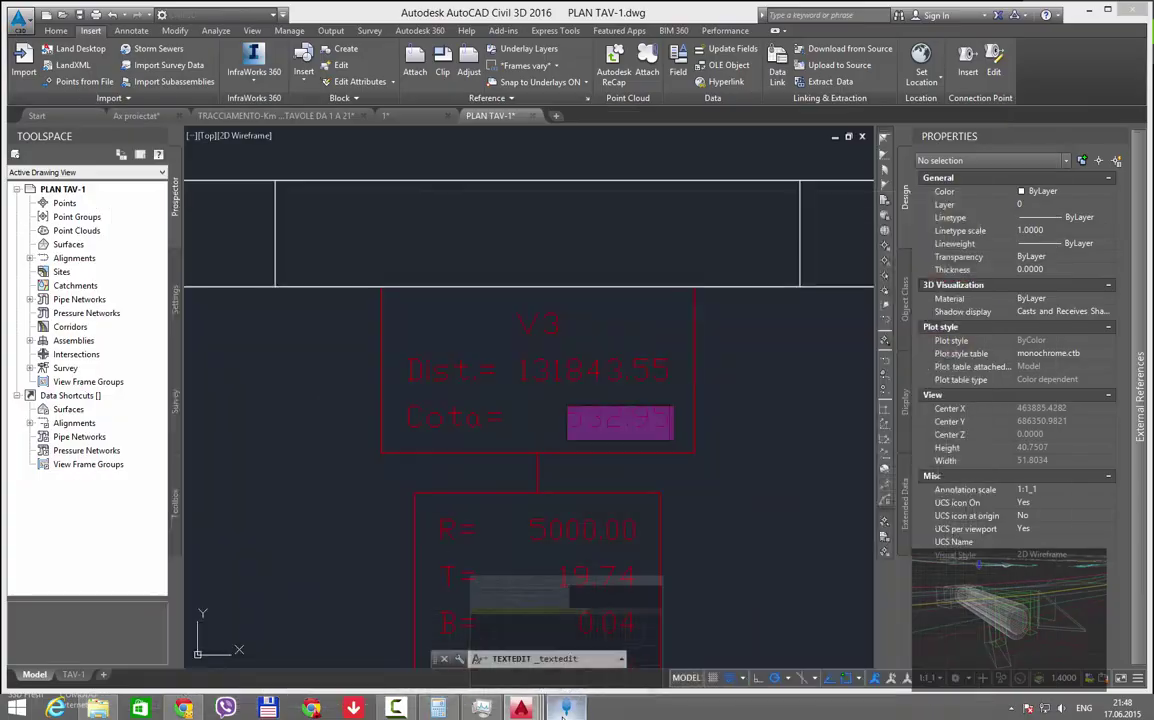
End the label edit, select and inspect the red design polyline, then return to Ispol
{"action": "key", "text": "Escape"}
{"action": "scroll", "coordinate": [497, 520], "scroll_direction": "down", "scroll_amount": 5}
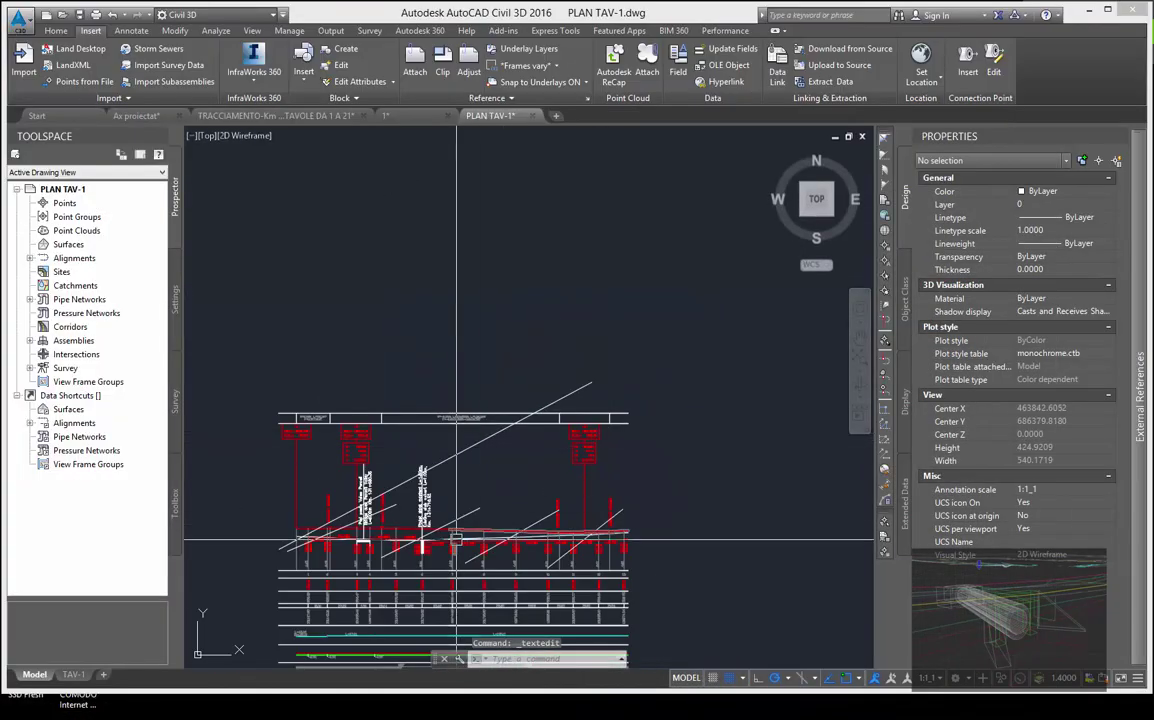
{"action": "left_click", "coordinate": [487, 524]}
{"action": "left_click", "coordinate": [487, 524]}
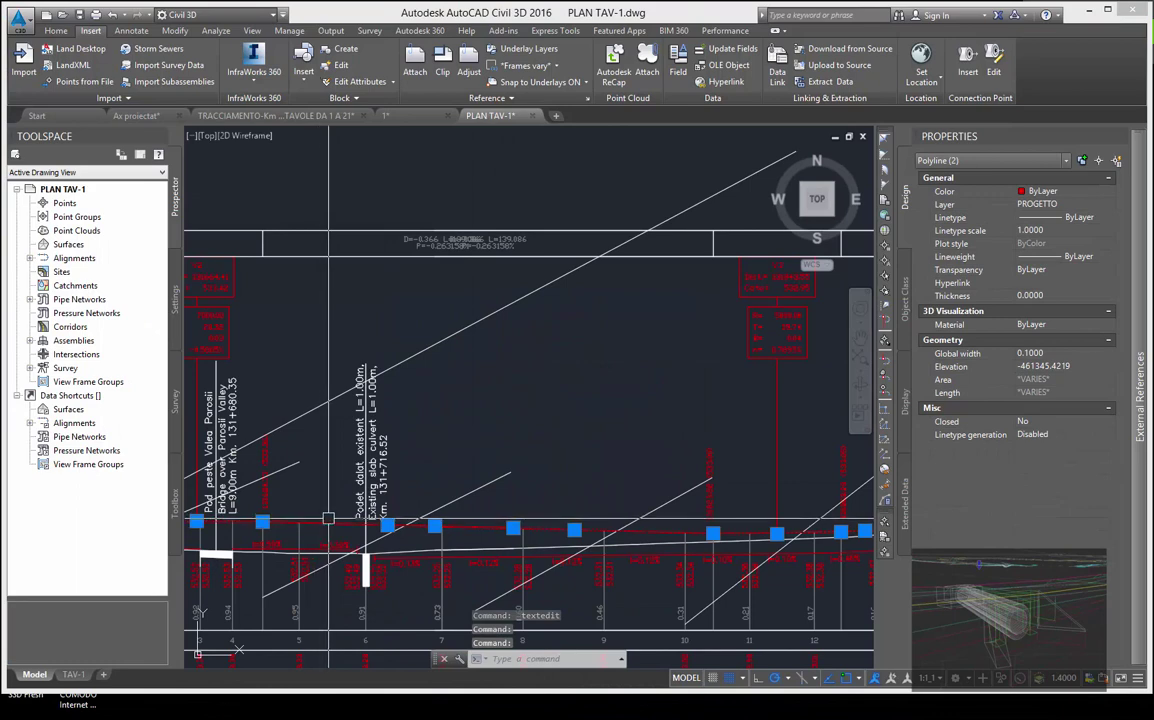
{"action": "scroll", "coordinate": [330, 535], "scroll_direction": "down", "scroll_amount": 2}
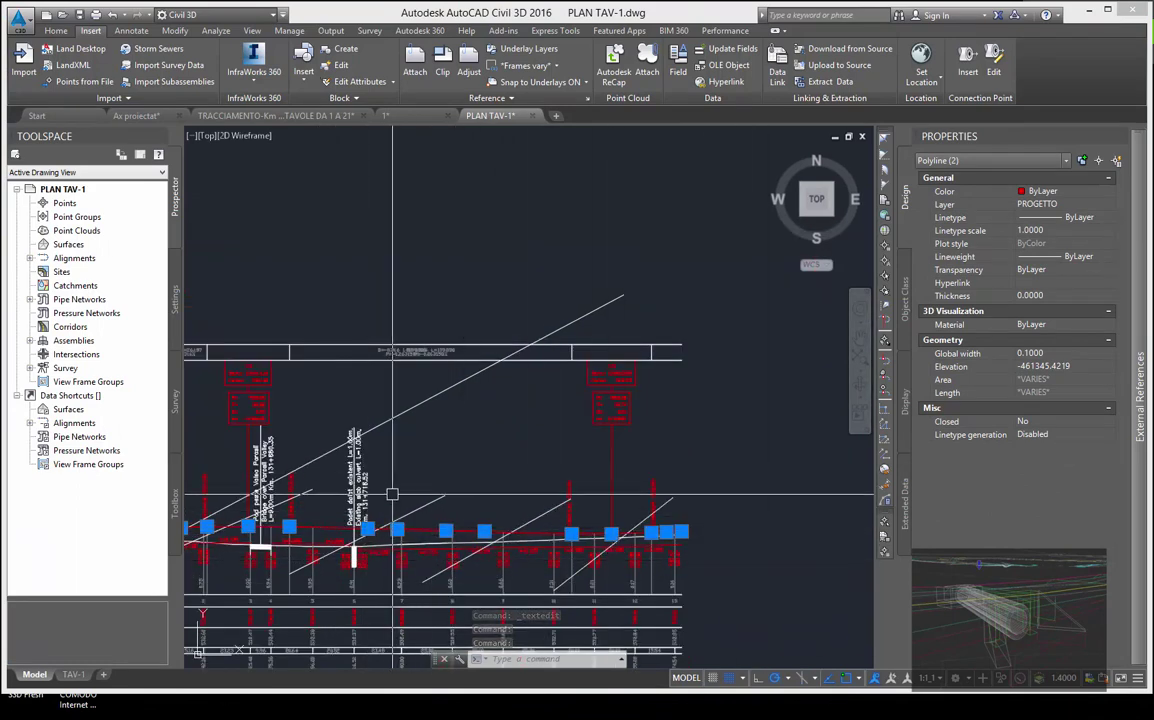
{"action": "scroll", "coordinate": [433, 425], "scroll_direction": "up", "scroll_amount": 1}
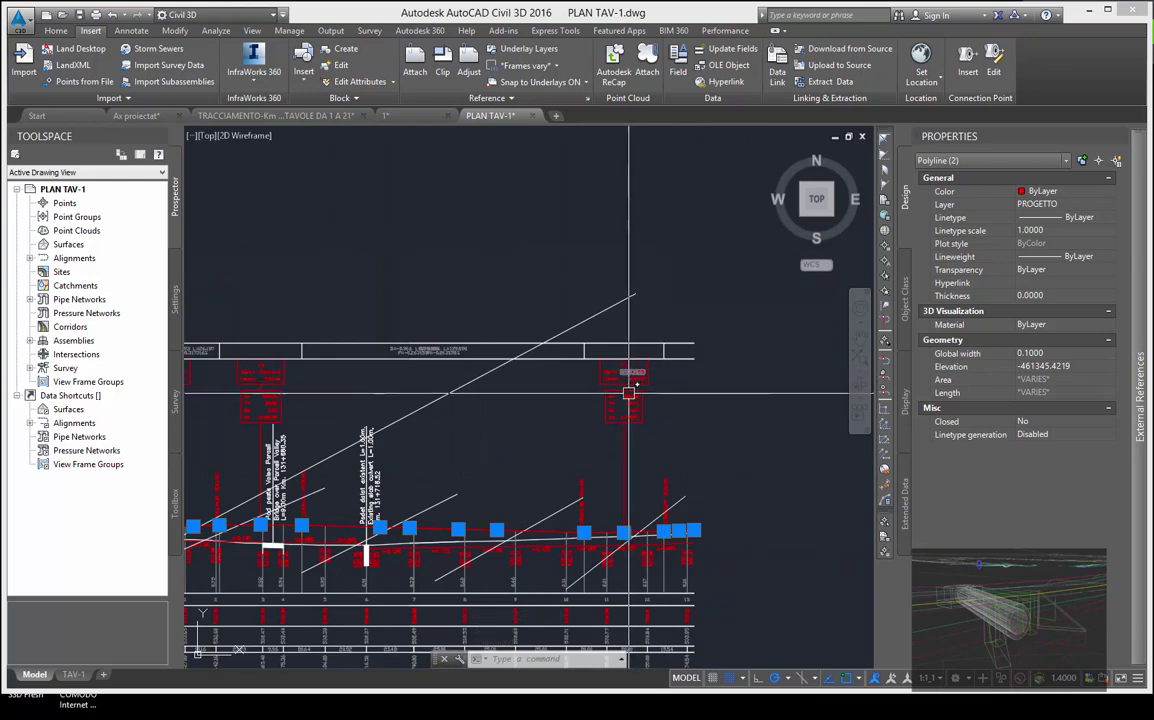
{"action": "scroll", "coordinate": [614, 423], "scroll_direction": "up", "scroll_amount": 1}
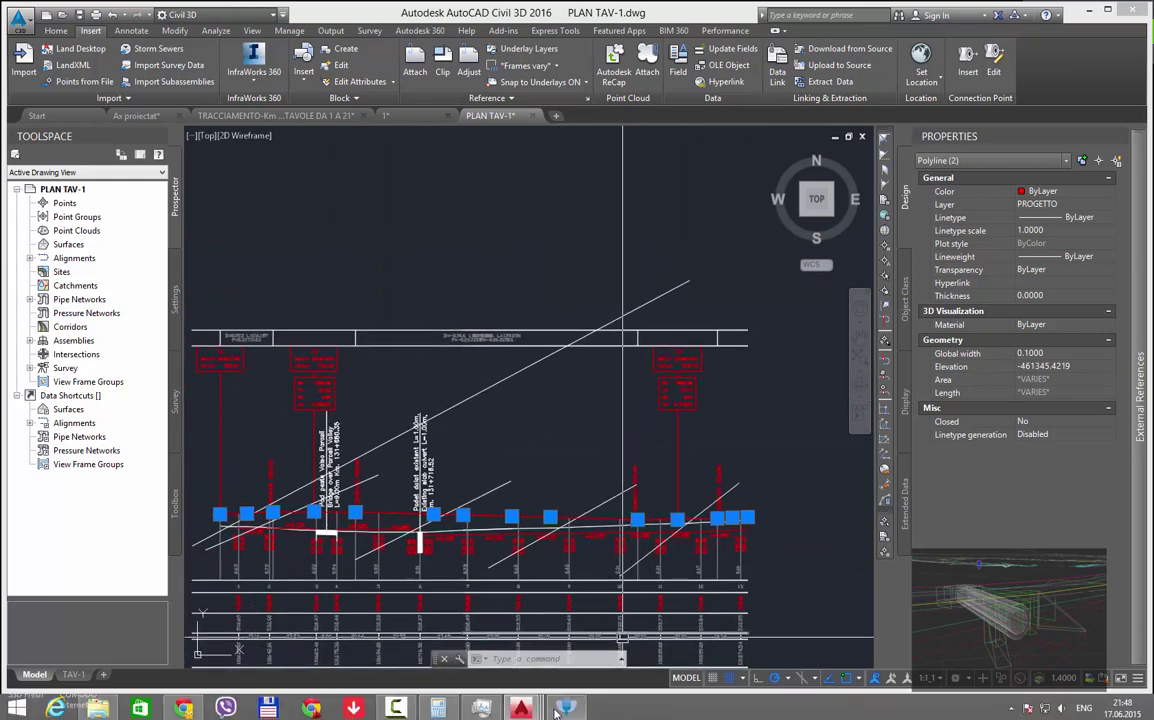
{"action": "left_click", "coordinate": [566, 708]}
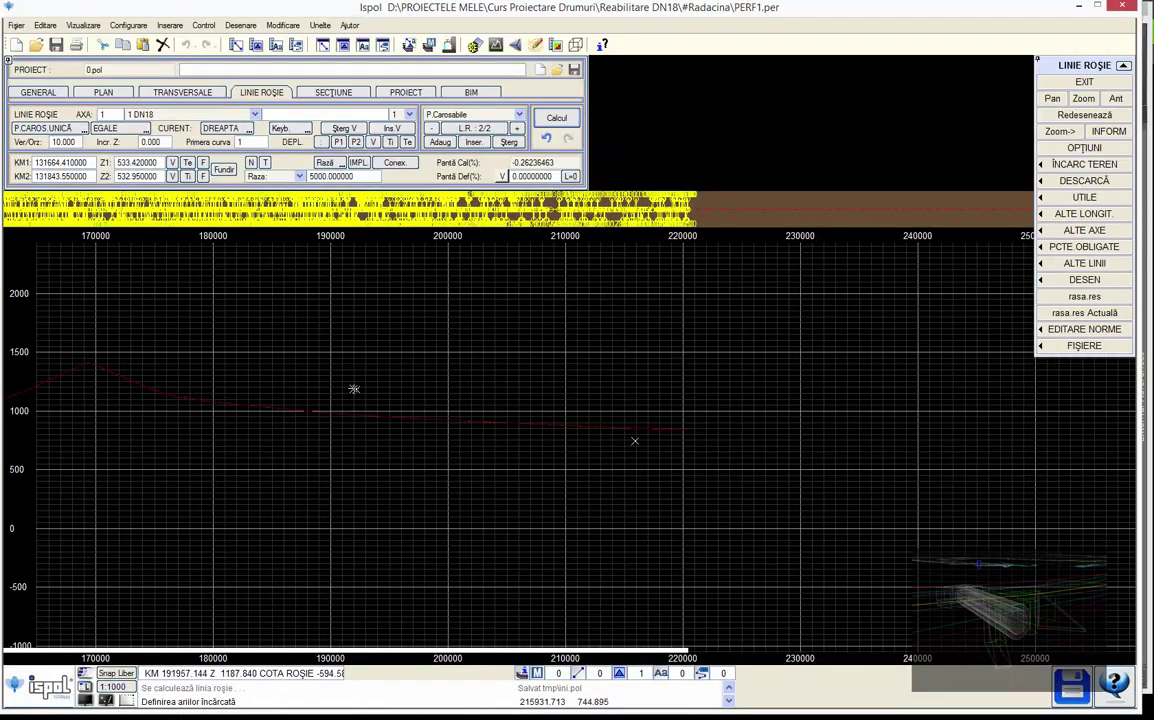
Review the rasa.res report's grades and 7000 curve, then close it and choose Salvez *.ras
{"action": "middle_click_drag", "start_coordinate": [339, 413], "coordinate": [751, 405]}
{"action": "scroll", "coordinate": [507, 480], "scroll_direction": "up", "scroll_amount": 1}
{"action": "scroll", "coordinate": [507, 480], "scroll_direction": "up", "scroll_amount": 4}
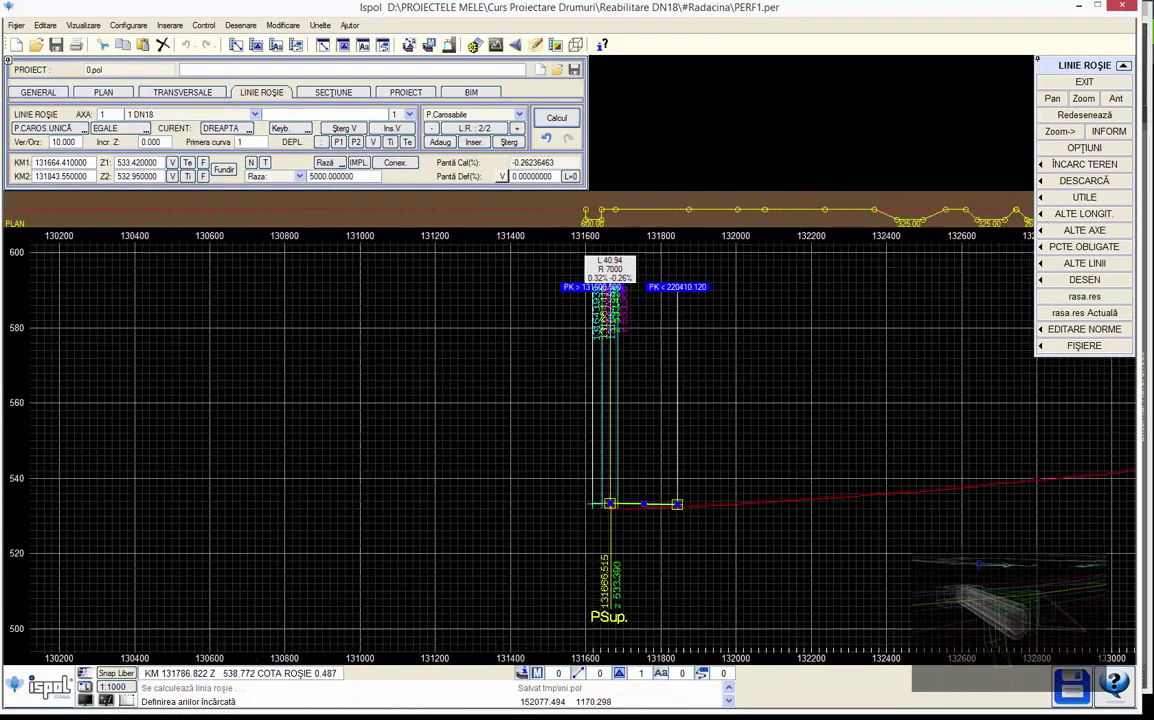
{"action": "scroll", "coordinate": [706, 506], "scroll_direction": "up", "scroll_amount": 2}
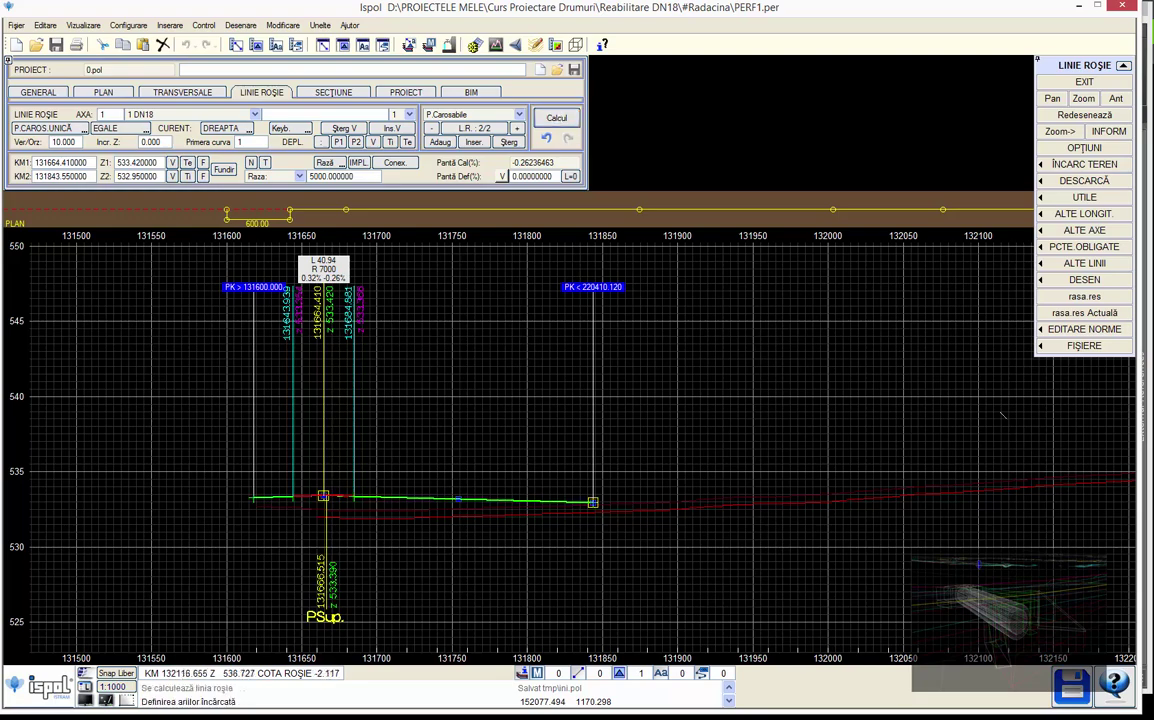
{"action": "left_click", "coordinate": [1081, 297]}
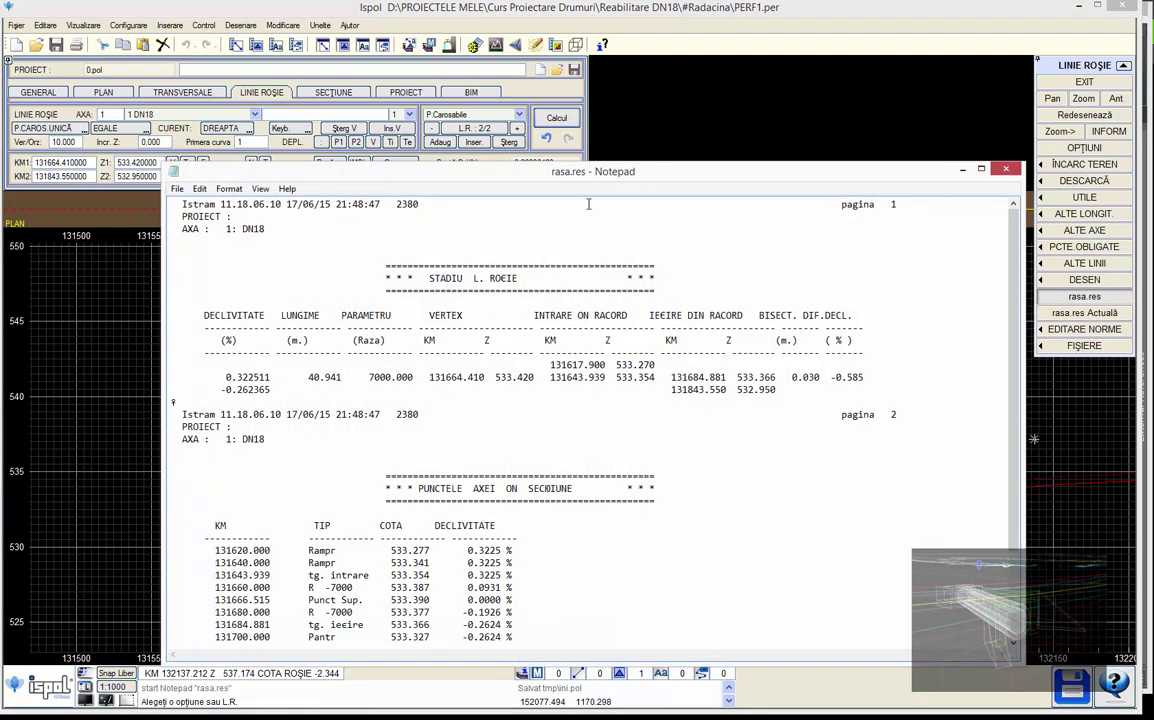
{"action": "left_click_drag", "start_coordinate": [530, 171], "coordinate": [505, 101]}
{"action": "scroll", "coordinate": [493, 531], "scroll_direction": "down", "scroll_amount": 3}
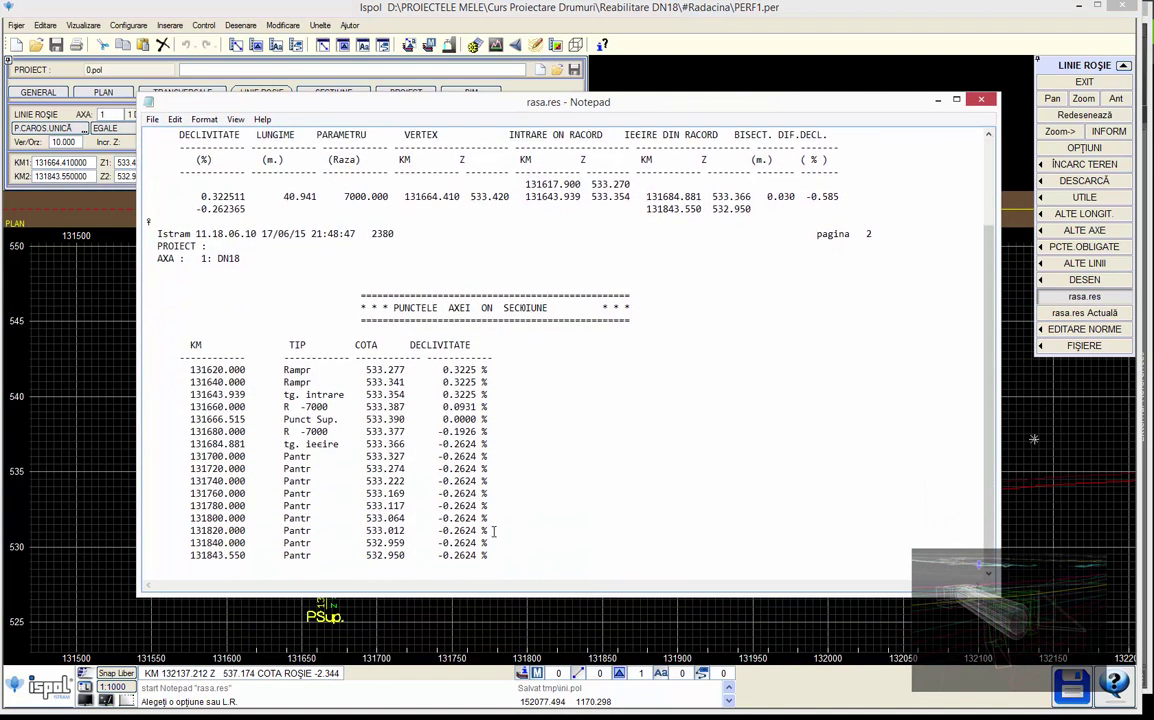
{"action": "left_click", "coordinate": [981, 100]}
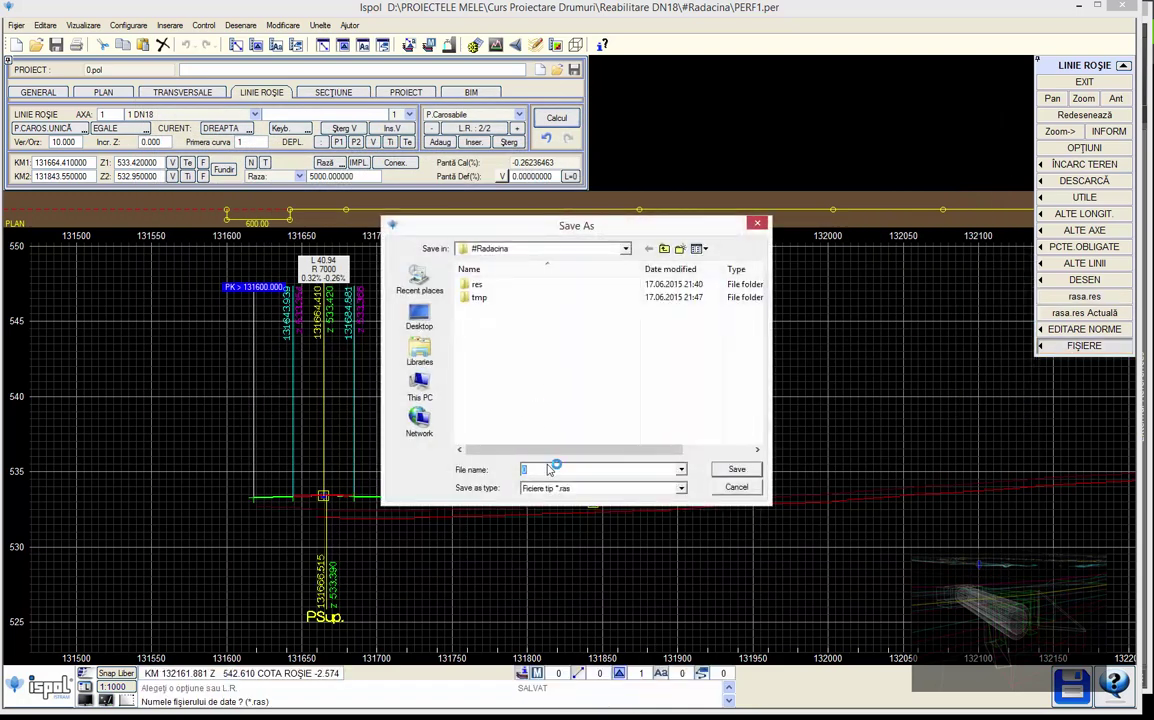
Save the red line as 001.ras and also save ISPOL1.vol
{"action": "left_click", "coordinate": [528, 469]}
{"action": "key", "text": "Return"}
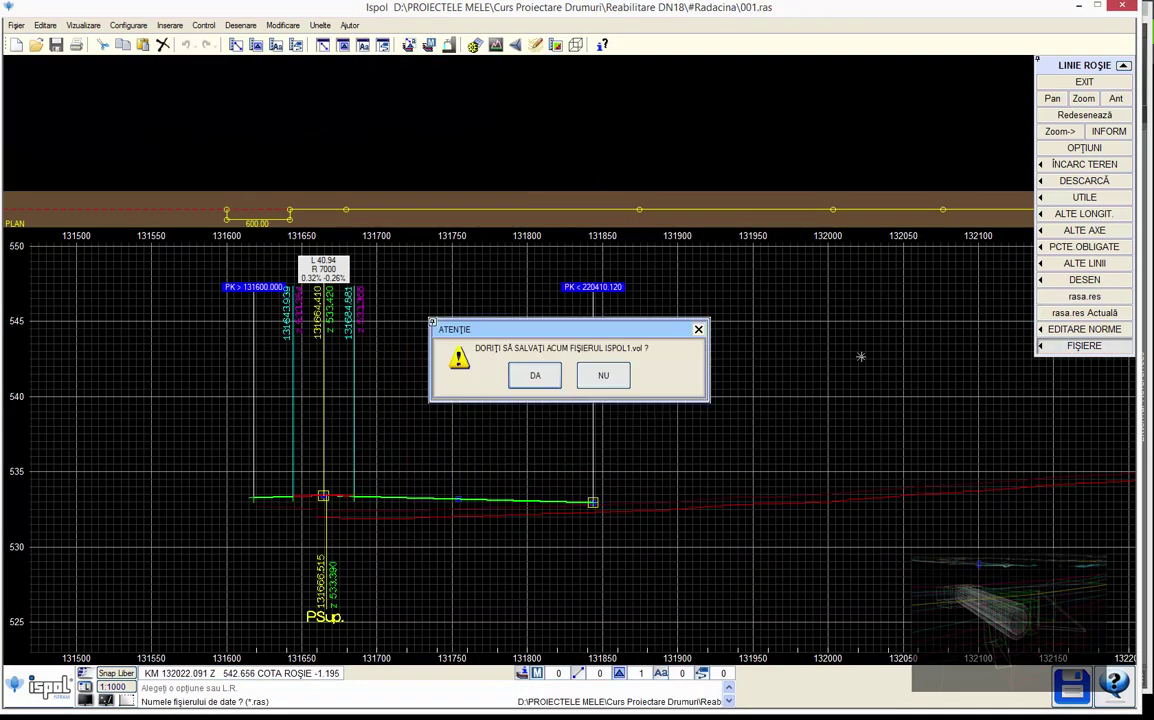
{"action": "left_click", "coordinate": [528, 375]}
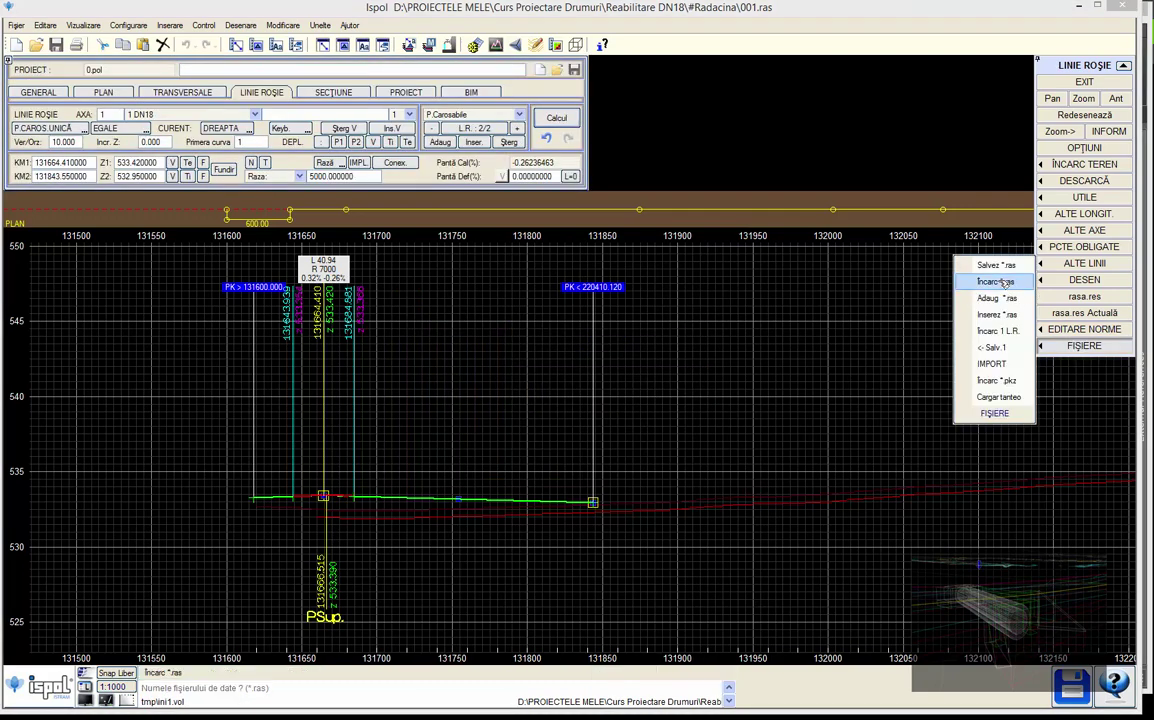
Open 001.ras in Notepad via Open with > More options
{"action": "left_click", "coordinate": [1005, 283]}
{"action": "right_click", "coordinate": [484, 312]}
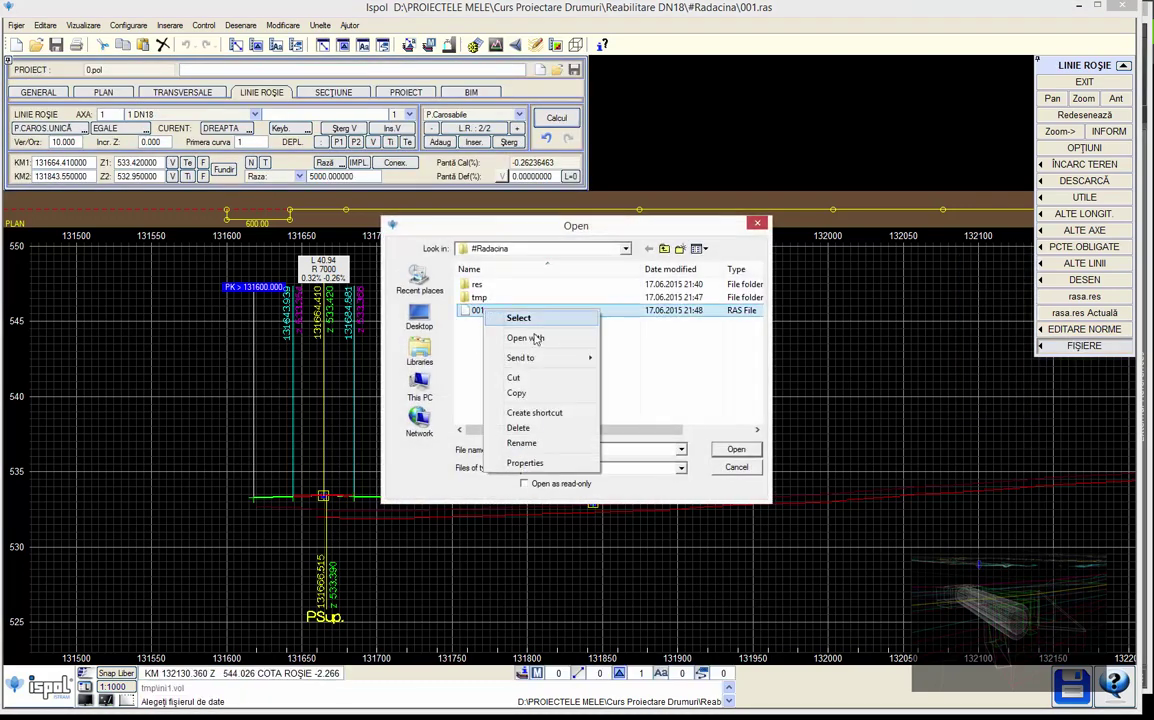
{"action": "left_click", "coordinate": [525, 337]}
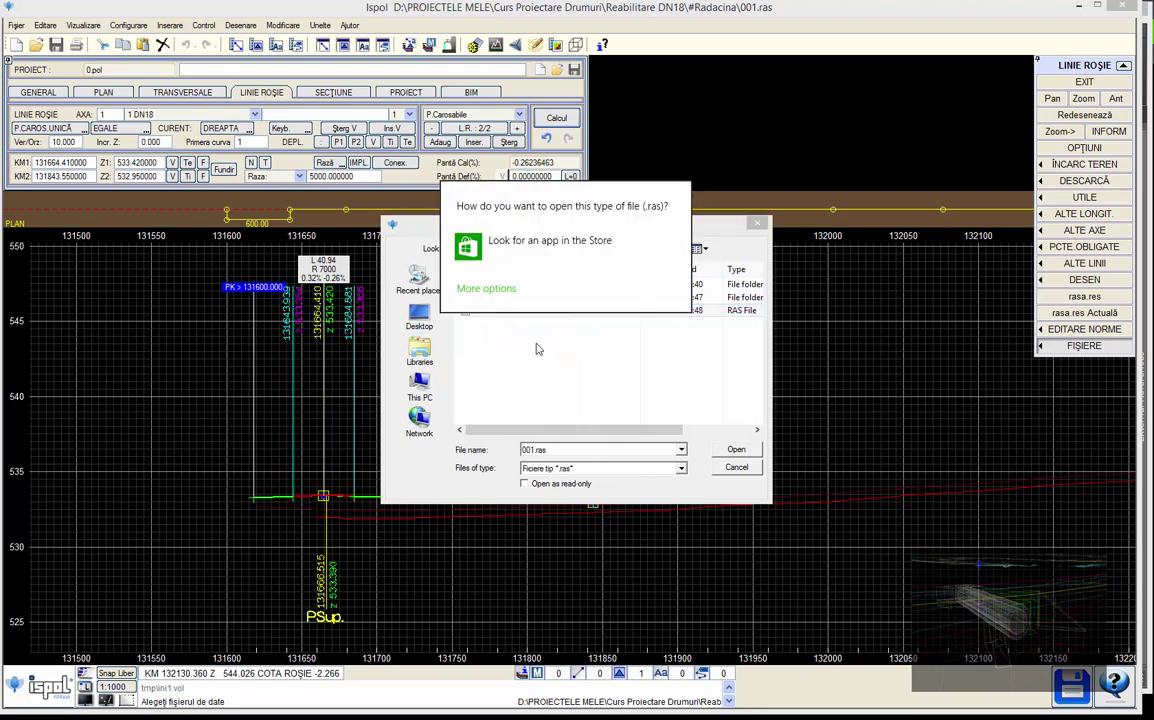
{"action": "left_click", "coordinate": [518, 290]}
{"action": "left_click", "coordinate": [512, 401]}
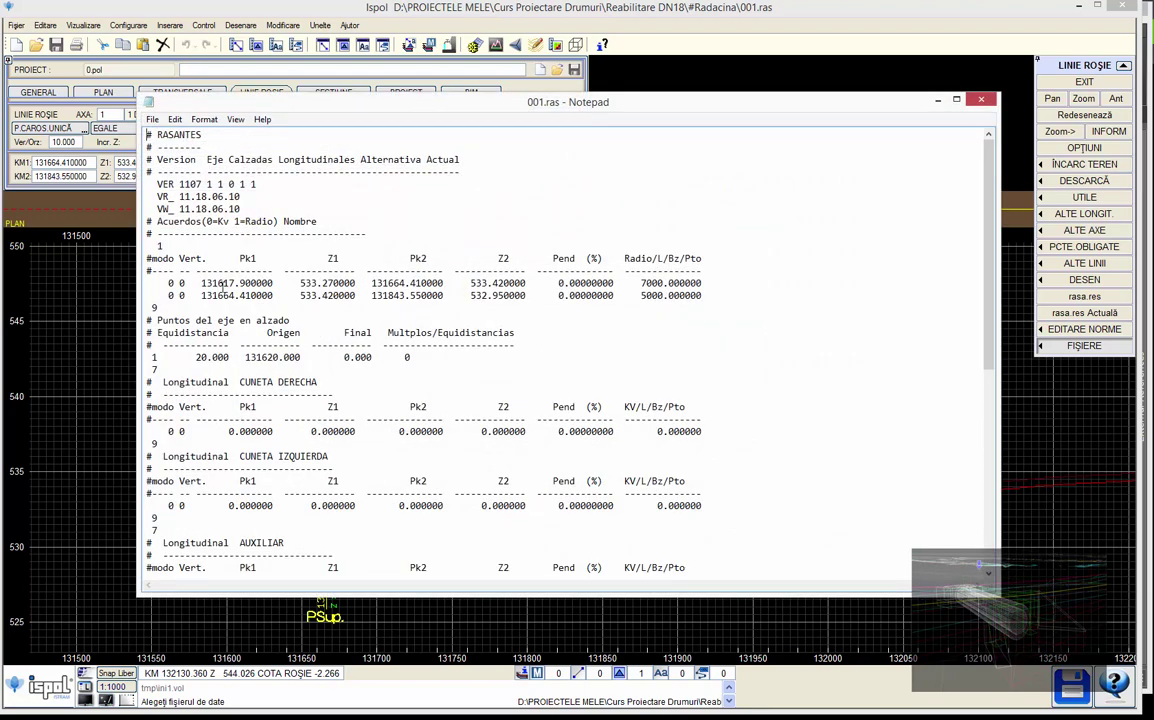
Check the first RASANTES row: start station 131617.90 and radius 7000
{"action": "left_click_drag", "start_coordinate": [199, 283], "coordinate": [286, 283]}
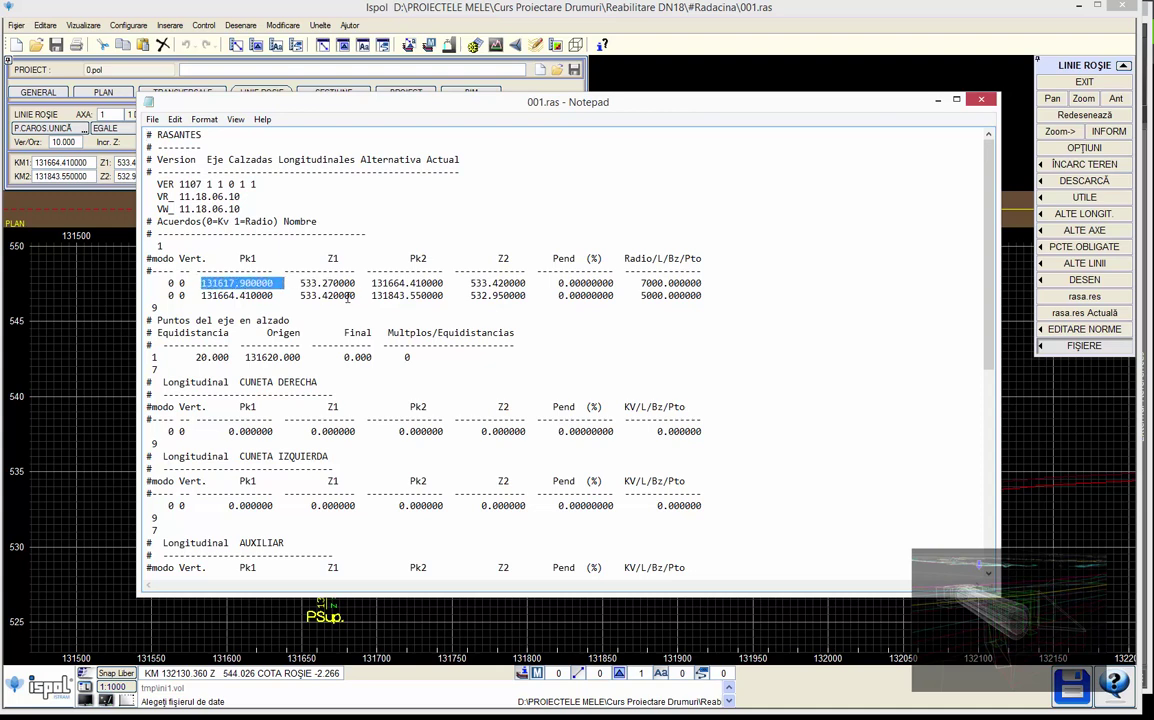
{"action": "left_click", "coordinate": [213, 283]}
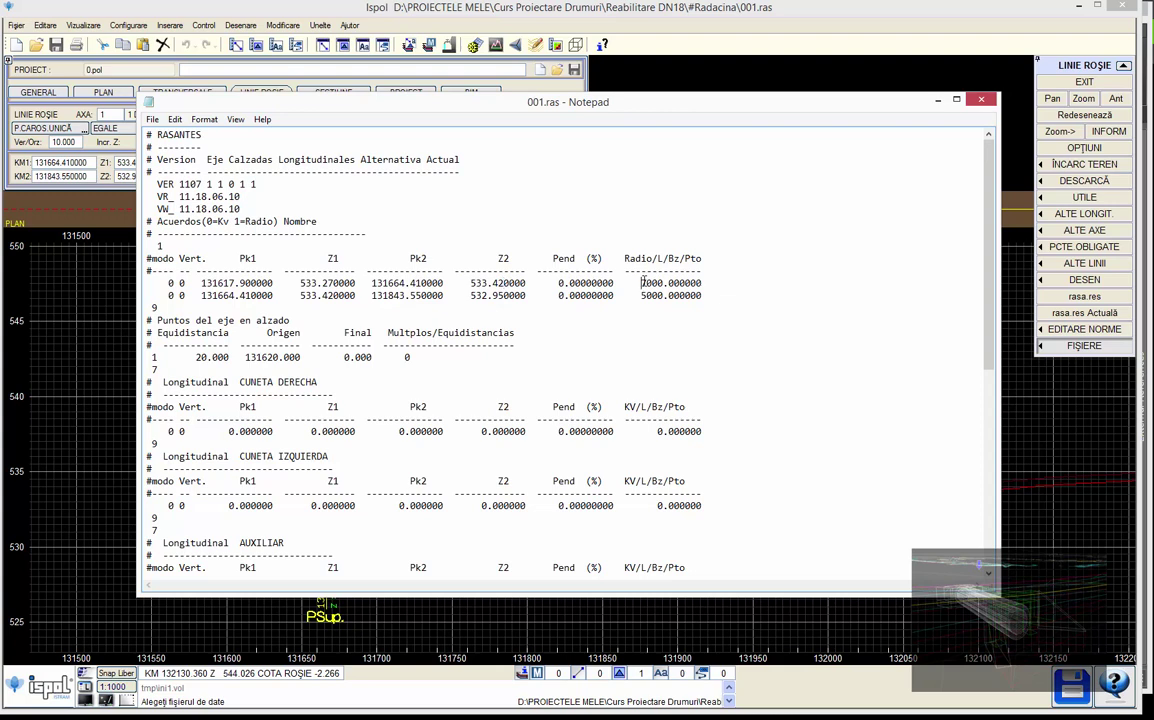
{"action": "mouse_move", "coordinate": [642, 283]}
{"action": "left_mouse_down"}
{"action": "mouse_move", "coordinate": [709, 287]}
{"action": "mouse_move", "coordinate": [155, 283]}
{"action": "mouse_move", "coordinate": [706, 296]}
{"action": "left_mouse_up"}
{"action": "left_click", "coordinate": [147, 284]}
{"action": "left_click", "coordinate": [171, 293]}
{"action": "left_click_drag", "start_coordinate": [166, 283], "coordinate": [169, 296]}
{"action": "left_click", "coordinate": [186, 283]}
Verify the shared 131664.41 station and the second row's 5000 radius, then close Notepad
{"action": "left_click_drag", "start_coordinate": [196, 295], "coordinate": [296, 295]}
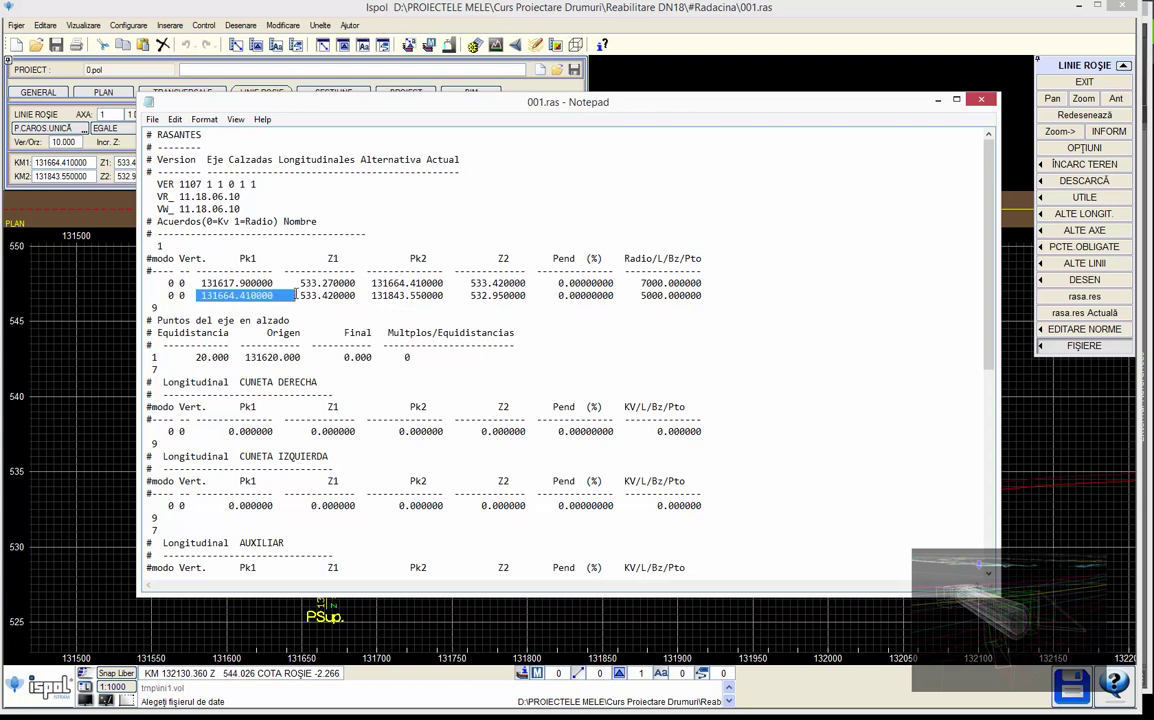
{"action": "left_click_drag", "start_coordinate": [370, 283], "coordinate": [450, 283]}
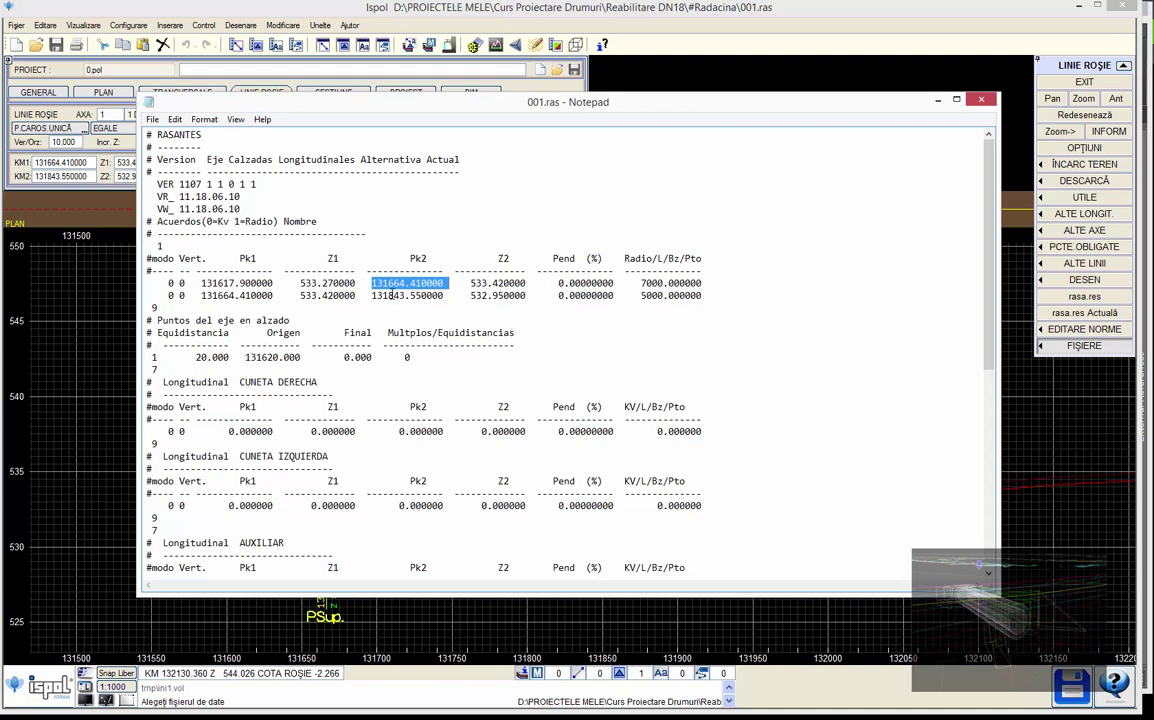
{"action": "left_click_drag", "start_coordinate": [300, 283], "coordinate": [506, 293]}
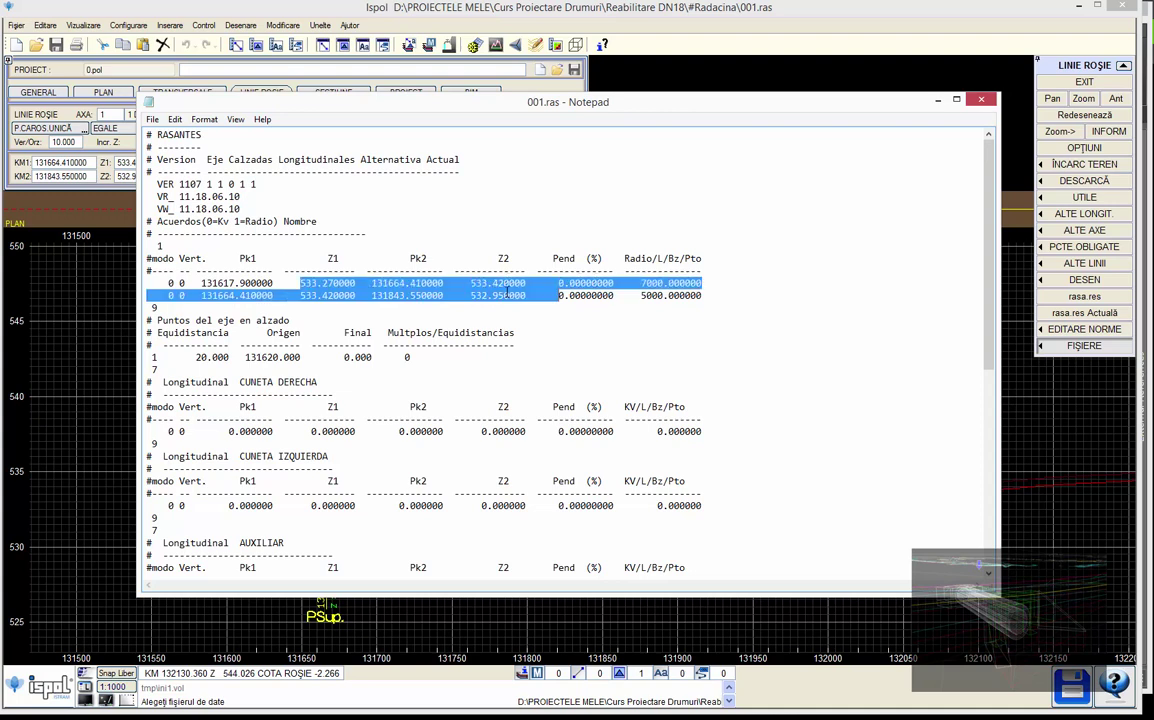
{"action": "left_click", "coordinate": [410, 283]}
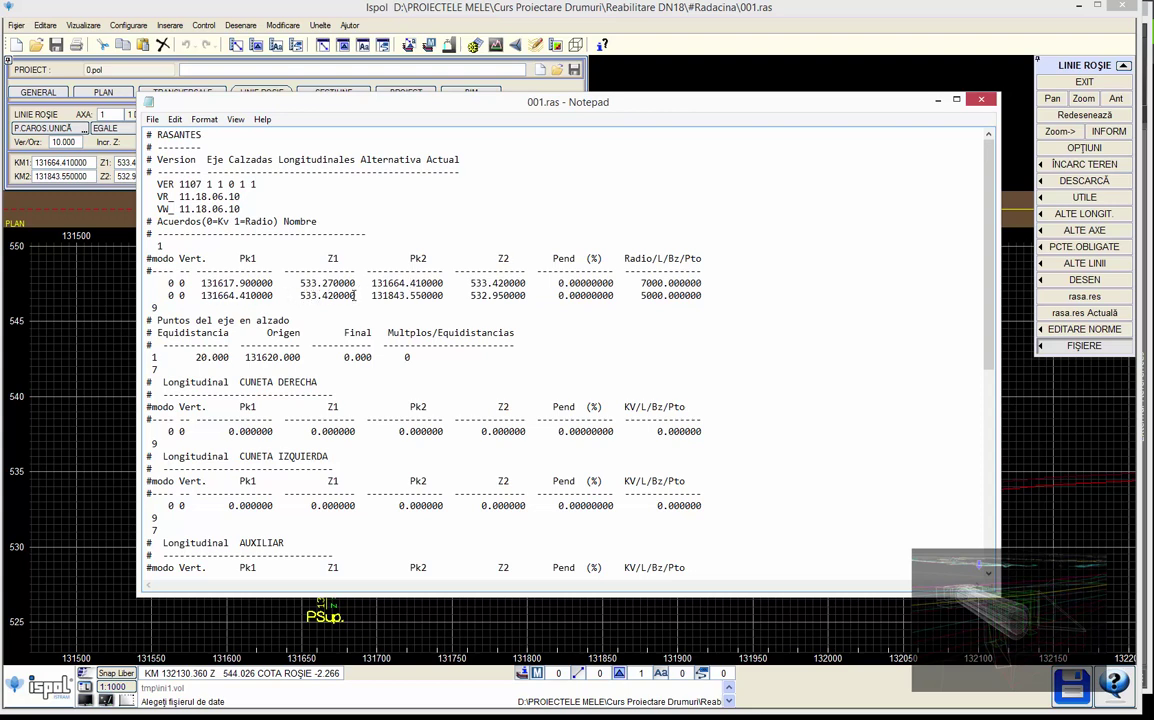
{"action": "left_click_drag", "start_coordinate": [643, 283], "coordinate": [702, 295]}
{"action": "left_click_drag", "start_coordinate": [630, 295], "coordinate": [716, 305]}
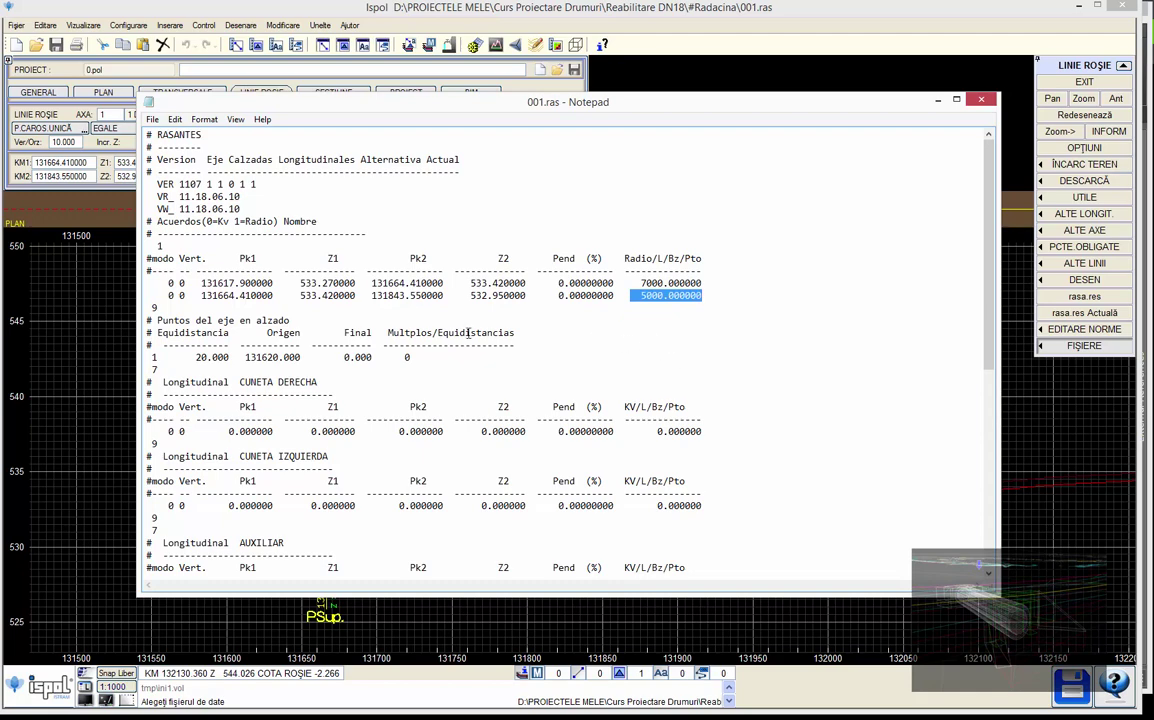
{"action": "left_click", "coordinate": [982, 101]}
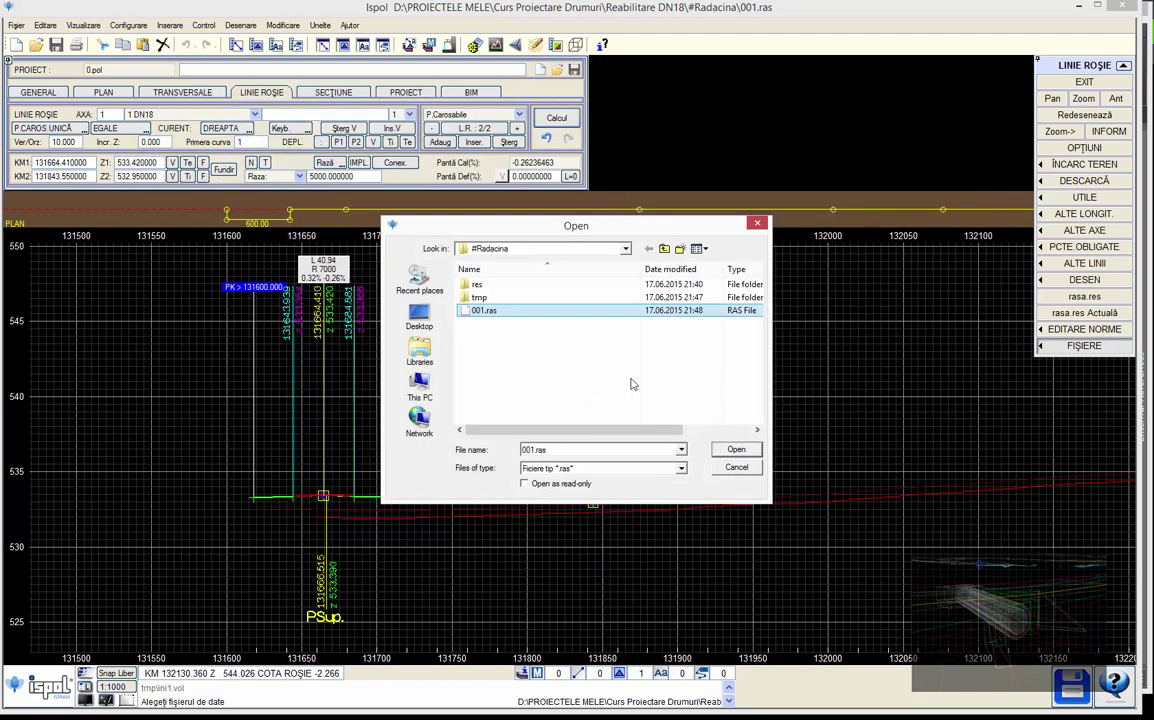
Load 001.ras, then unload it through DESCARCĂ > LINIE ROȘIE
{"action": "double_click", "coordinate": [485, 311]}
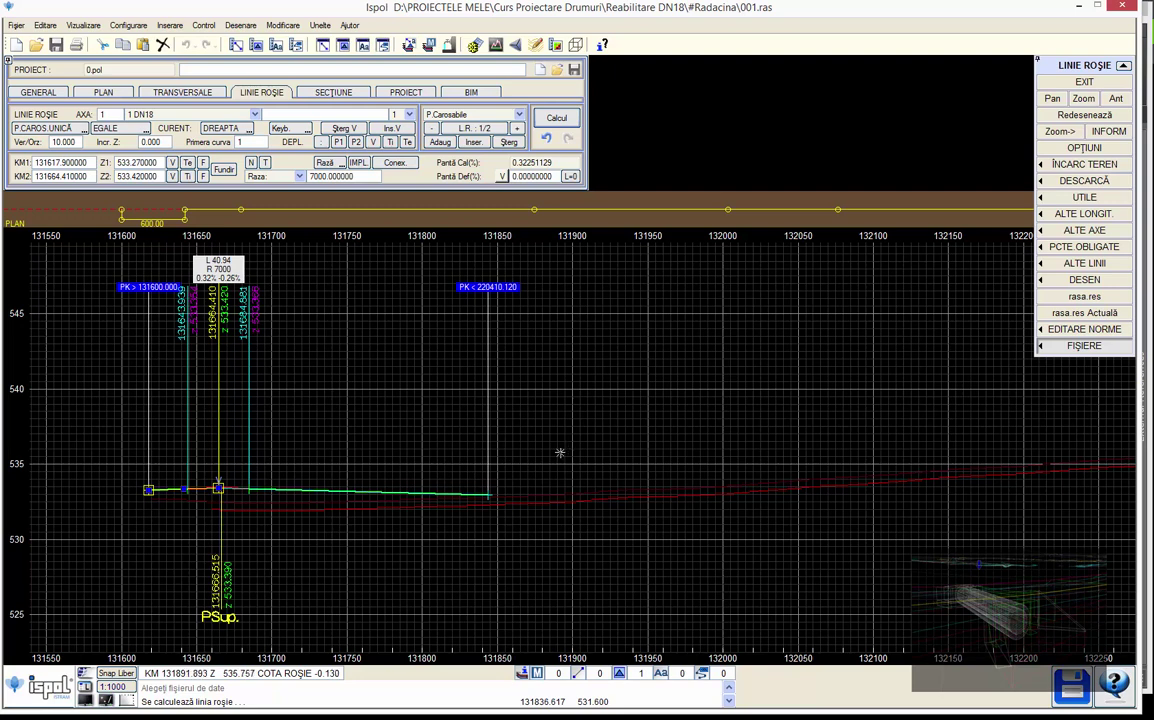
{"action": "left_click", "coordinate": [1060, 180]}
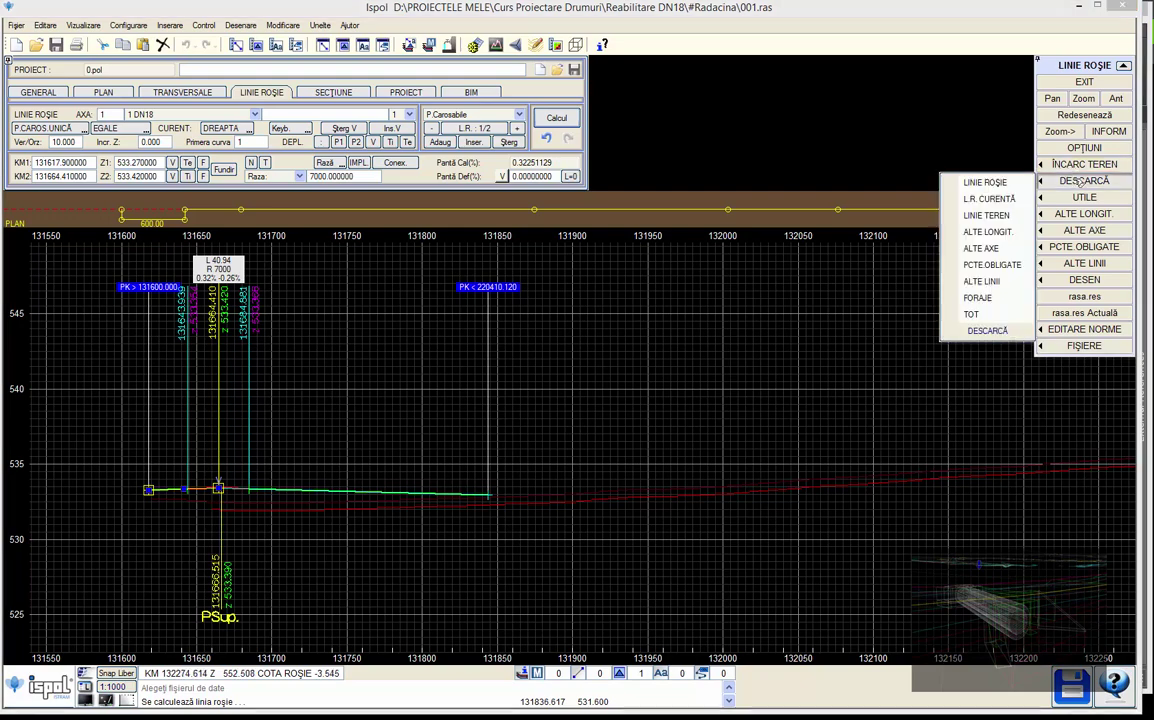
{"action": "left_click", "coordinate": [984, 182]}
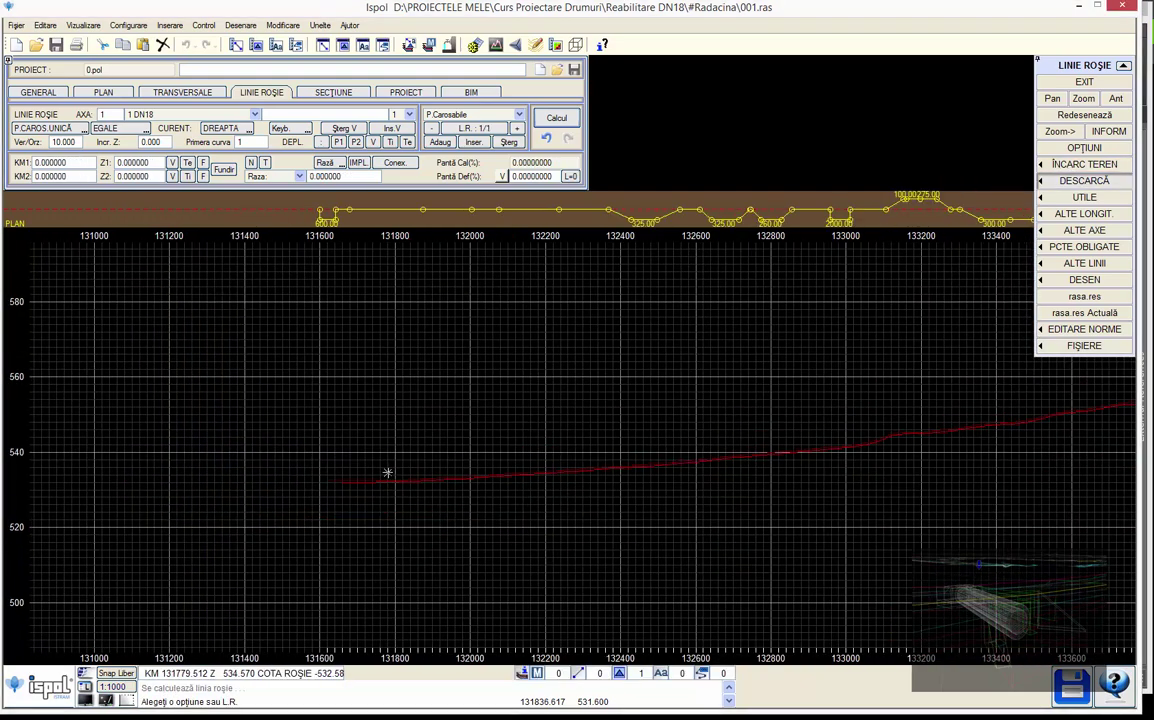
{"action": "middle_click_drag", "start_coordinate": [901, 441], "coordinate": [534, 449]}
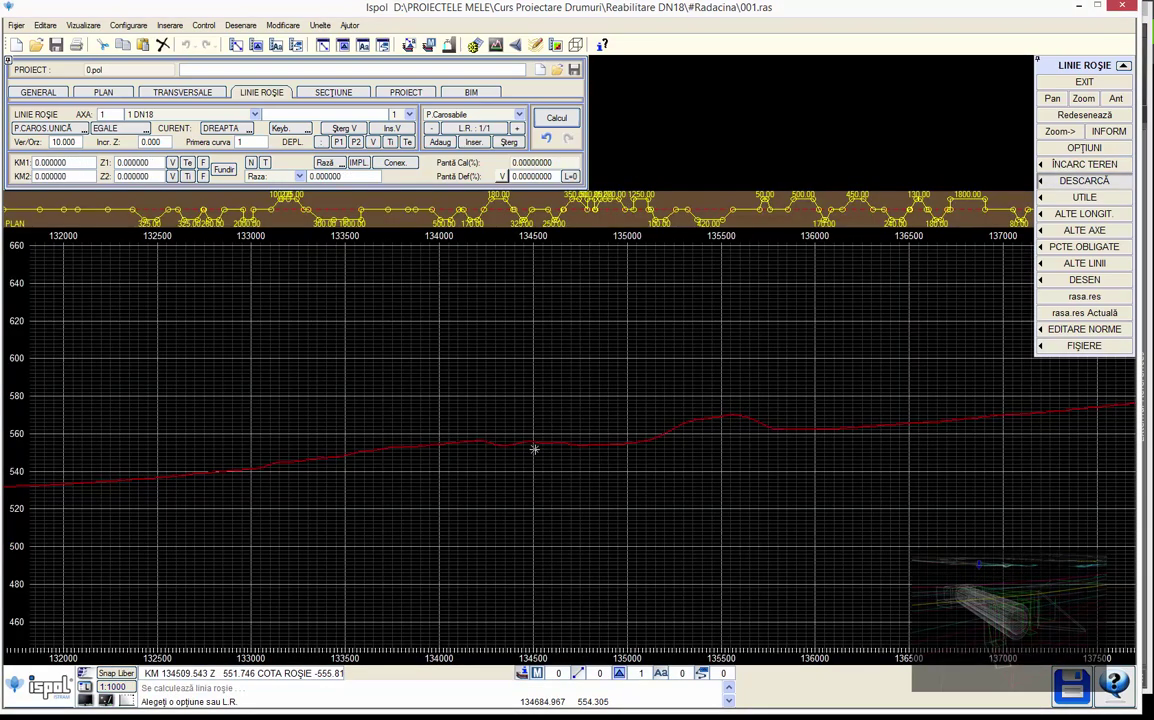
{"action": "middle_click_drag", "start_coordinate": [187, 426], "coordinate": [499, 408]}
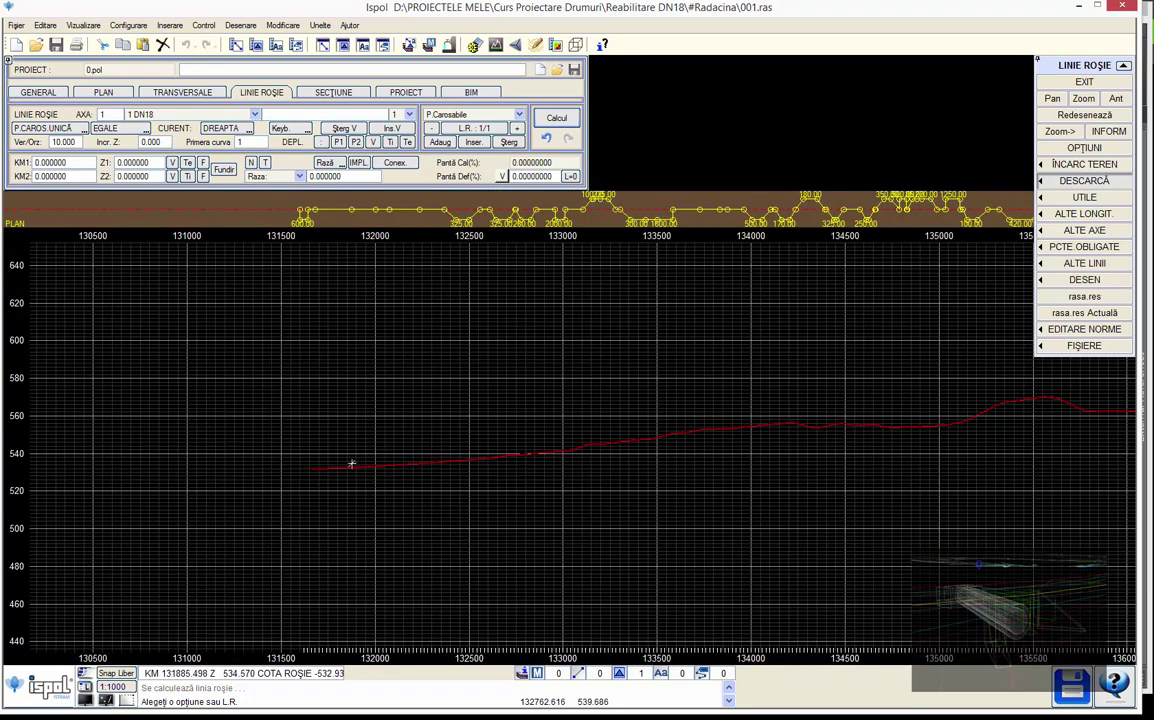
{"action": "scroll", "coordinate": [310, 466], "scroll_direction": "up", "scroll_amount": 2}
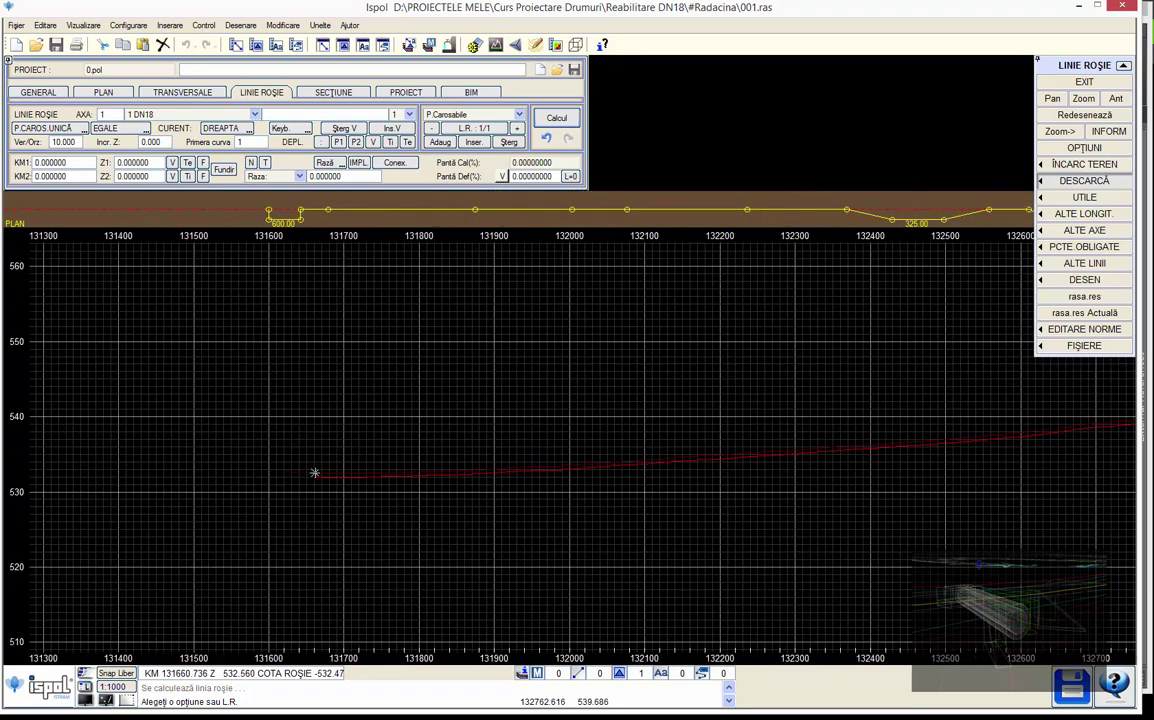
{"action": "scroll", "coordinate": [330, 450], "scroll_direction": "up", "scroll_amount": 2}
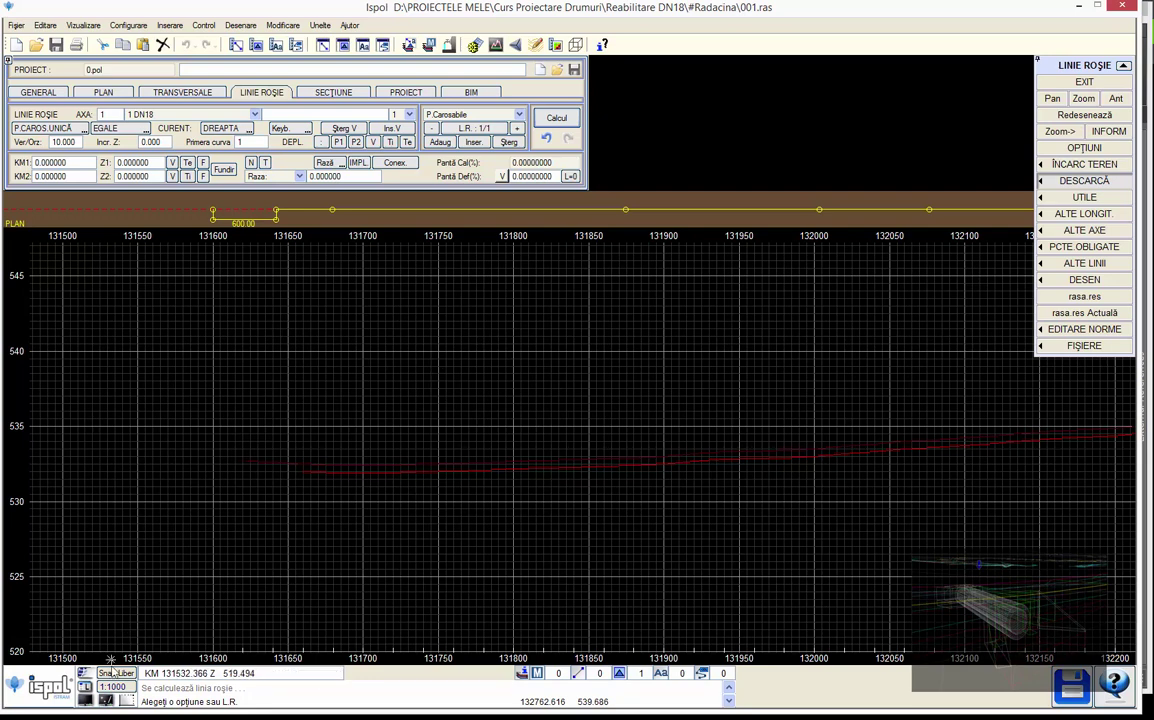
Snap picks to the Profil terrain line and switch point entry from keyboard to mouse
{"action": "left_click", "coordinate": [115, 673]}
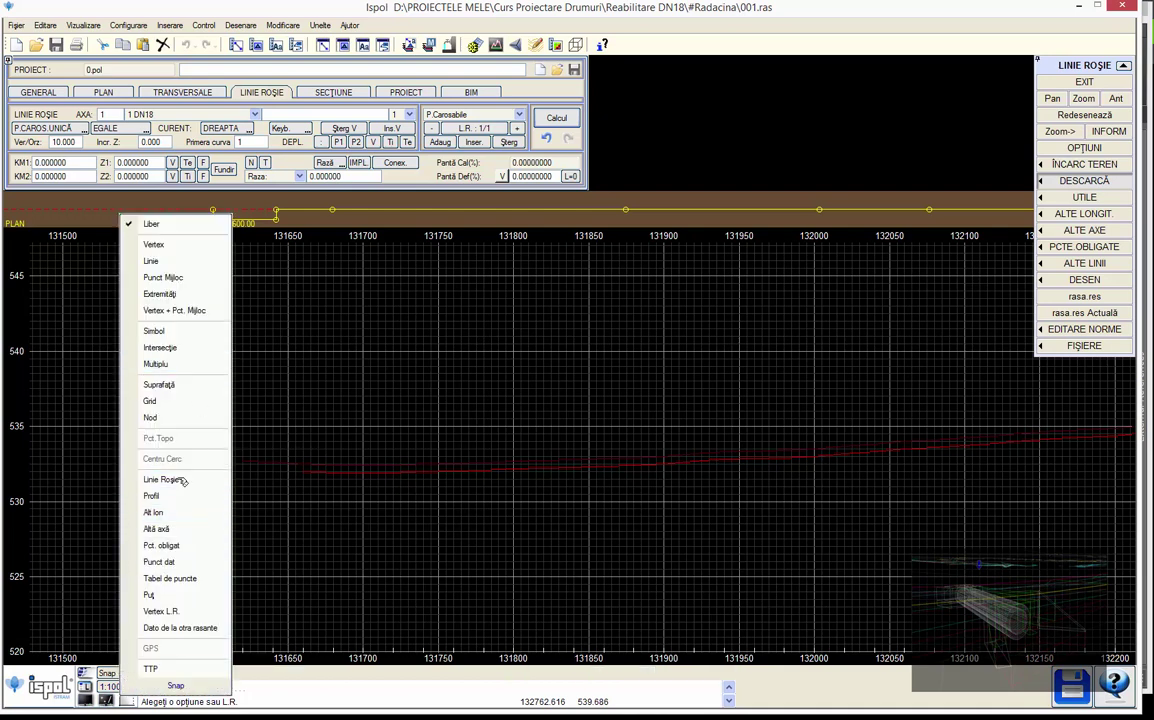
{"action": "left_click", "coordinate": [165, 495]}
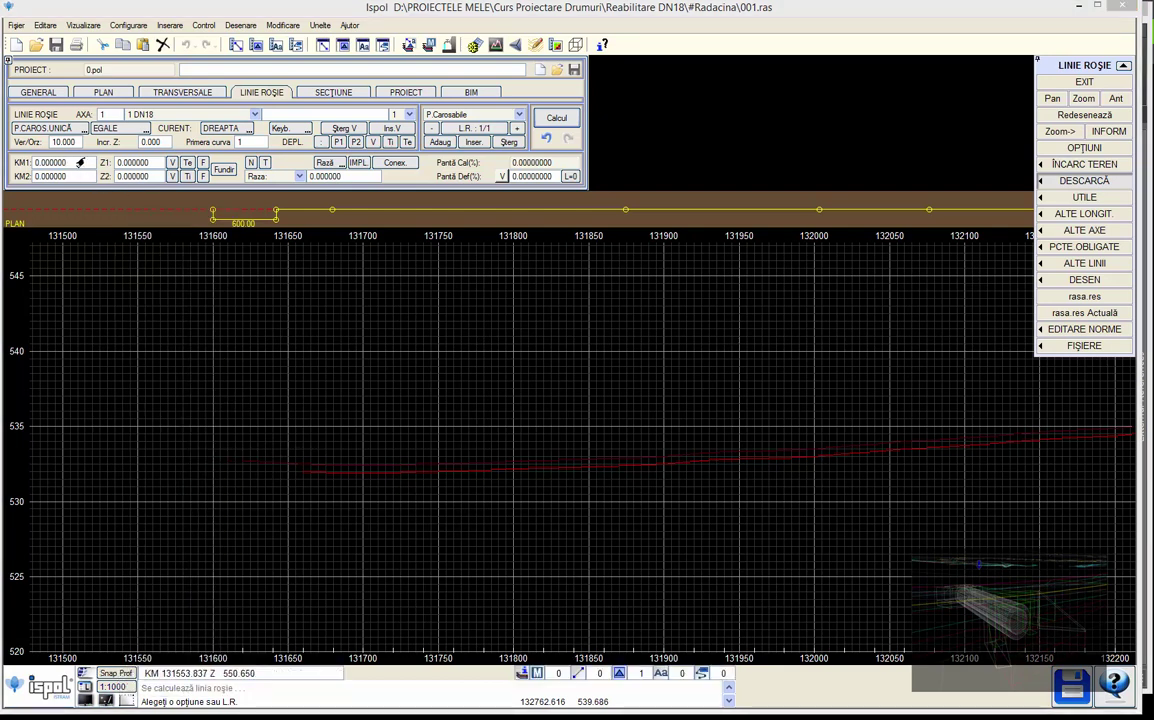
{"action": "left_click", "coordinate": [284, 130]}
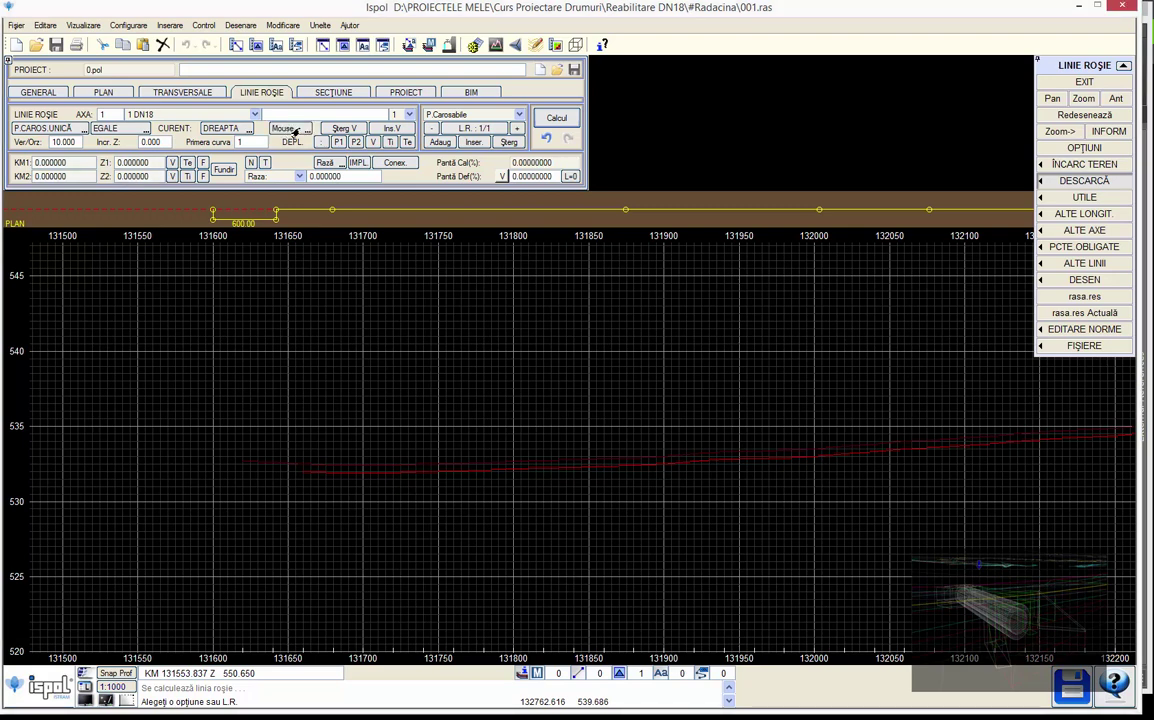
Pick a grade from chainage 131620 to 131780 on the terrain and compute it
{"action": "left_click", "coordinate": [52, 163]}
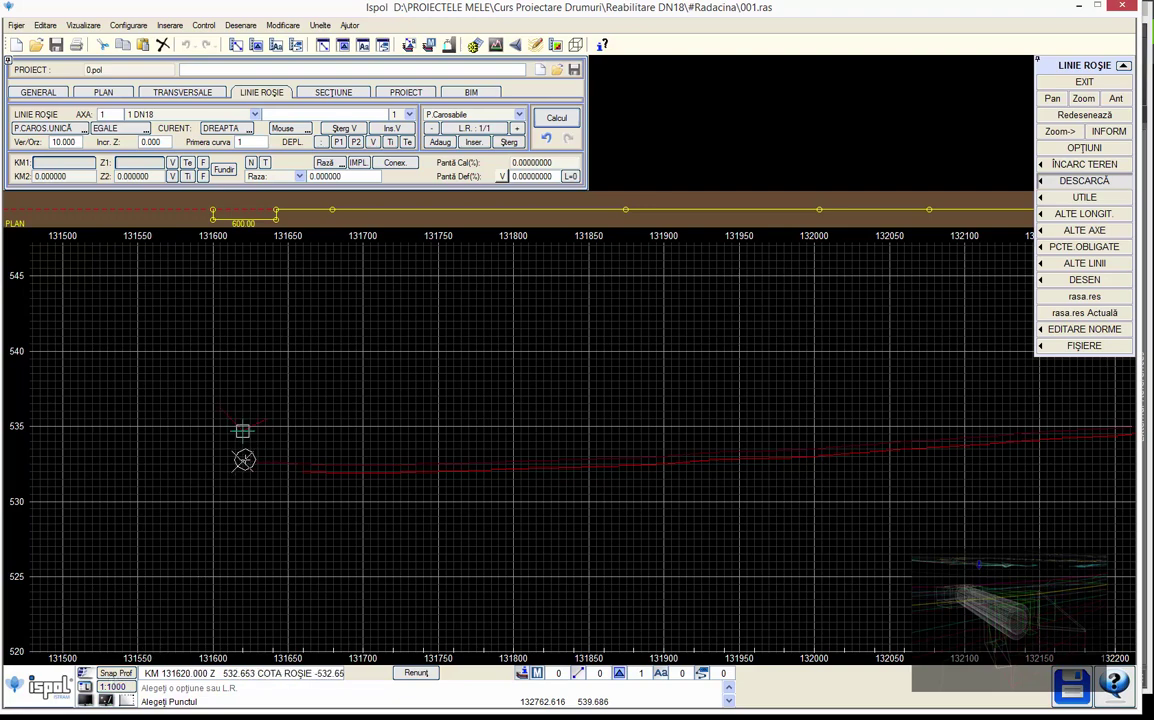
{"action": "left_click", "coordinate": [242, 461]}
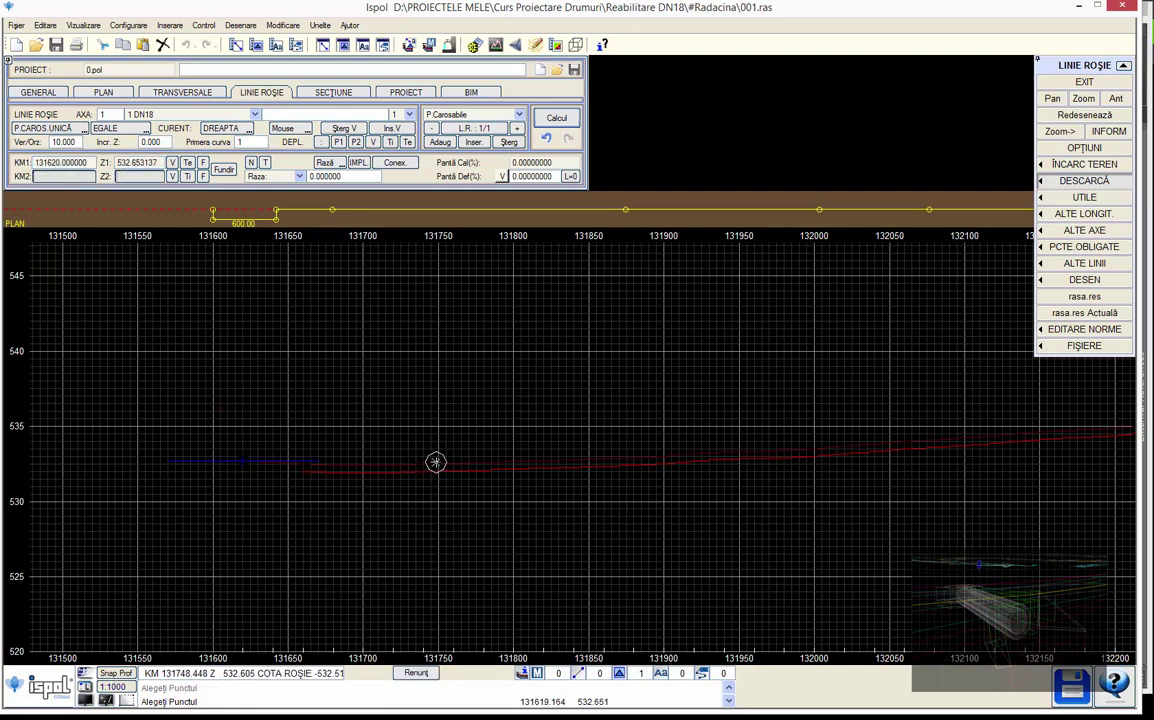
{"action": "left_click", "coordinate": [483, 462]}
{"action": "left_click", "coordinate": [575, 122]}
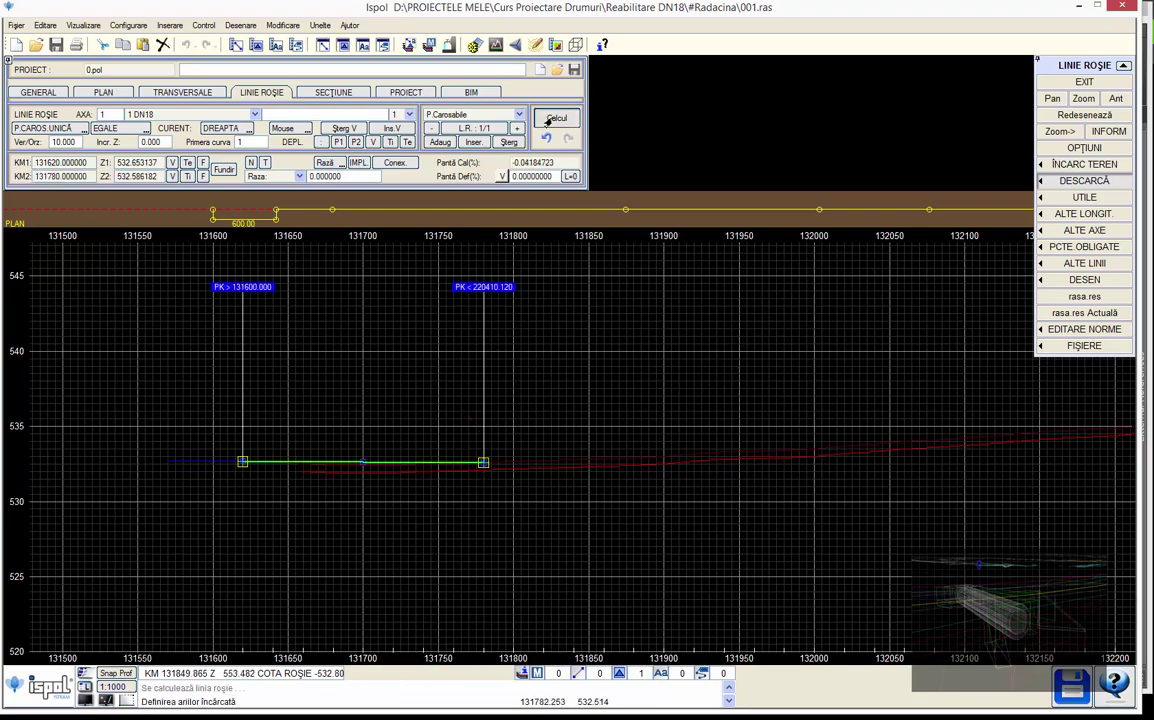
{"action": "scroll", "coordinate": [373, 508], "scroll_direction": "down", "scroll_amount": 2}
{"action": "scroll", "coordinate": [368, 504], "scroll_direction": "down", "scroll_amount": 1}
Insert another grade by picking points at the profile's far end near chainage 220154
{"action": "scroll", "coordinate": [370, 490], "scroll_direction": "up", "scroll_amount": 1}
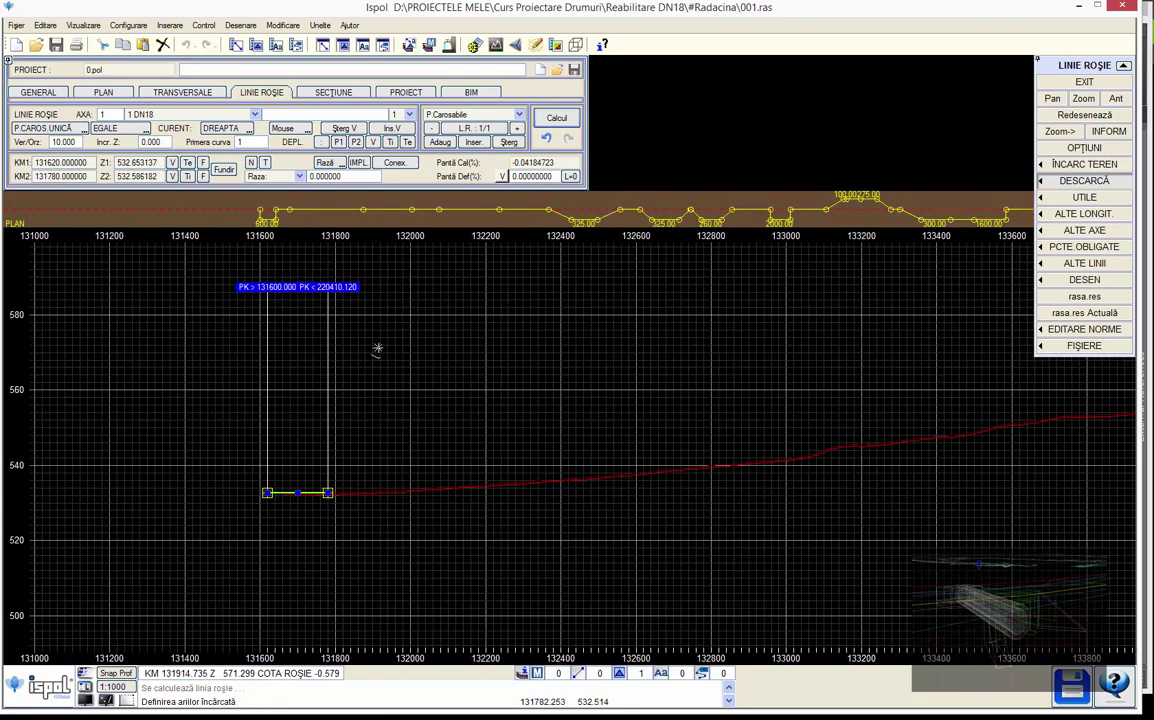
{"action": "left_click", "coordinate": [466, 143]}
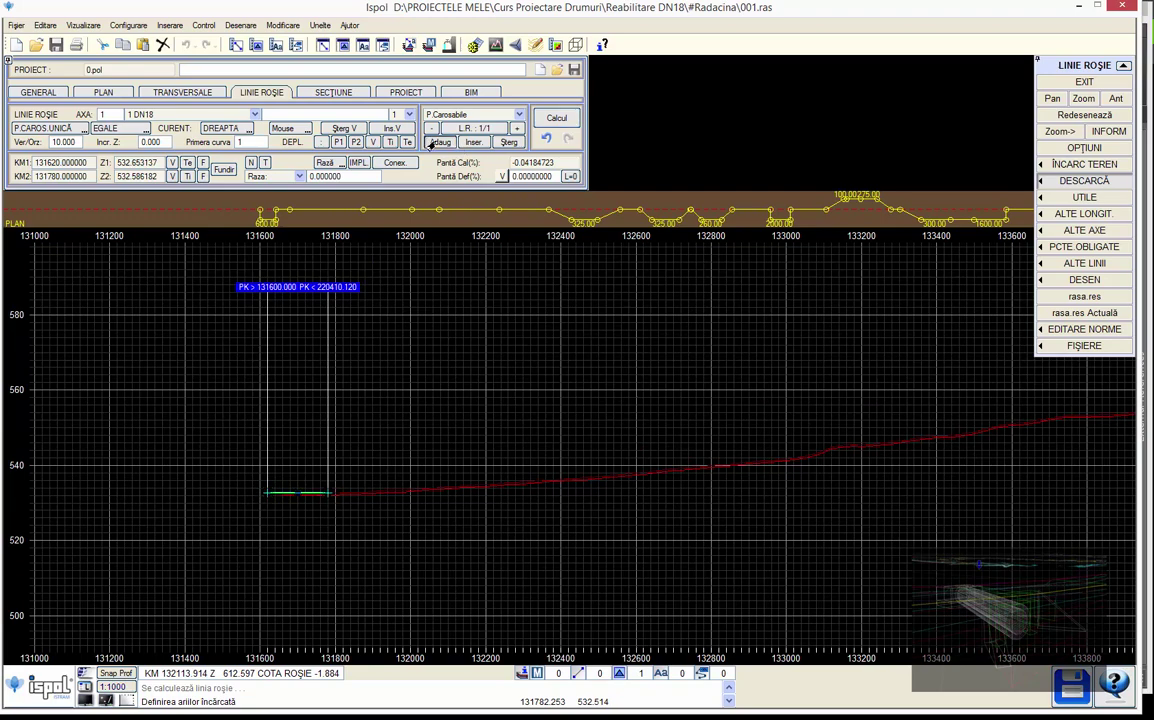
{"action": "scroll", "coordinate": [283, 447], "scroll_direction": "down", "scroll_amount": 4}
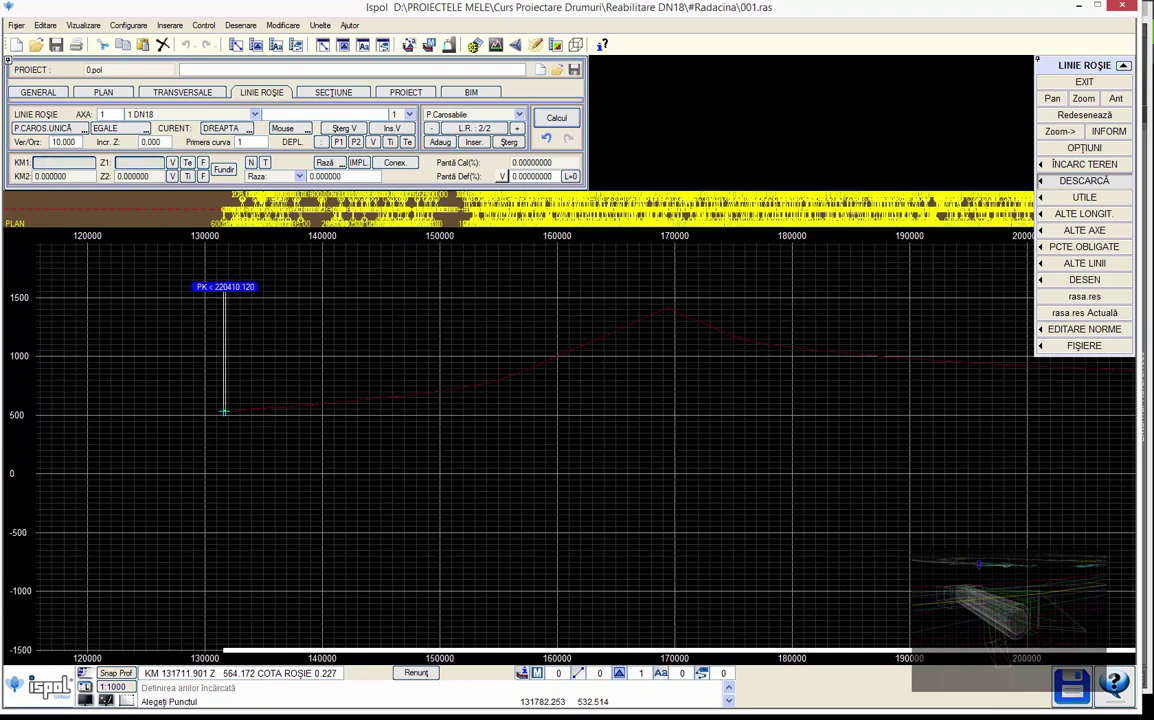
{"action": "middle_click_drag", "start_coordinate": [631, 404], "coordinate": [283, 482]}
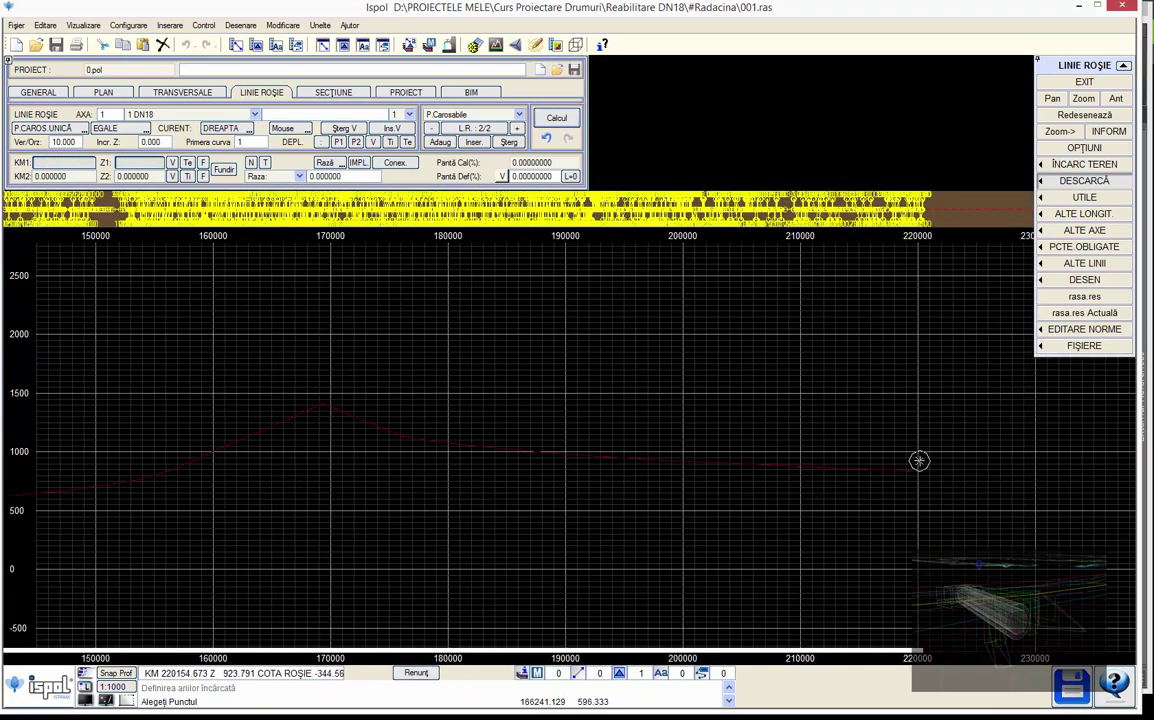
{"action": "left_click", "coordinate": [918, 460]}
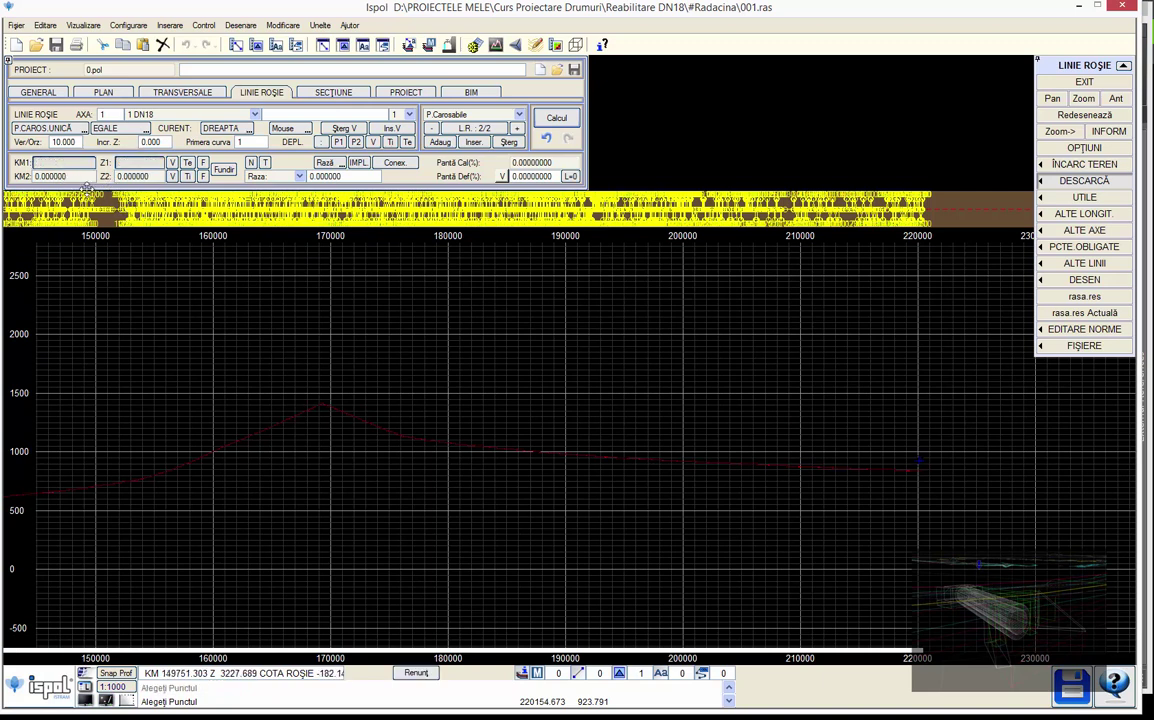
{"action": "left_click", "coordinate": [920, 463]}
{"action": "left_click", "coordinate": [966, 508]}
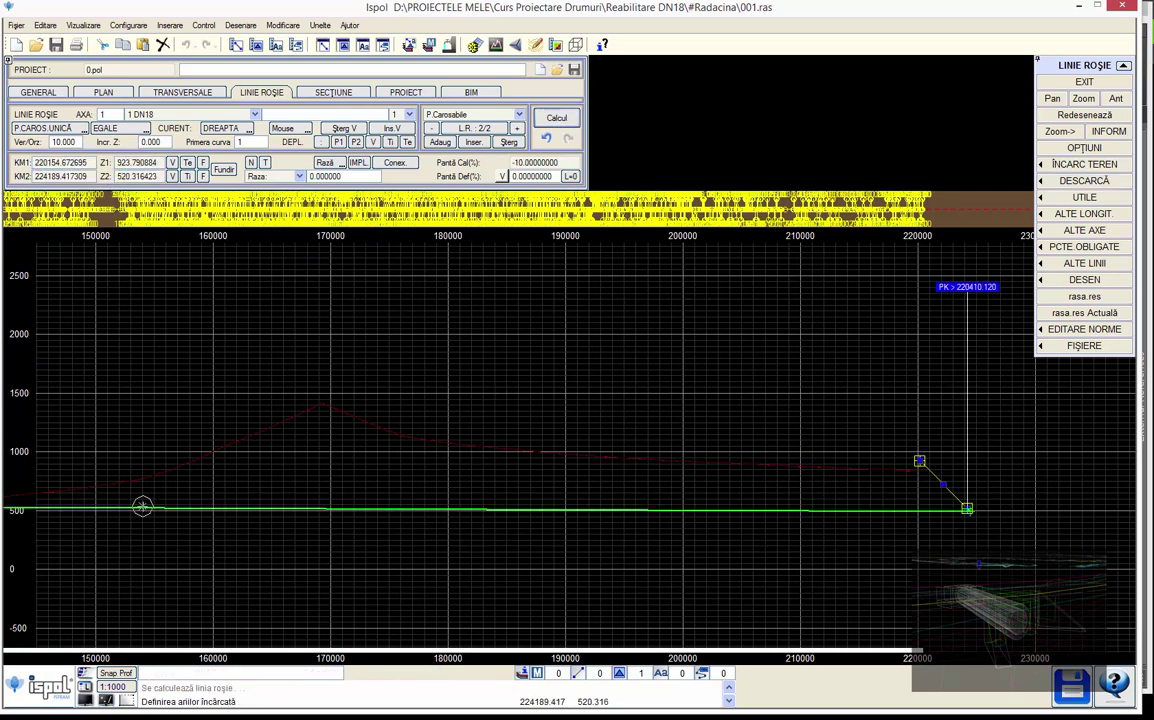
{"action": "scroll", "coordinate": [370, 520], "scroll_direction": "up", "scroll_amount": 3}
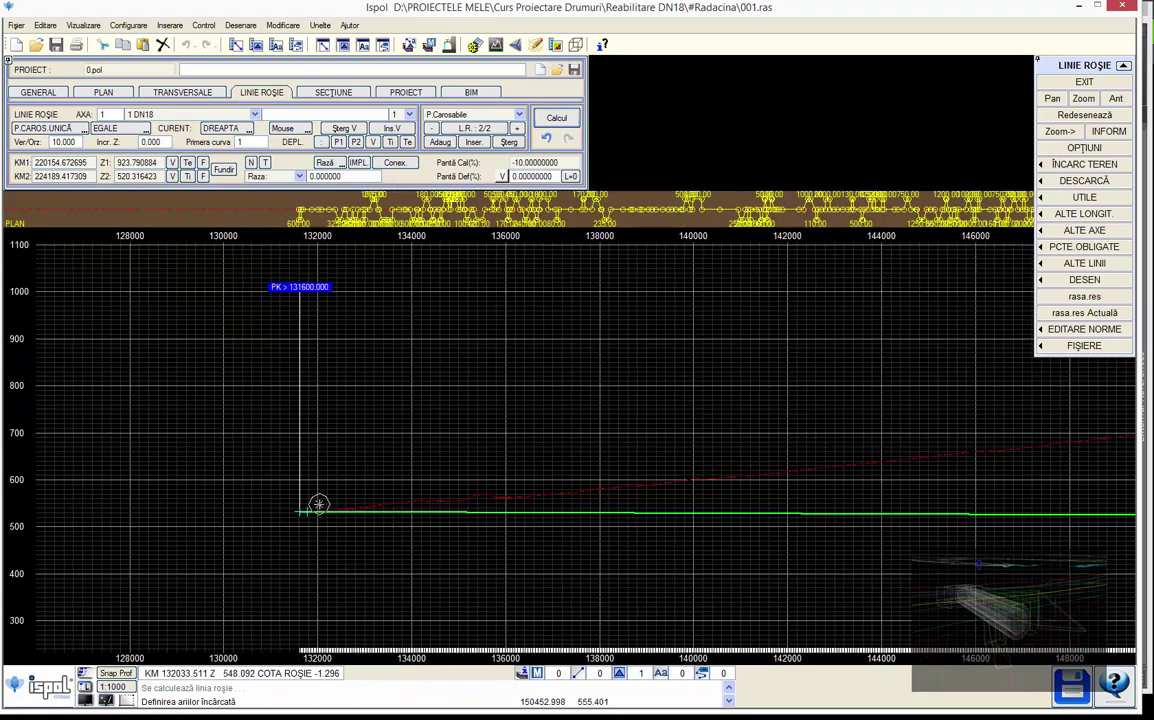
{"action": "scroll", "coordinate": [300, 515], "scroll_direction": "up", "scroll_amount": 1}
{"action": "scroll", "coordinate": [295, 535], "scroll_direction": "up", "scroll_amount": 1}
Add a grade at the profile start and recalculate, intersecting near station 131844.277
{"action": "middle_click_drag", "start_coordinate": [321, 558], "coordinate": [240, 544]}
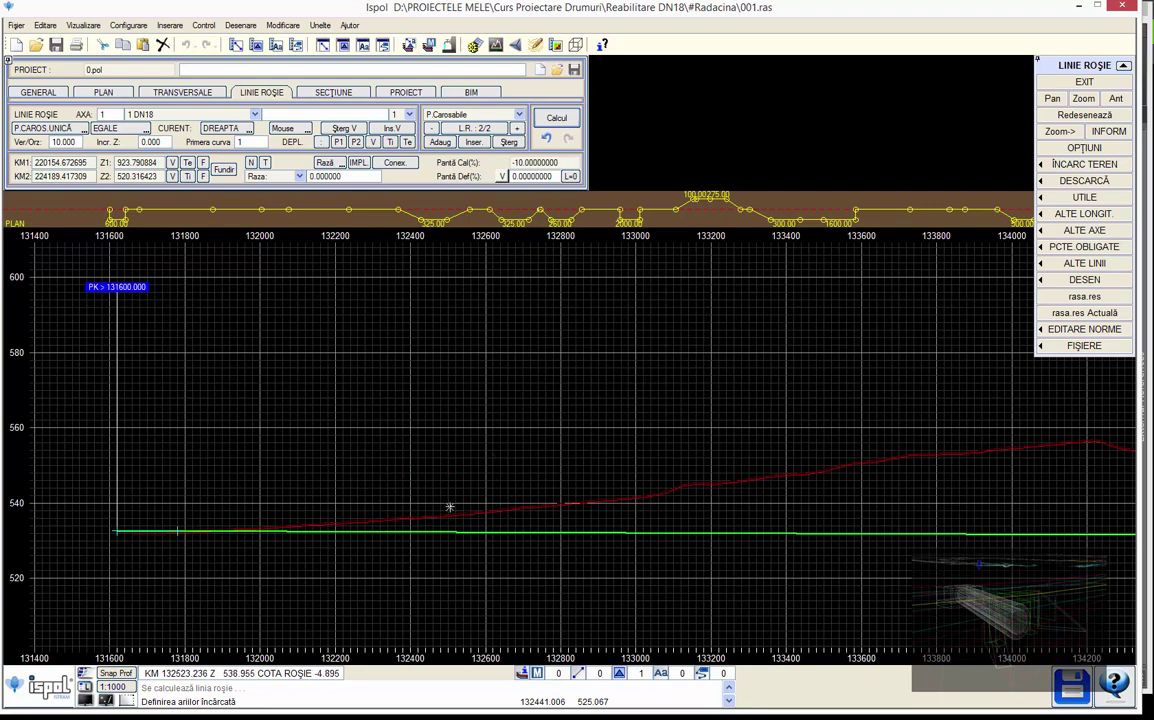
{"action": "scroll", "coordinate": [320, 530], "scroll_direction": "up", "scroll_amount": 1}
{"action": "middle_click_drag", "start_coordinate": [314, 533], "coordinate": [453, 516]}
{"action": "scroll", "coordinate": [453, 516], "scroll_direction": "down", "scroll_amount": 1}
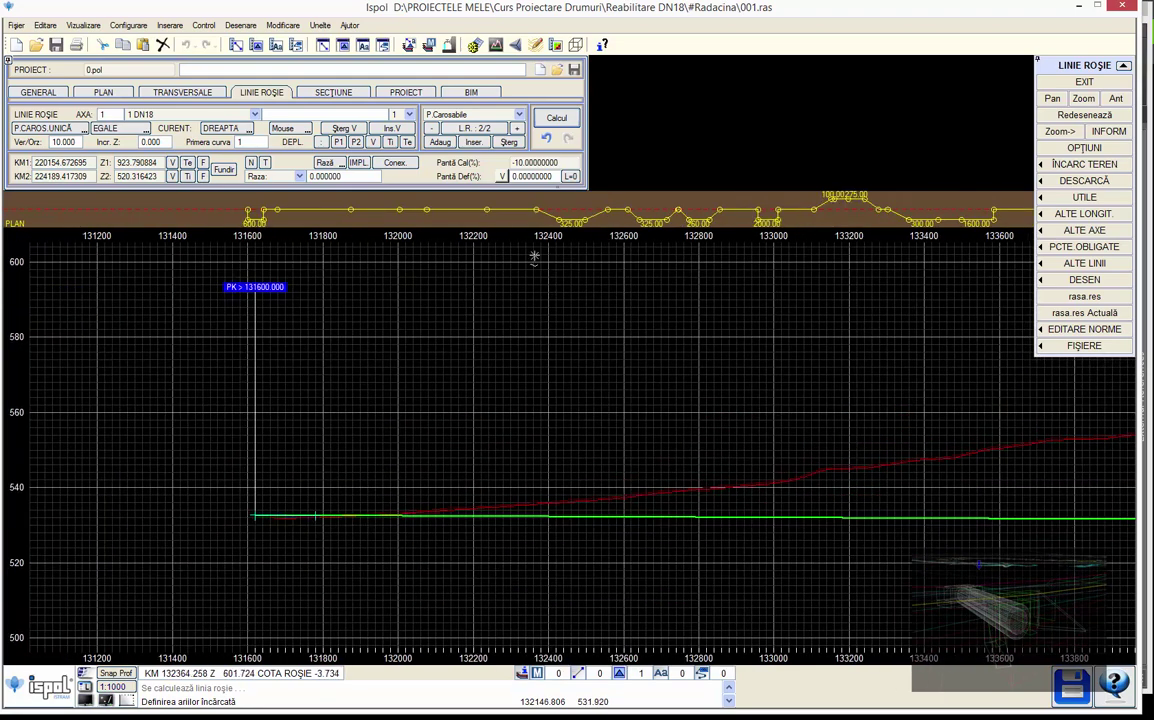
{"action": "left_click", "coordinate": [516, 129]}
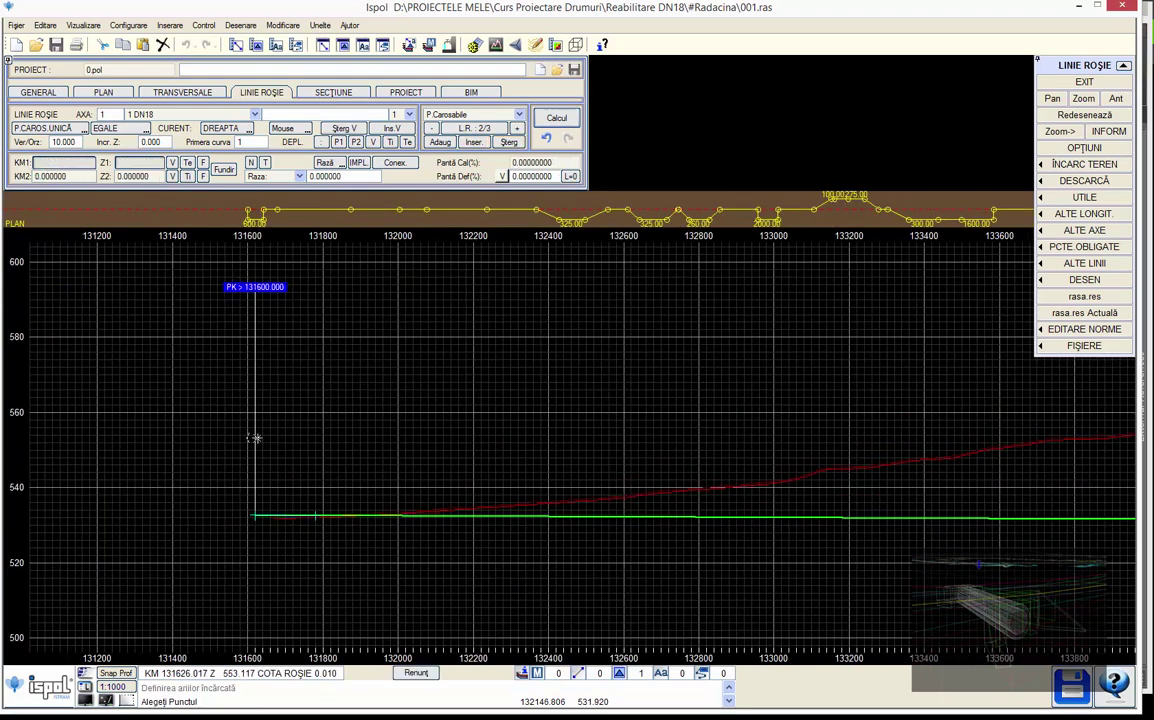
{"action": "left_click", "coordinate": [460, 508]}
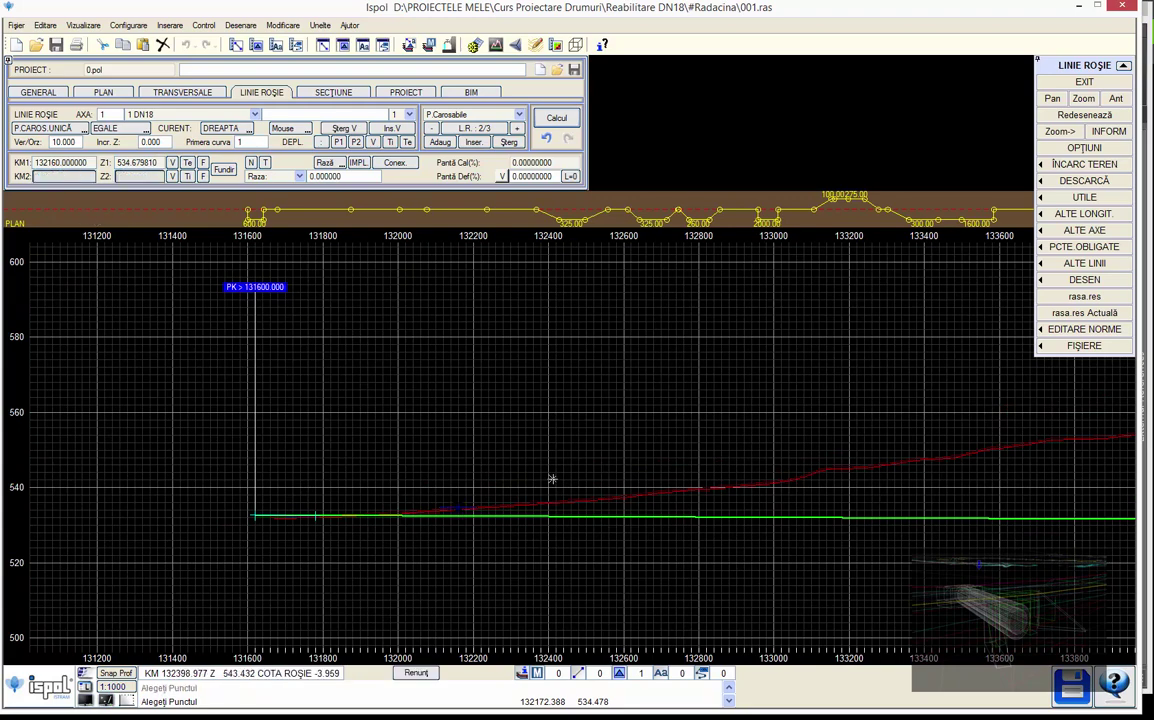
{"action": "left_click", "coordinate": [549, 499]}
{"action": "left_click", "coordinate": [556, 118]}
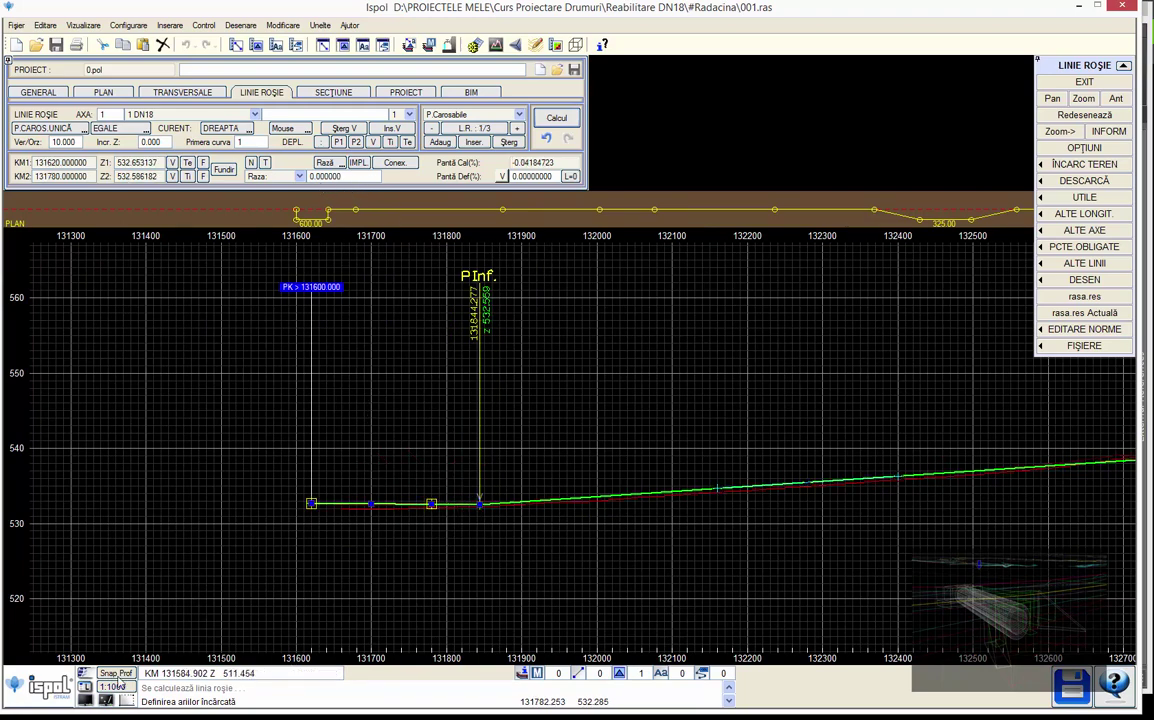
Switch to free snapping, set the curve radius to 2500 and recalculate the red line
{"action": "right_click", "coordinate": [112, 612]}
{"action": "left_click", "coordinate": [150, 226]}
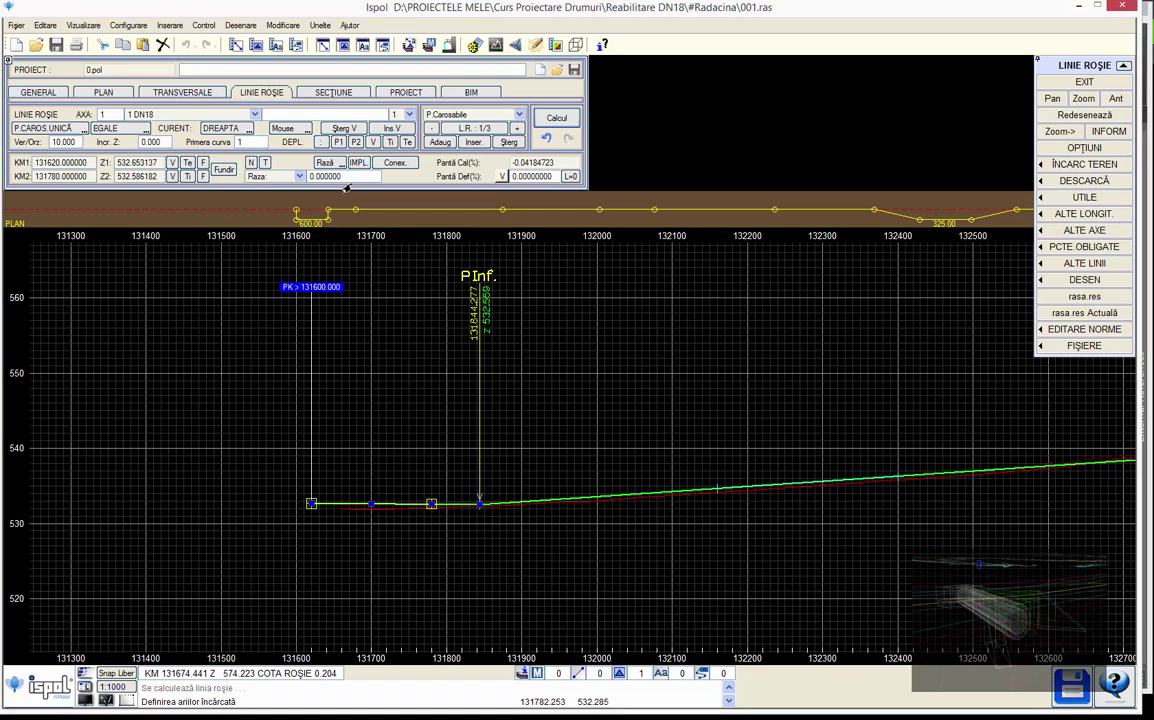
{"action": "double_click", "coordinate": [346, 176]}
{"action": "type", "text": "25"}
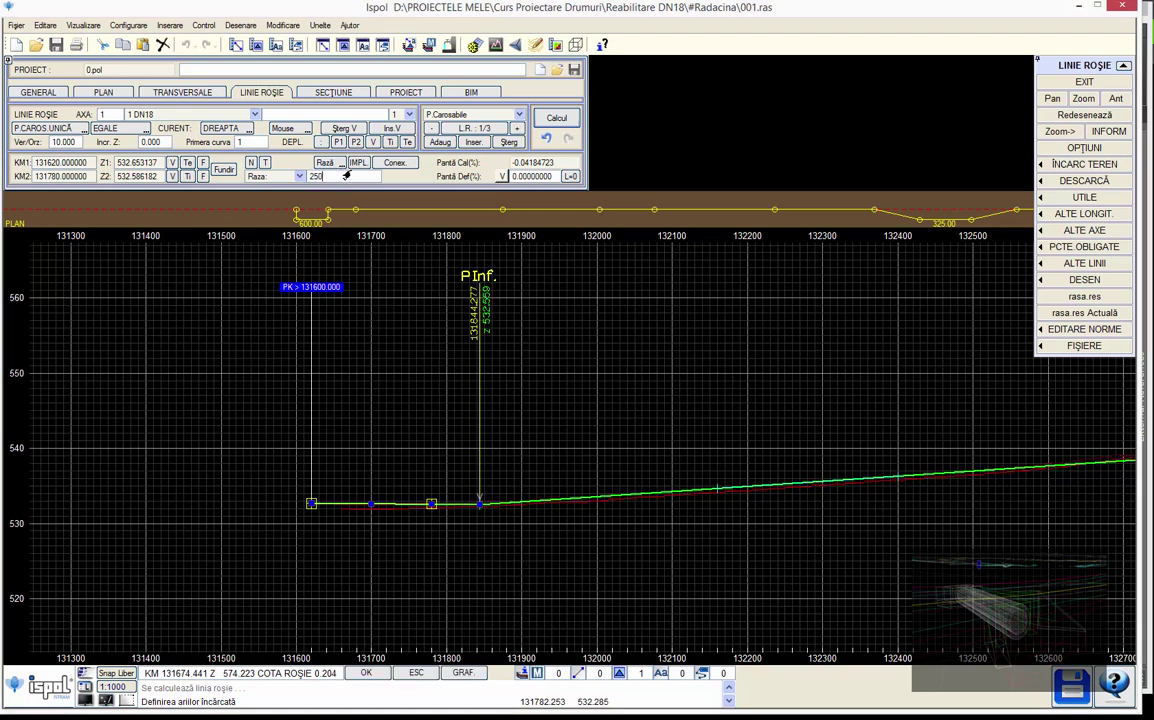
{"action": "type", "text": "0"}
{"action": "key", "text": "Return"}
{"action": "left_click", "coordinate": [553, 118]}
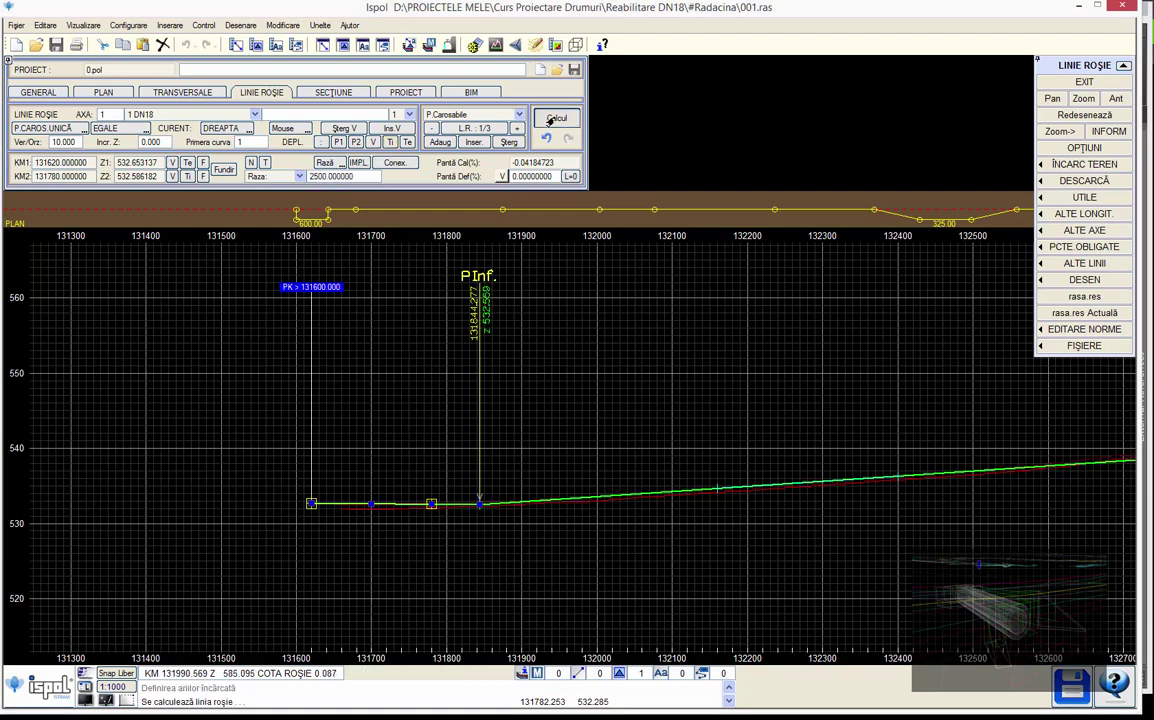
Redefine the vertical curve by length (Lung.) with a value of 120 m
{"action": "scroll", "coordinate": [479, 502], "scroll_direction": "up", "scroll_amount": 2}
{"action": "scroll", "coordinate": [471, 494], "scroll_direction": "up", "scroll_amount": 2}
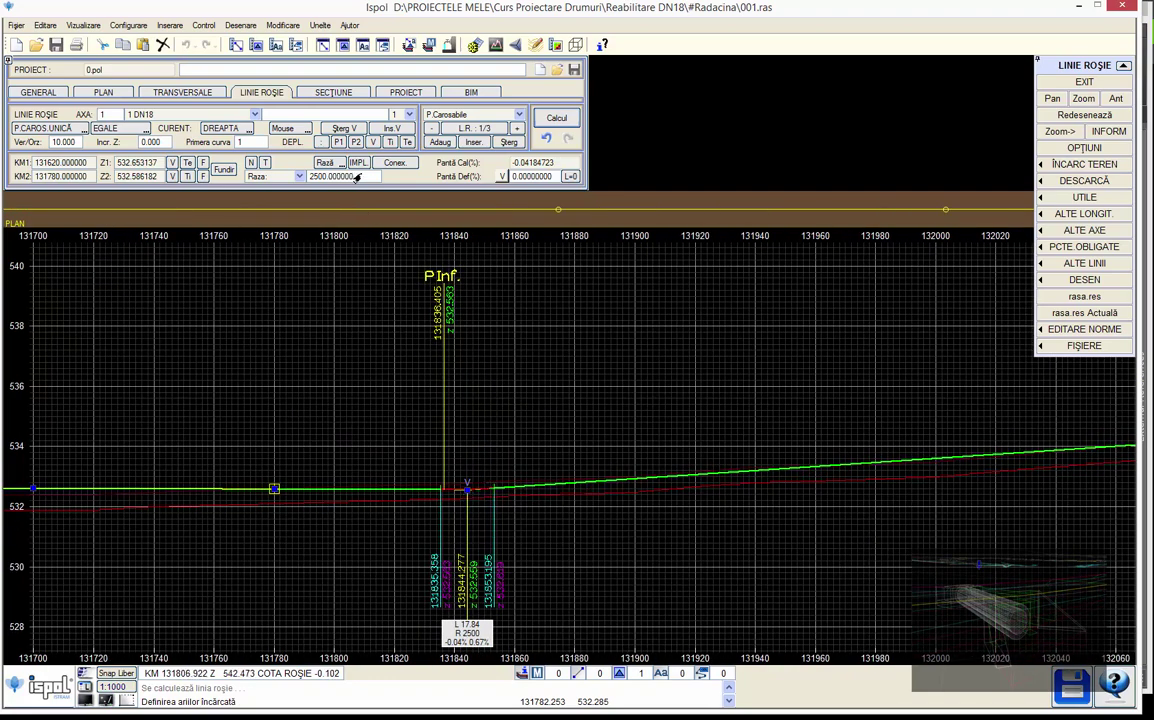
{"action": "left_click", "coordinate": [275, 177]}
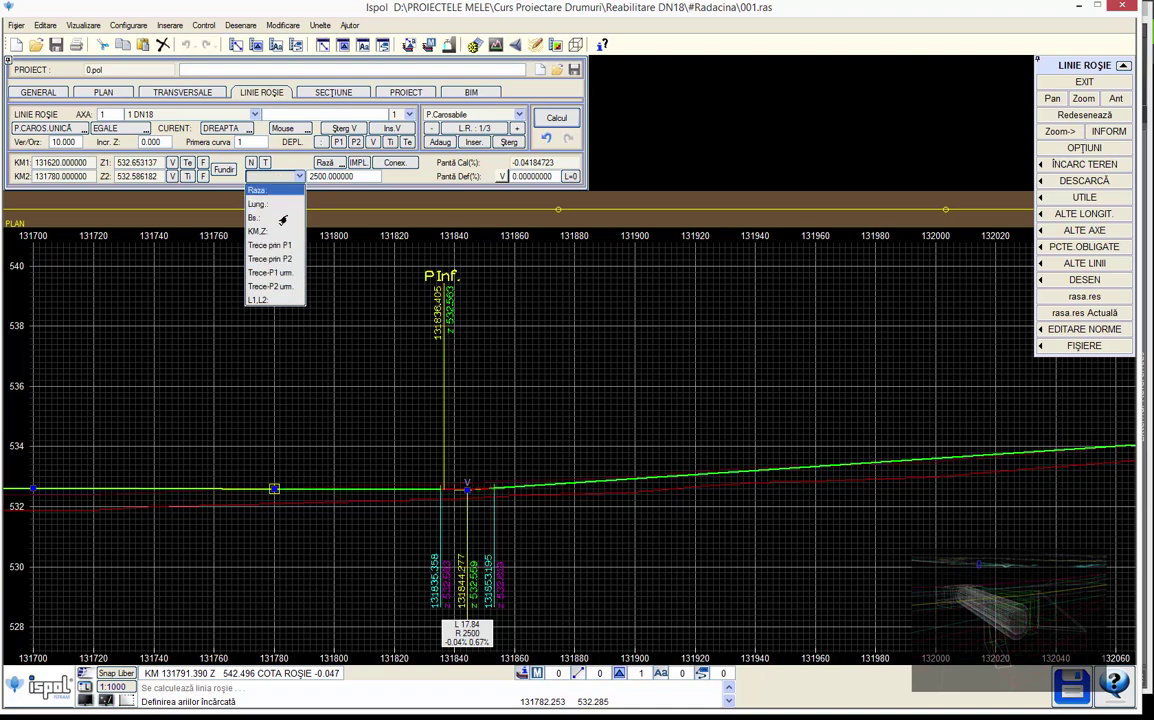
{"action": "left_click", "coordinate": [279, 205]}
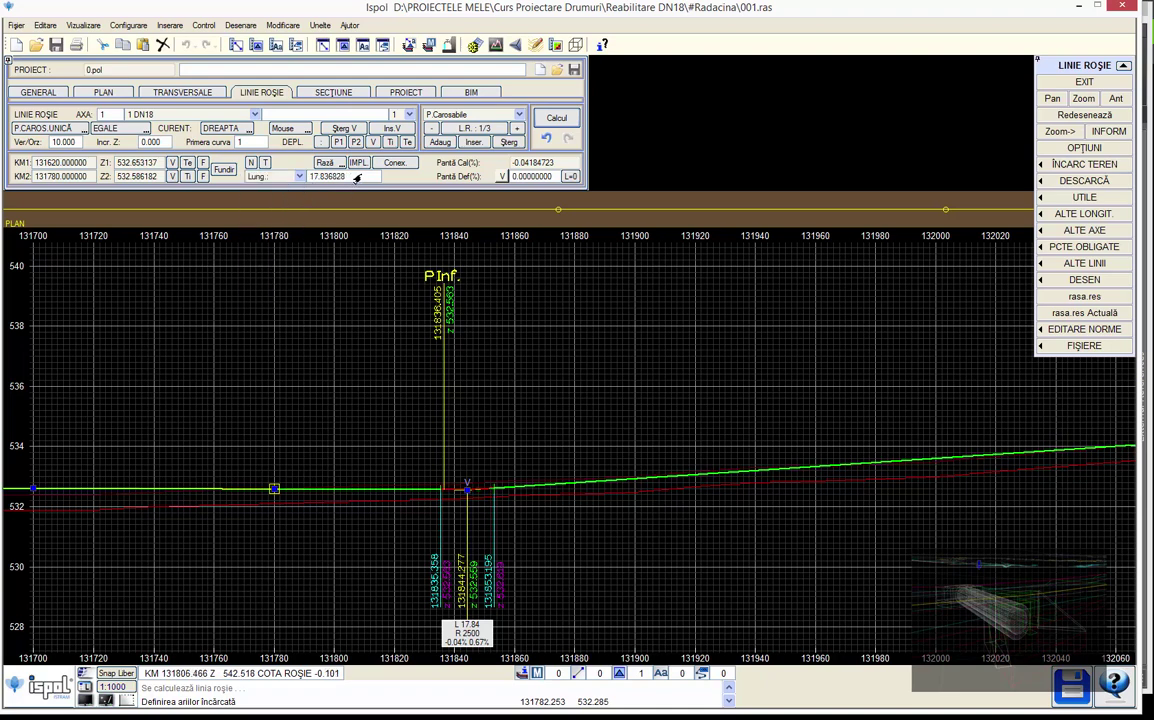
{"action": "left_click", "coordinate": [357, 178]}
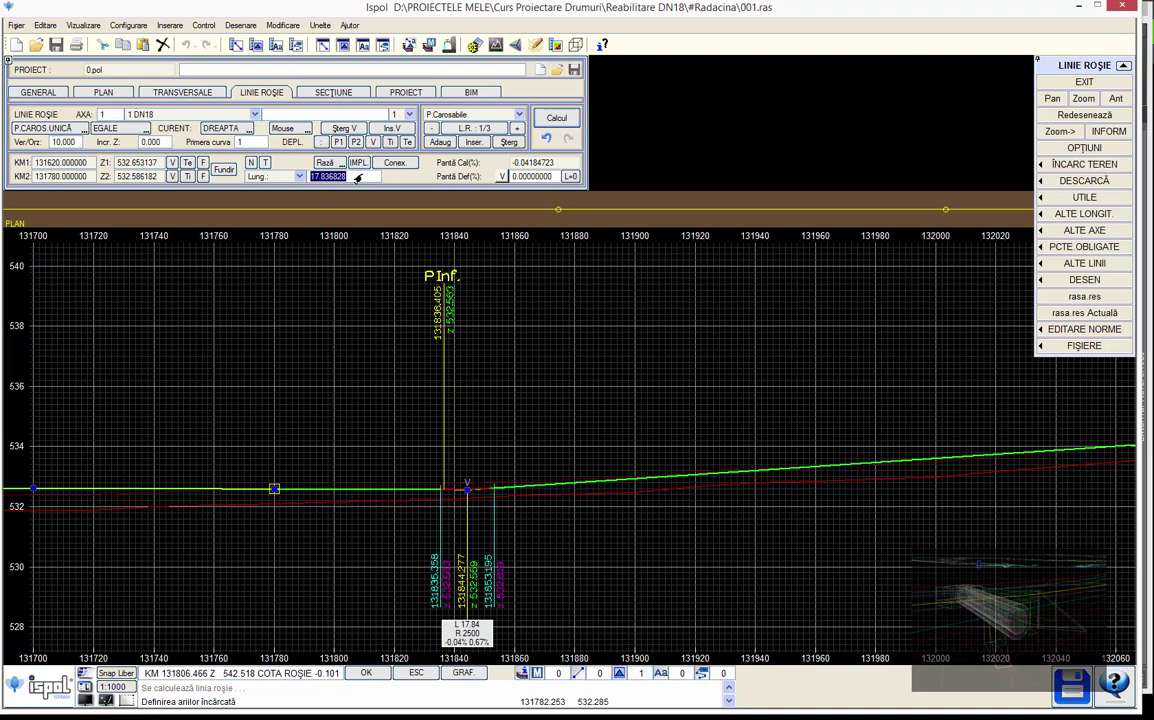
{"action": "type", "text": "120"}
{"action": "key", "text": "Return"}
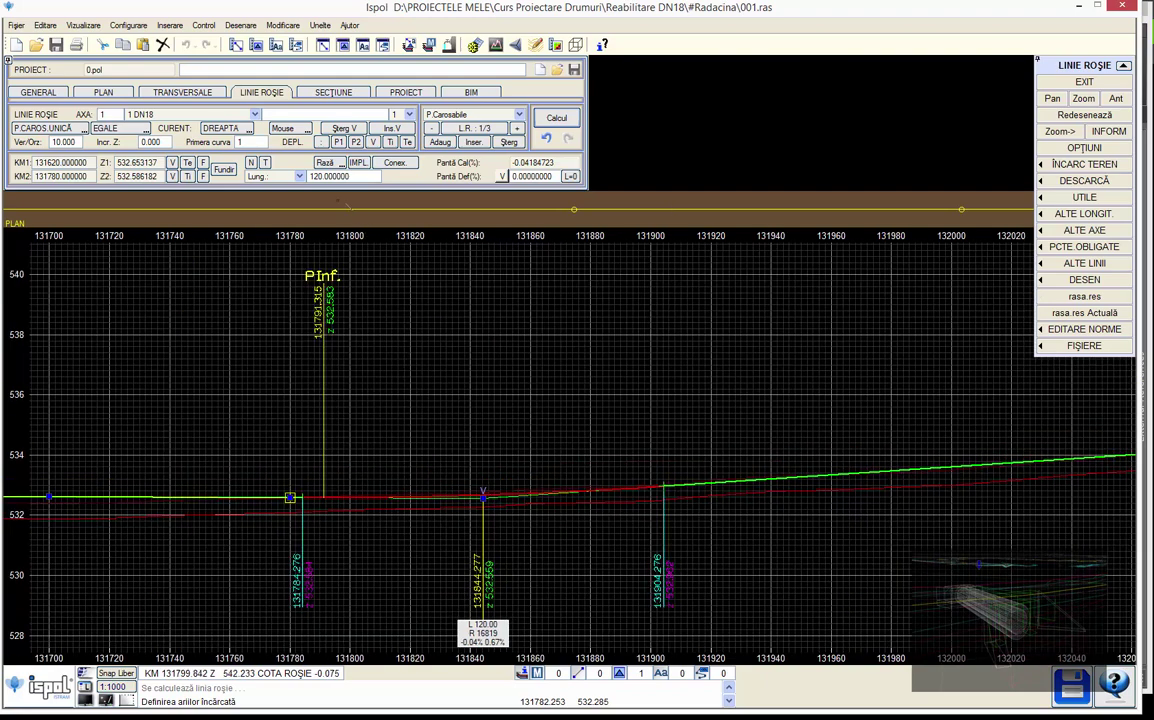
Check the curve's radius and bisector values, then define it by station and elevation (KM.Z.)
{"action": "left_click", "coordinate": [299, 176]}
{"action": "left_click", "coordinate": [265, 201]}
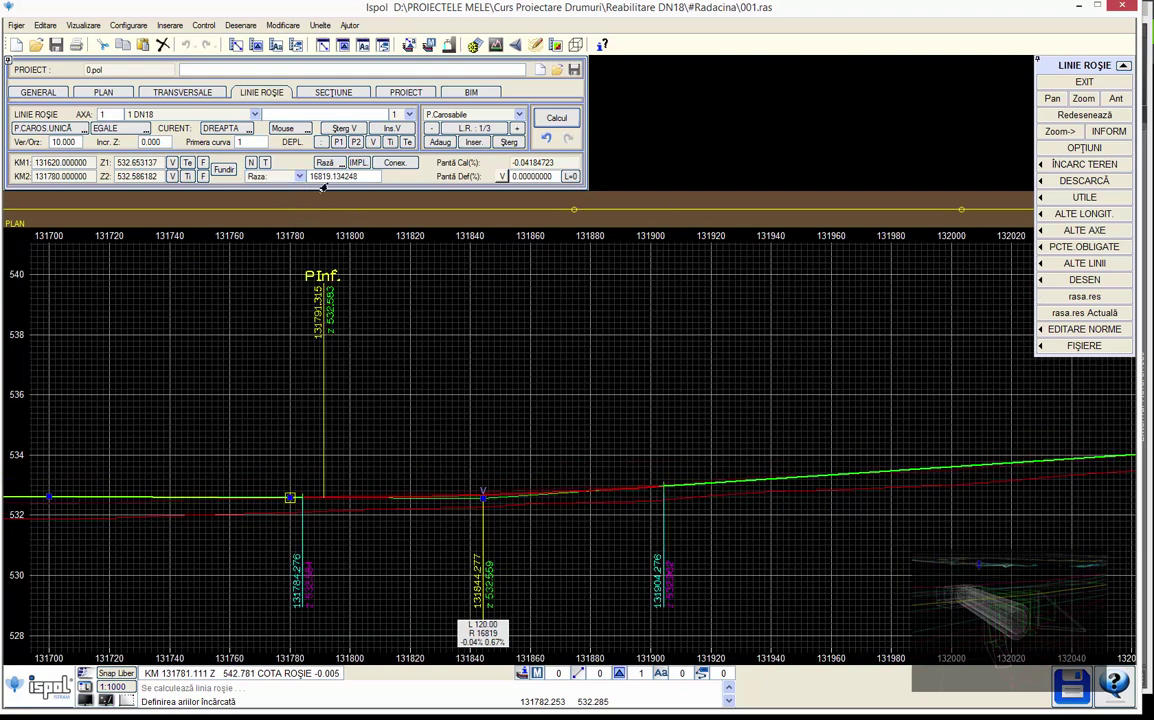
{"action": "left_click", "coordinate": [270, 177]}
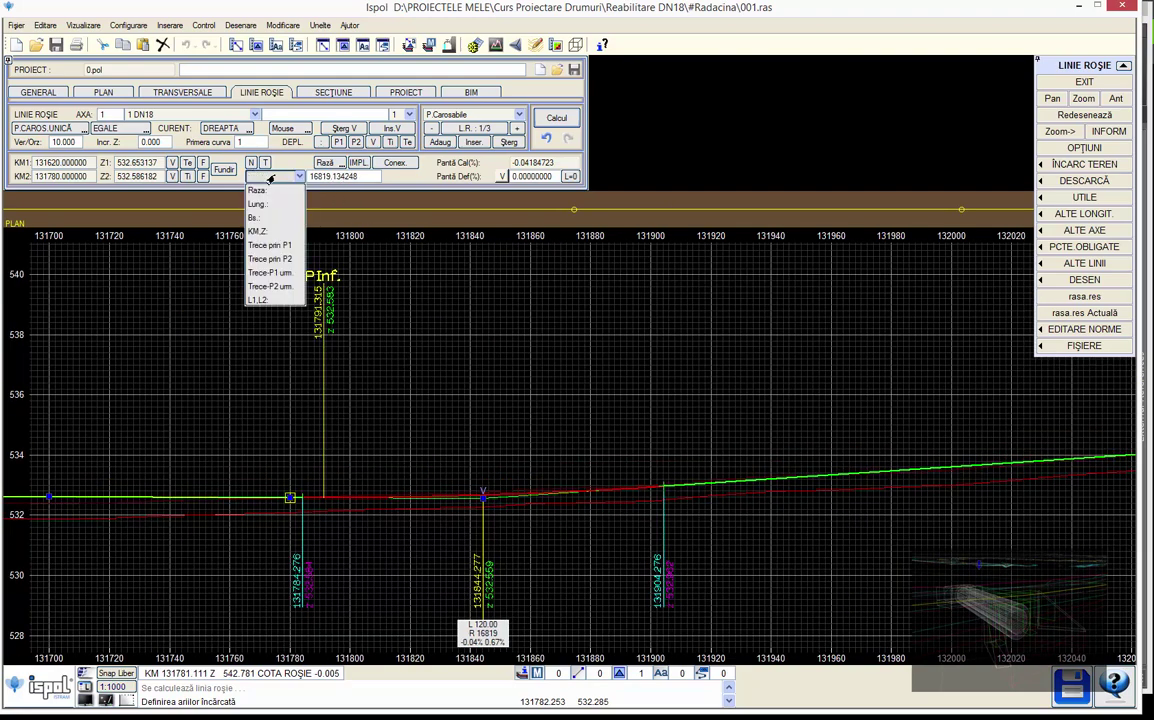
{"action": "left_click", "coordinate": [272, 218]}
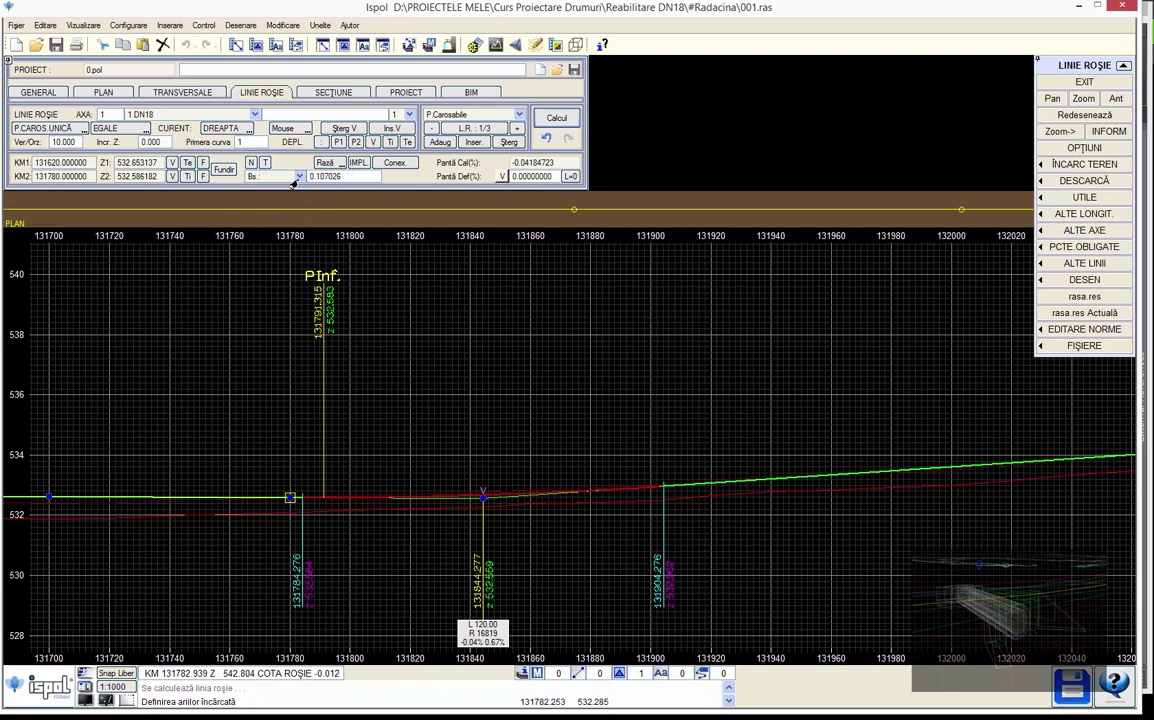
{"action": "left_click", "coordinate": [265, 176]}
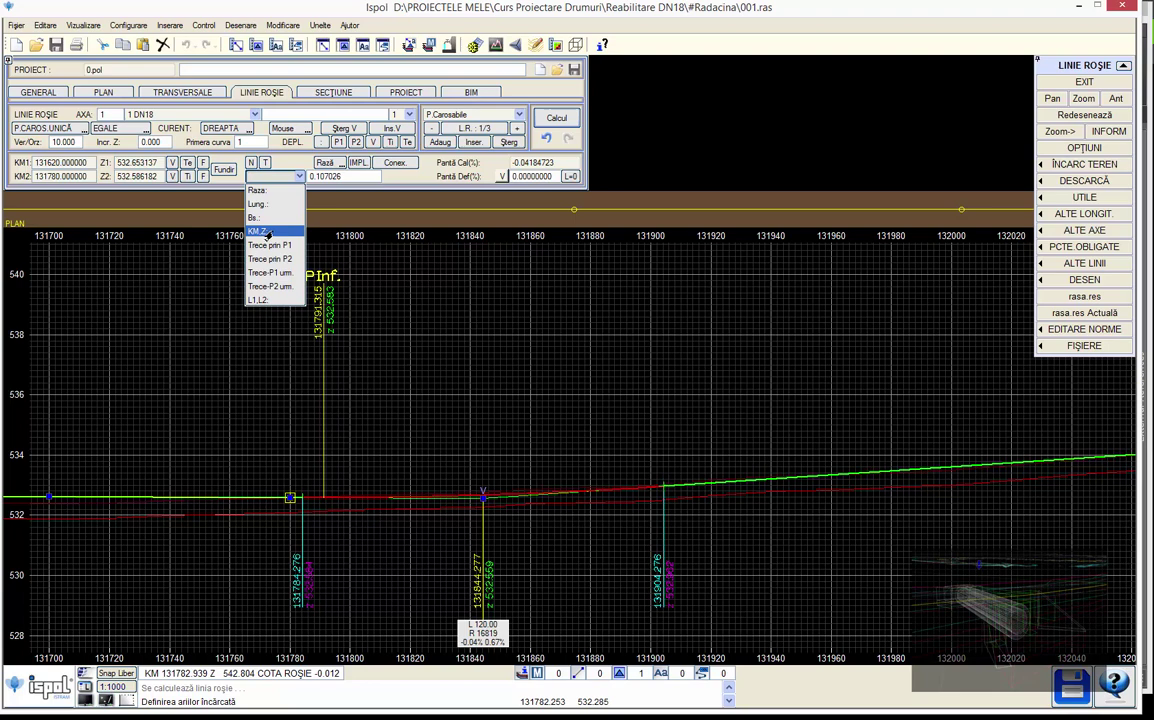
{"action": "left_click", "coordinate": [267, 233]}
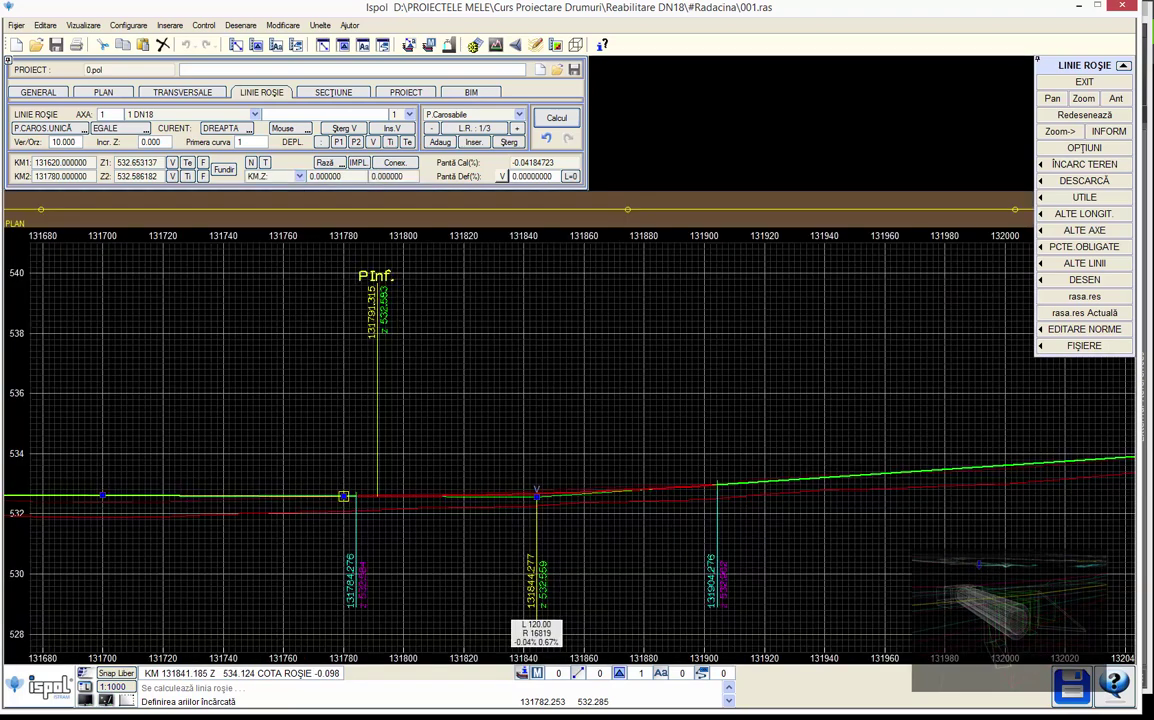
Pick the pass-through point at station 131843.75, elevation 532.77, and recalculate the red line
{"action": "scroll", "coordinate": [531, 499], "scroll_direction": "up", "scroll_amount": 1}
{"action": "scroll", "coordinate": [531, 499], "scroll_direction": "up", "scroll_amount": 1}
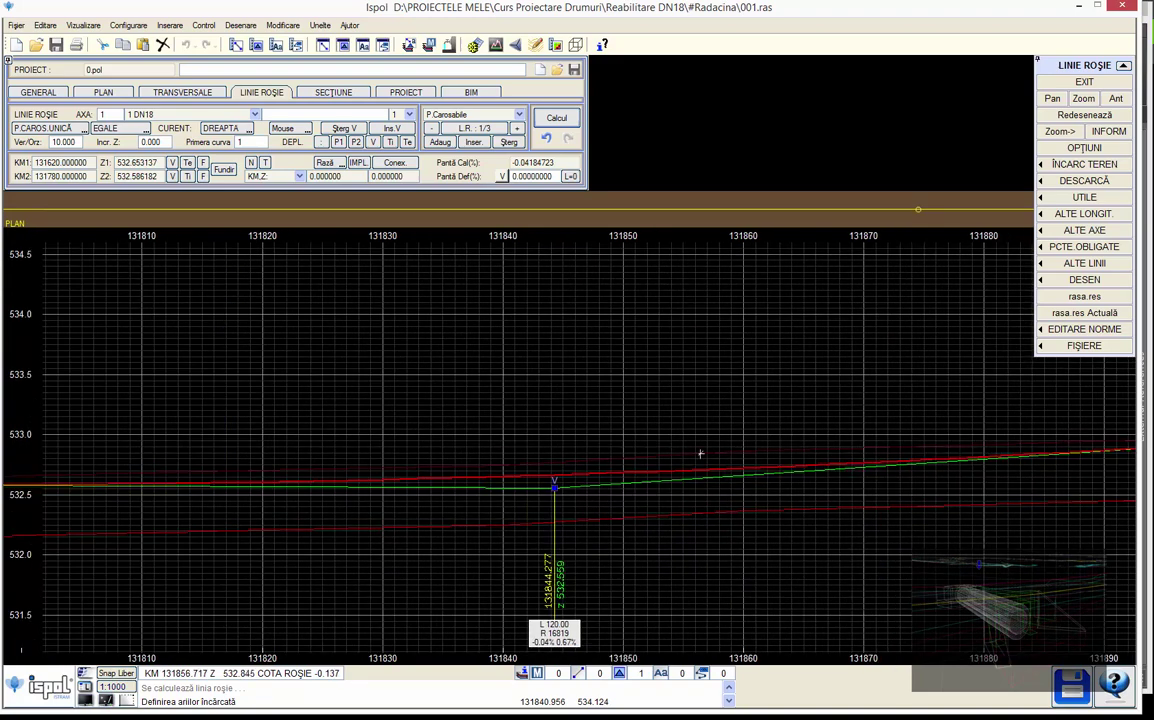
{"action": "left_click", "coordinate": [328, 177]}
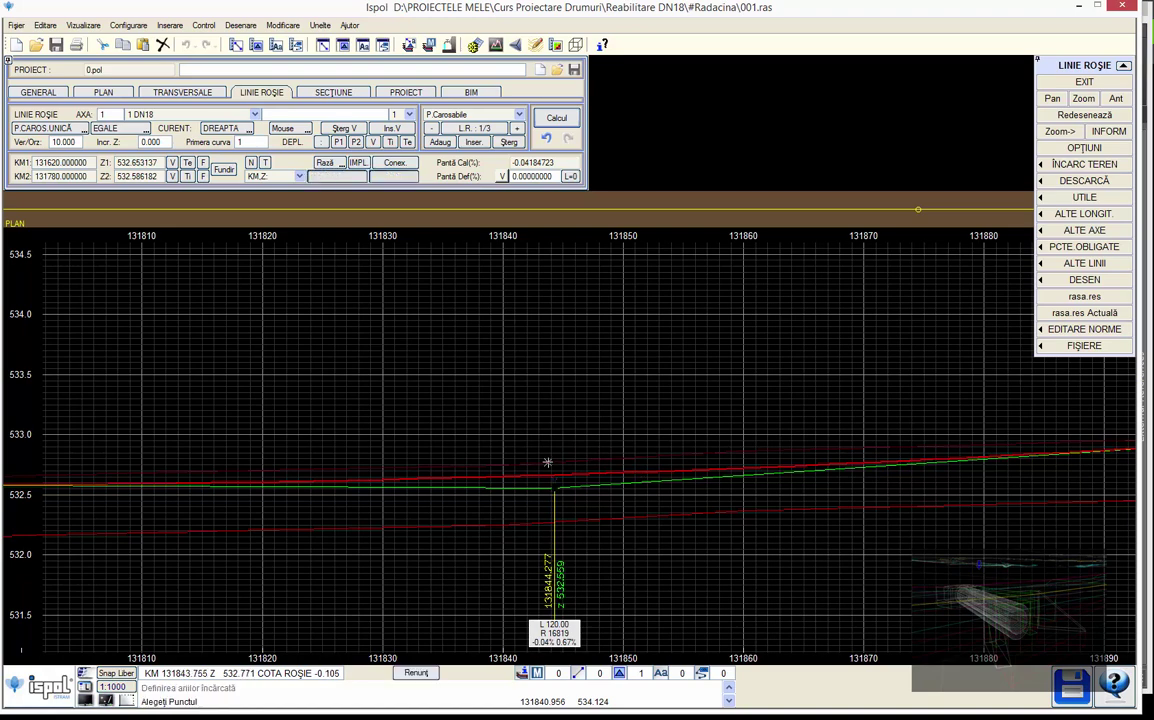
{"action": "left_click", "coordinate": [547, 462]}
{"action": "left_click", "coordinate": [557, 118]}
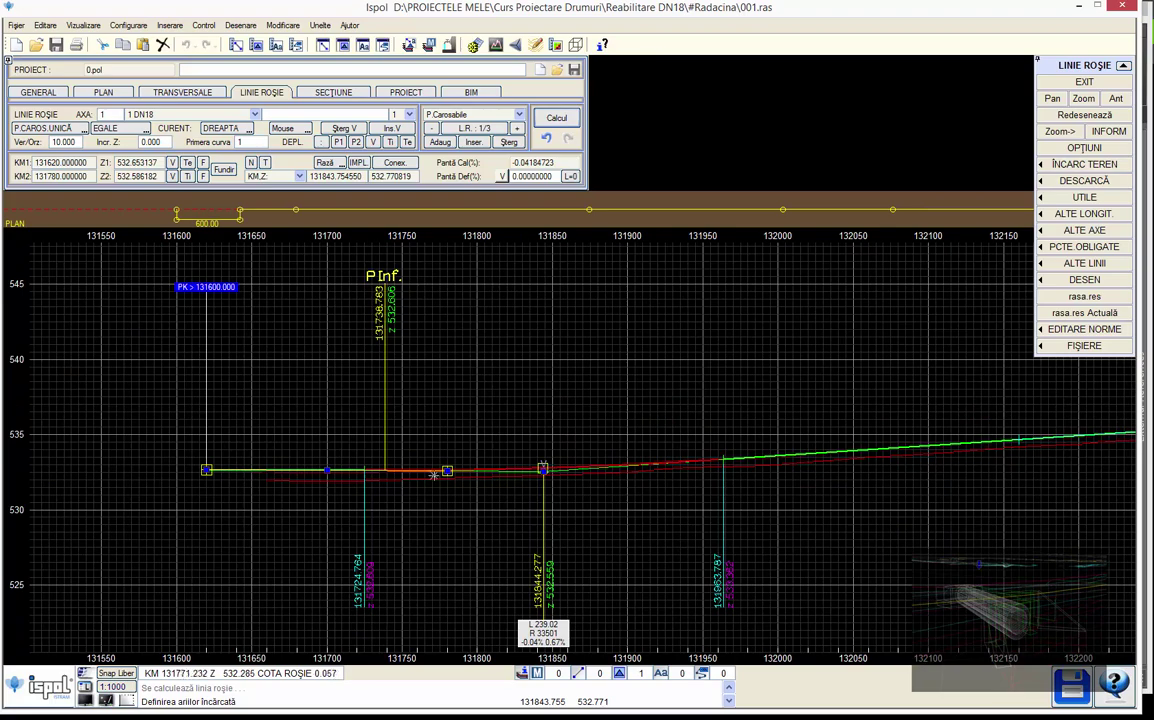
{"action": "scroll", "coordinate": [585, 462], "scroll_direction": "up", "scroll_amount": 2}
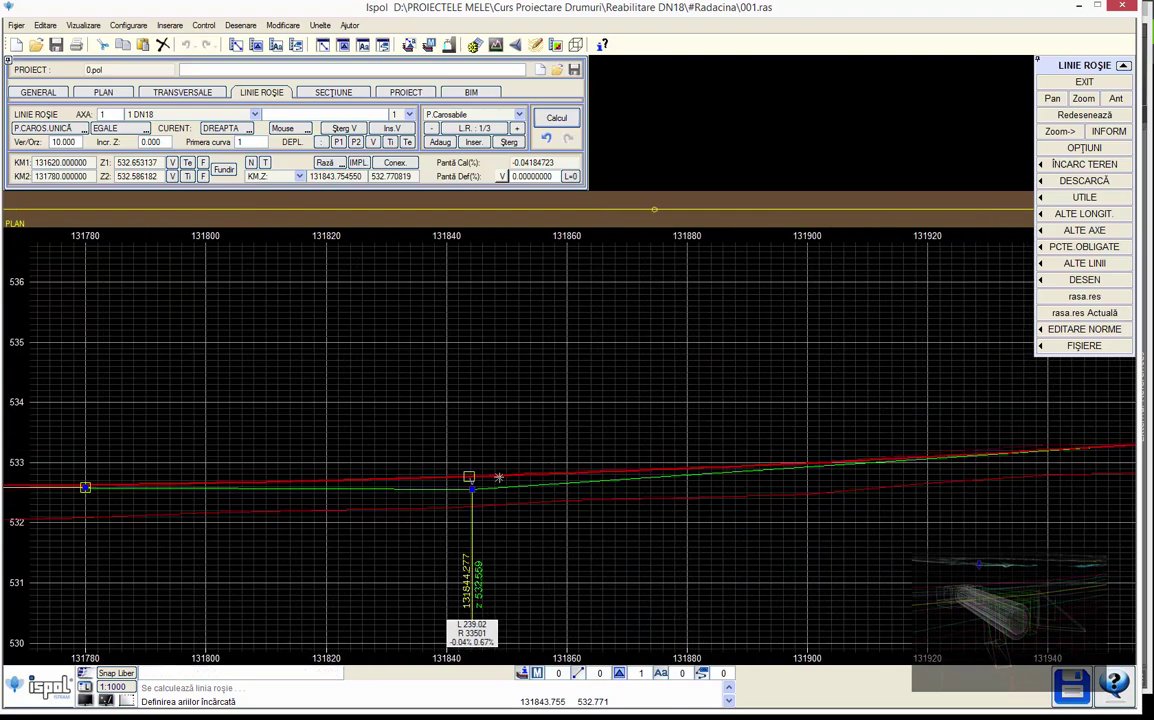
{"action": "scroll", "coordinate": [474, 482], "scroll_direction": "up", "scroll_amount": 1}
{"action": "scroll", "coordinate": [443, 516], "scroll_direction": "down", "scroll_amount": 2}
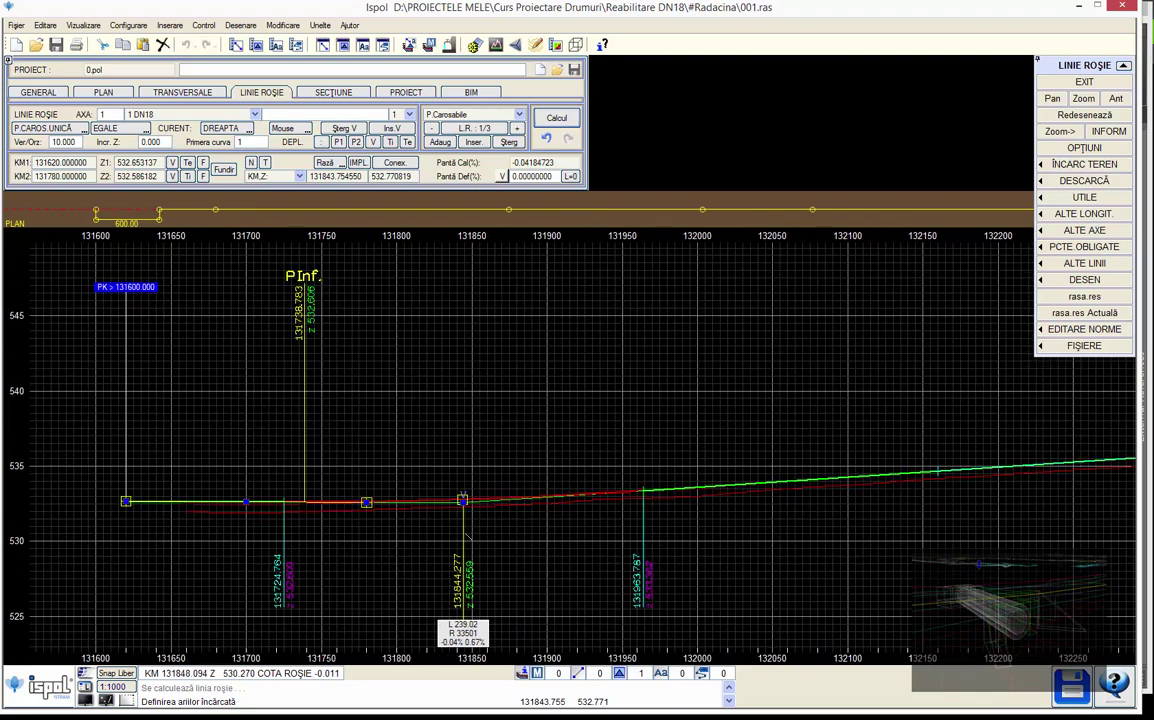